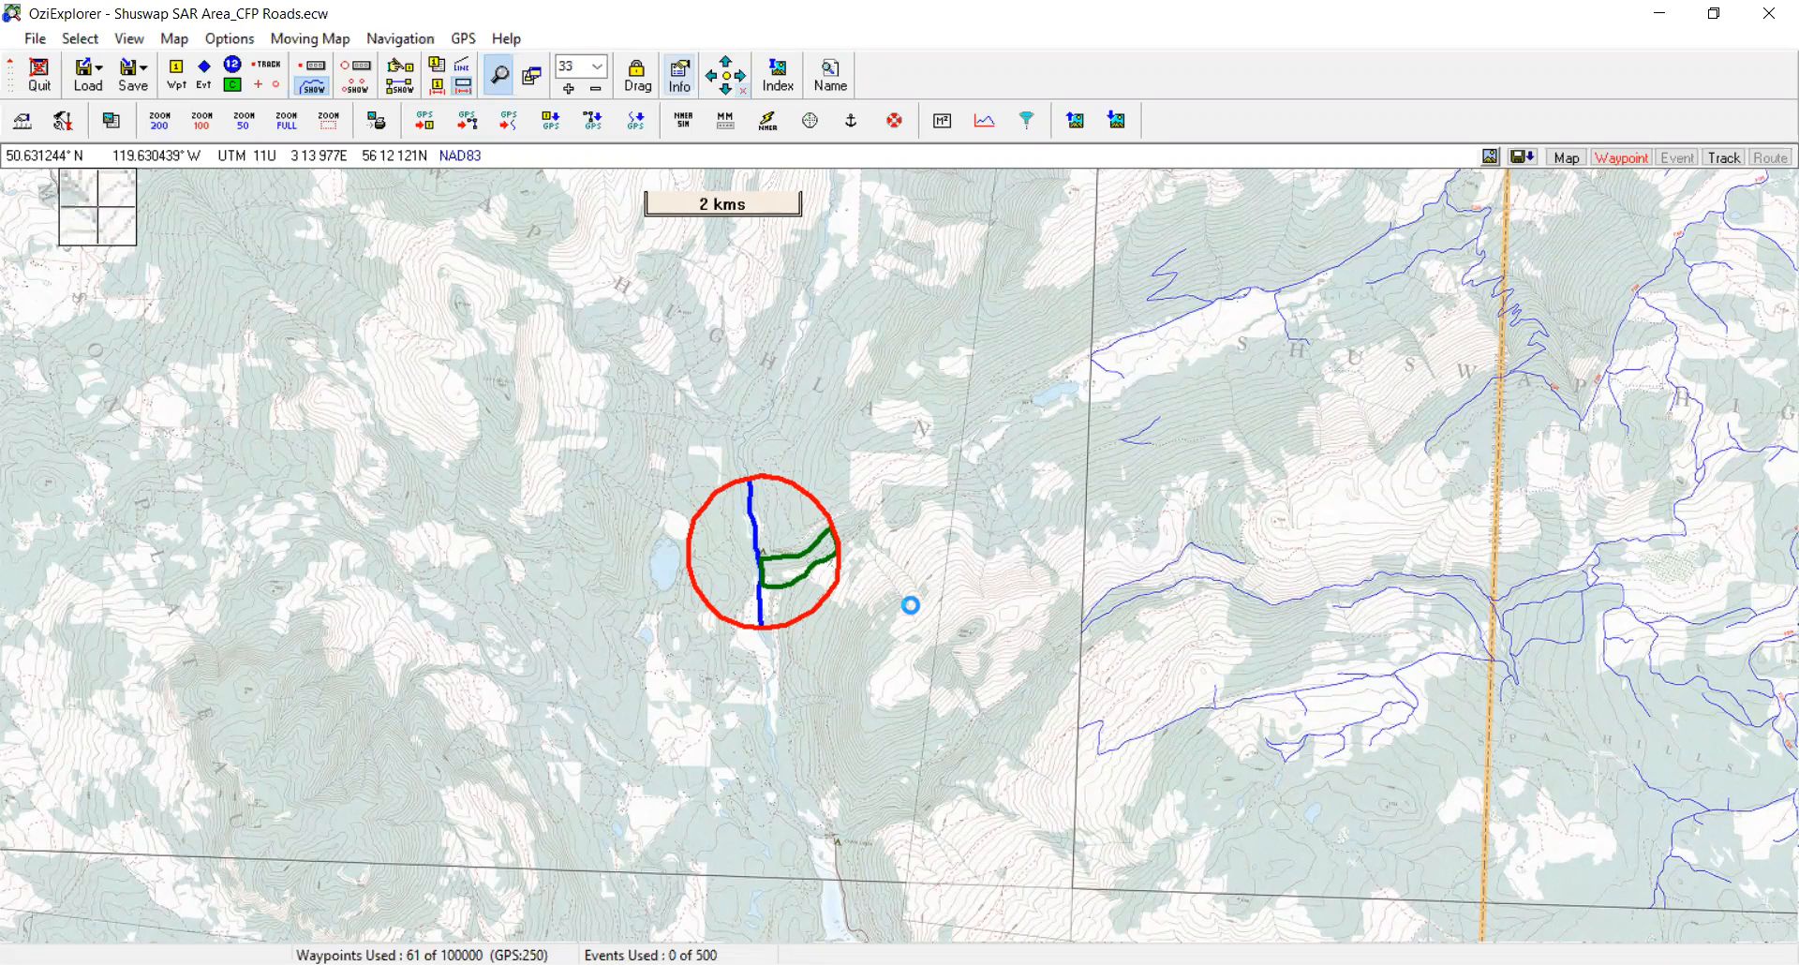
Examine the circled search area around Charcoal Creek on the map
{"action": "scroll", "coordinate": [915, 614], "scroll_direction": "up", "scroll_amount": 2}
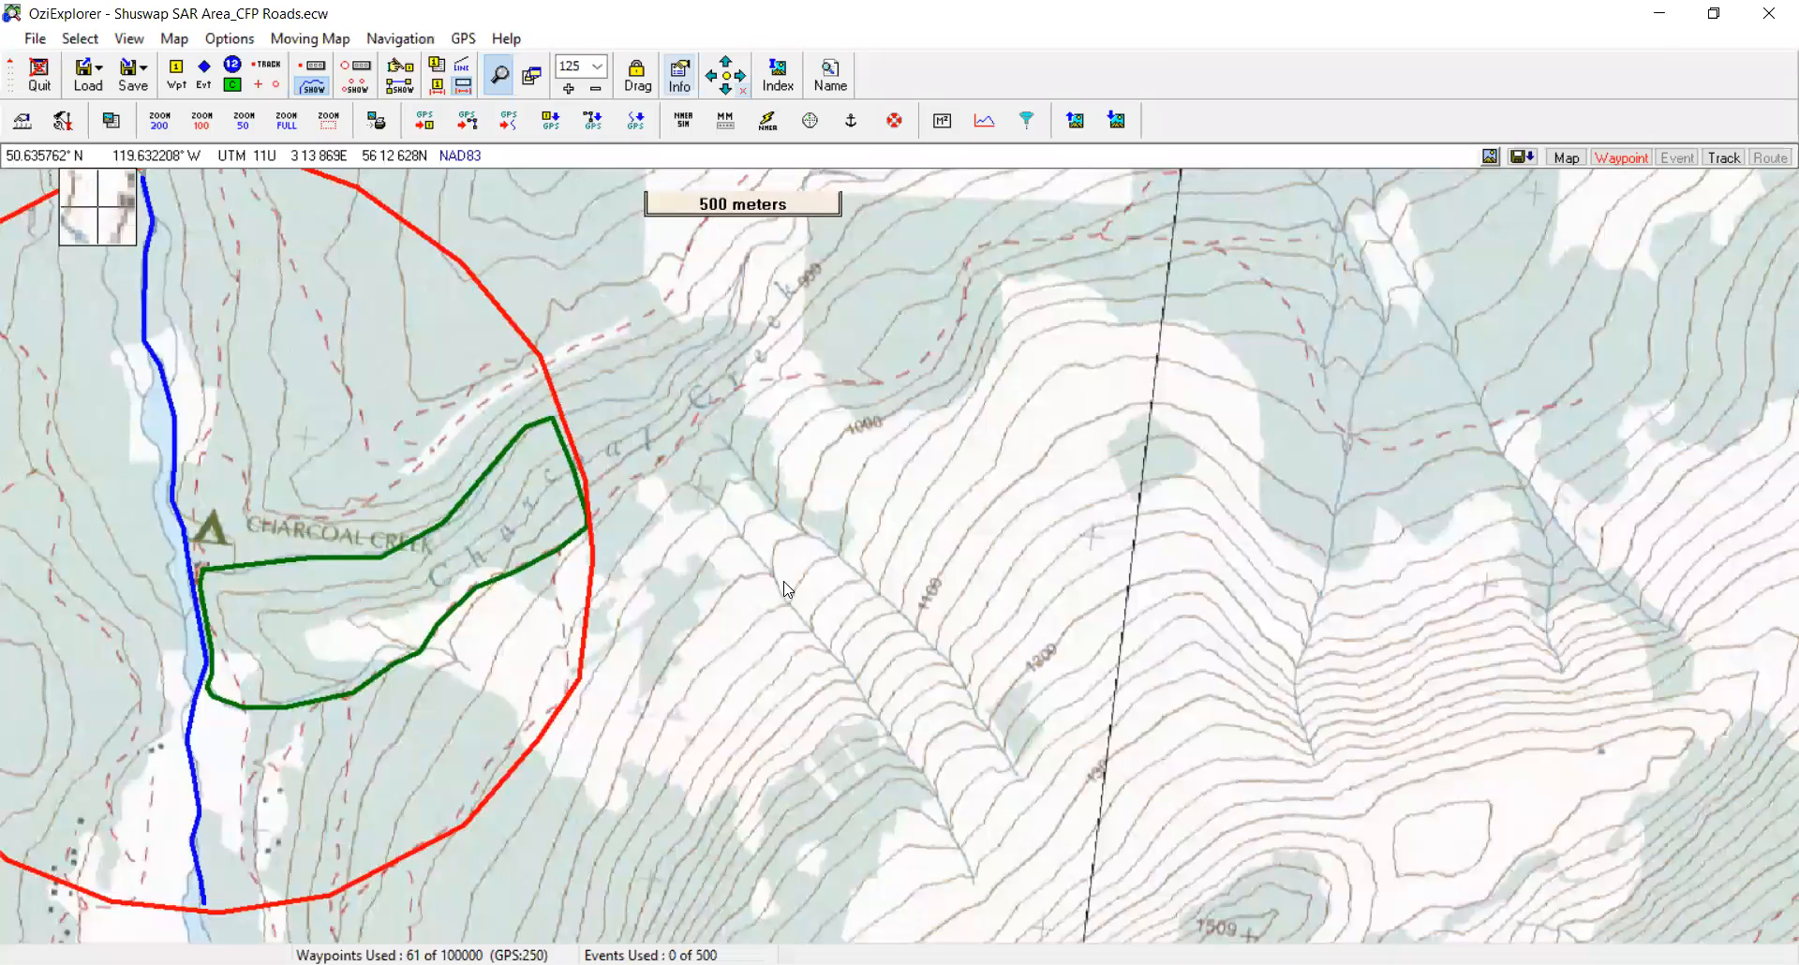
{"action": "key", "text": "Left"}
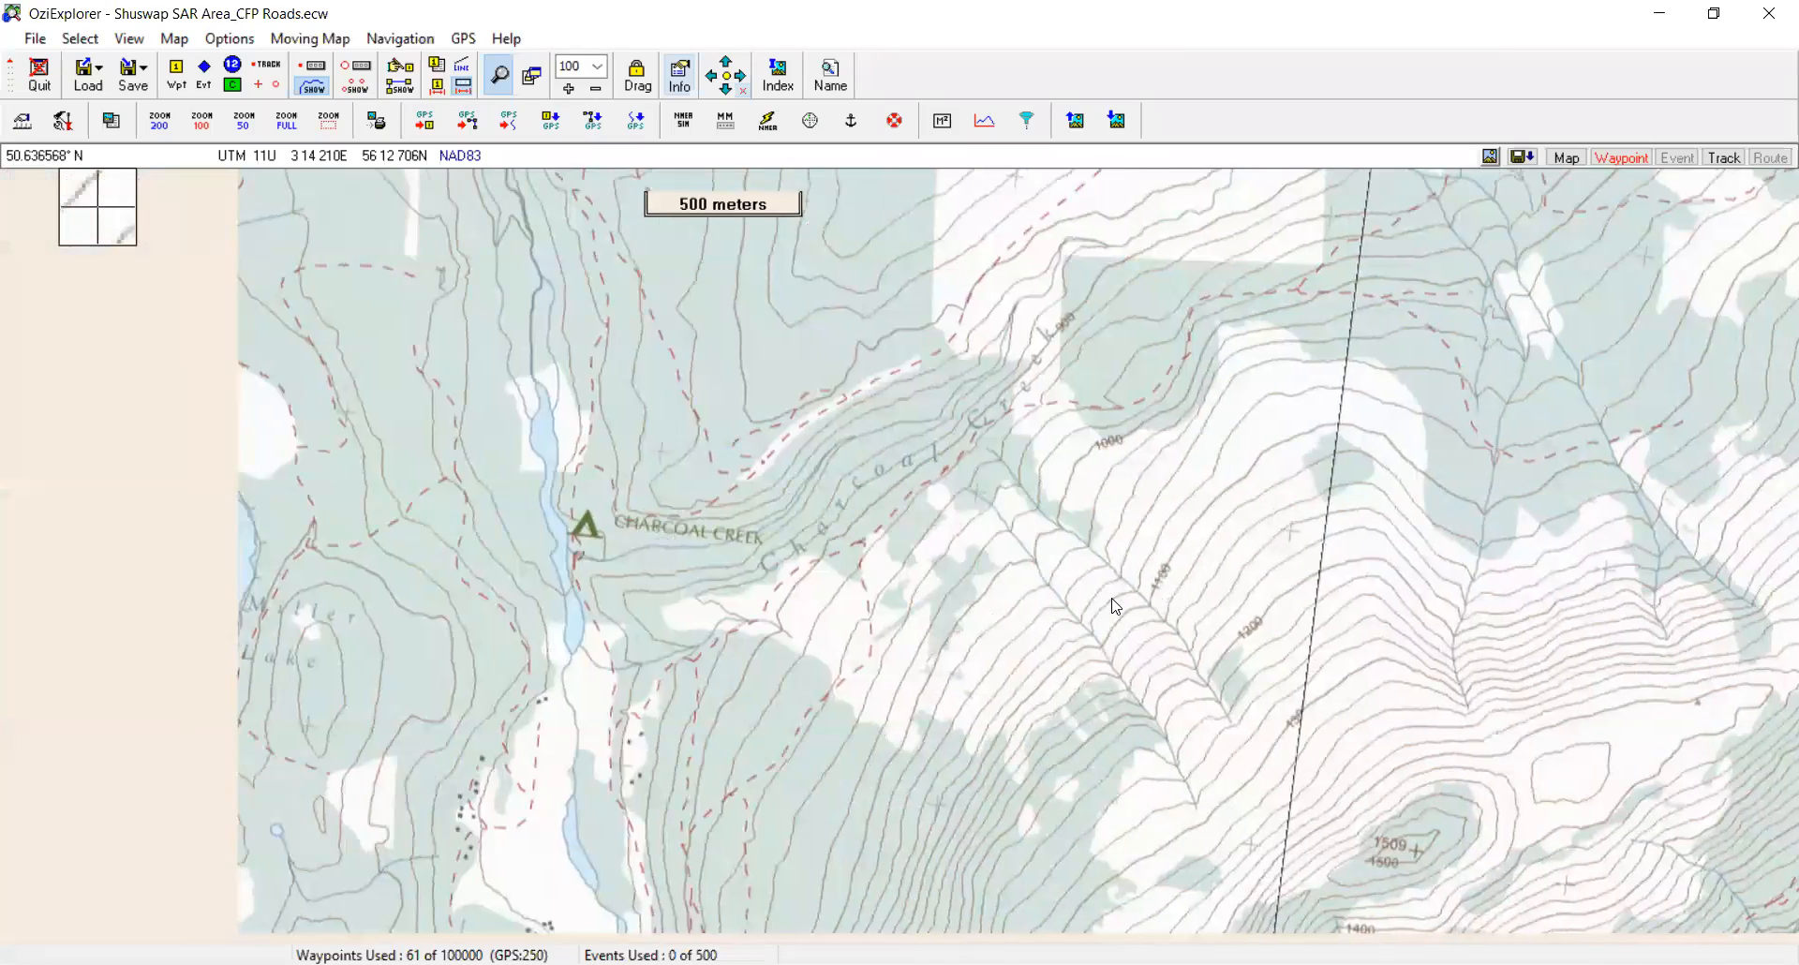
{"action": "scroll", "coordinate": [1115, 604], "scroll_direction": "up", "scroll_amount": 1}
{"action": "scroll", "coordinate": [1113, 600], "scroll_direction": "down", "scroll_amount": 1}
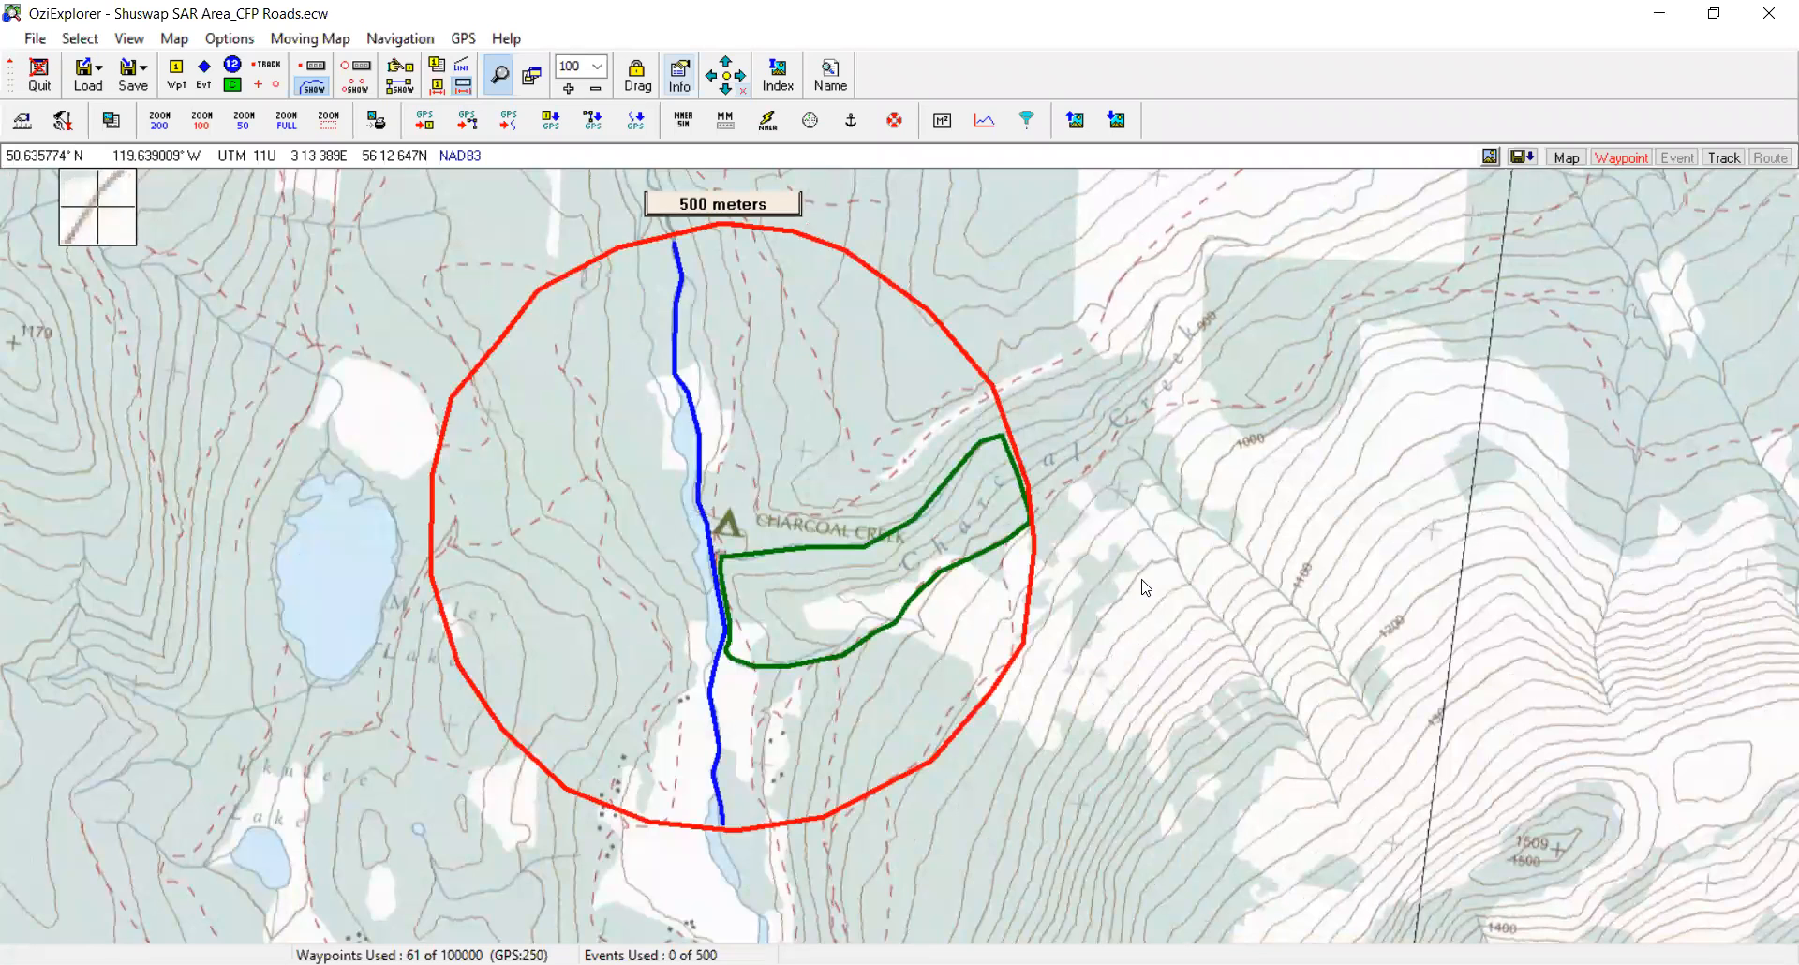
{"action": "scroll", "coordinate": [1181, 586], "scroll_direction": "up", "scroll_amount": 1}
{"action": "scroll", "coordinate": [1182, 585], "scroll_direction": "down", "scroll_amount": 1}
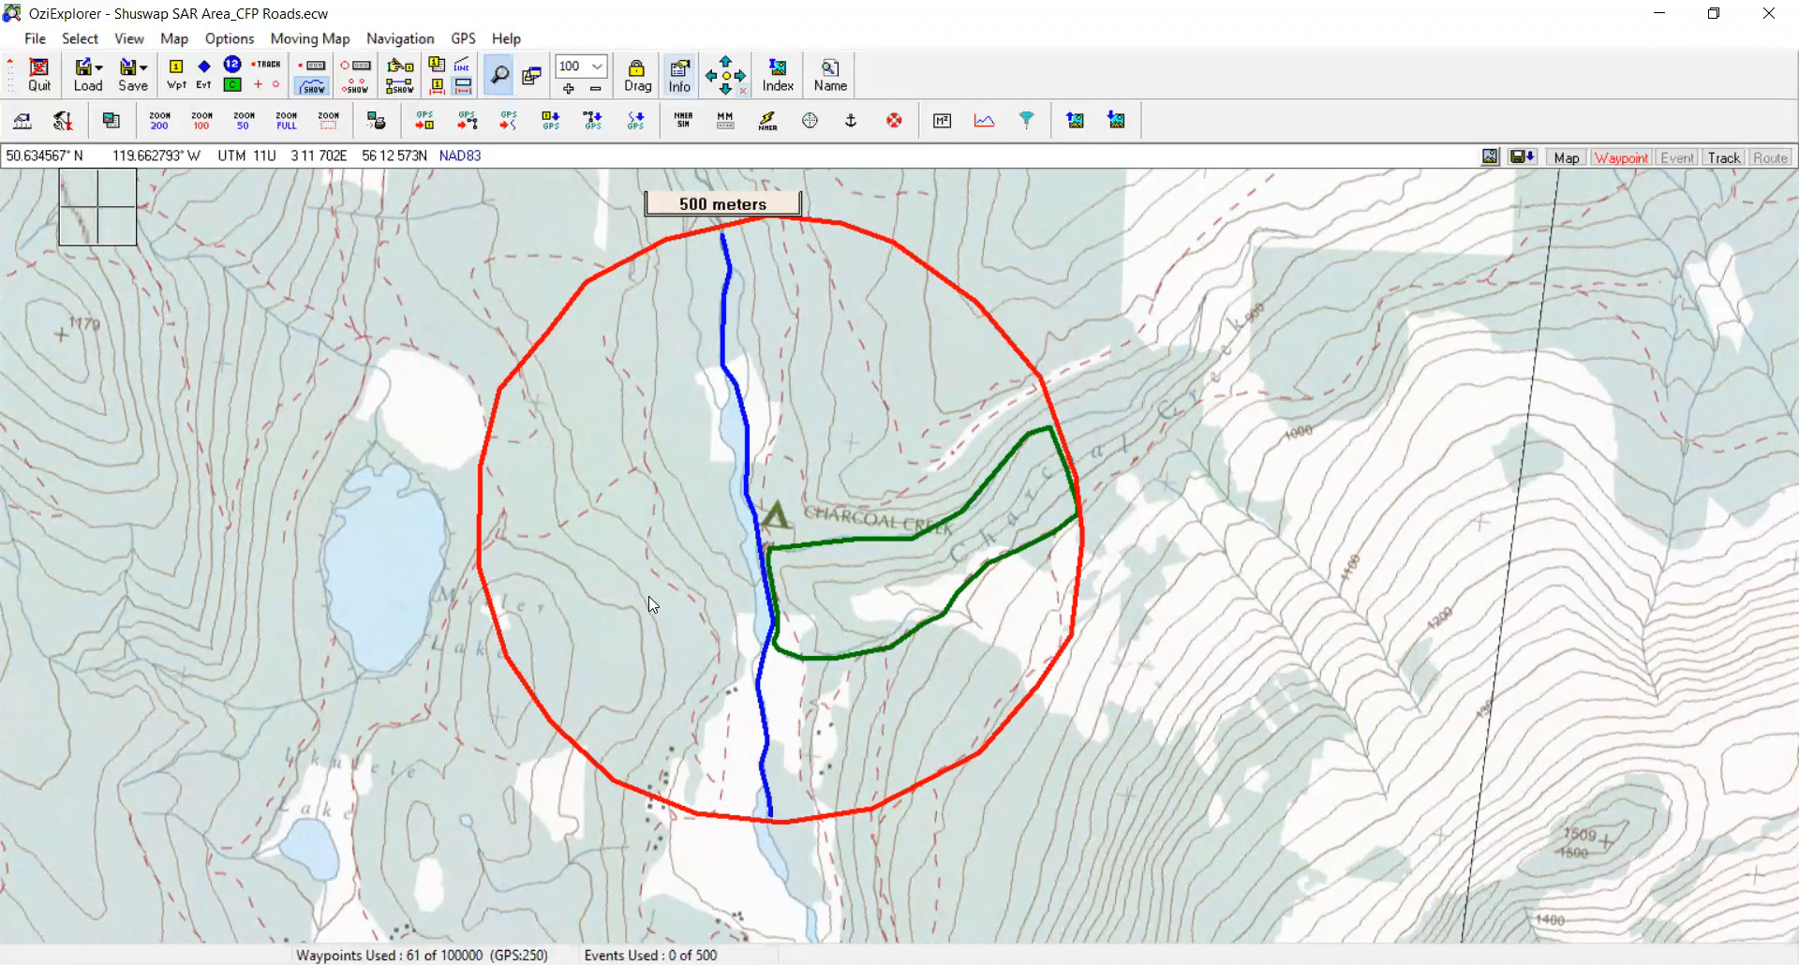
{"action": "left_click", "coordinate": [175, 70]}
{"action": "left_click", "coordinate": [175, 70]}
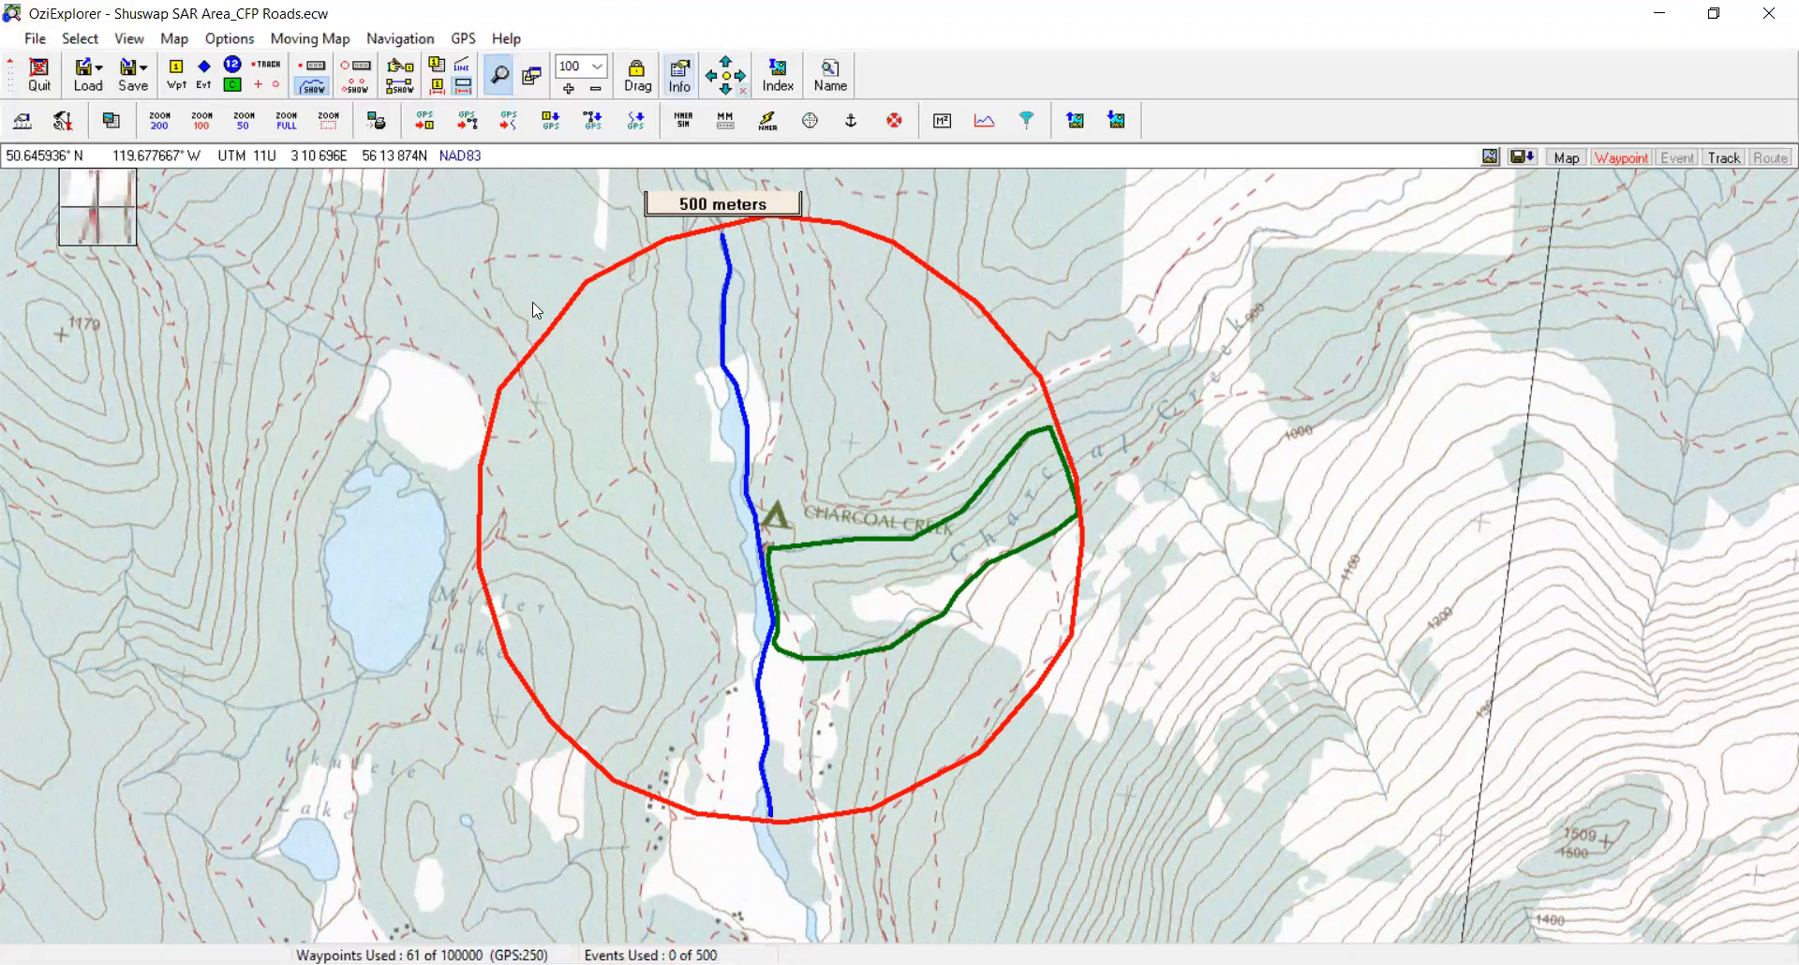
Place a waypoint on the Charcoal Creek campsite symbol
{"action": "scroll", "coordinate": [844, 553], "scroll_direction": "up", "scroll_amount": 1}
{"action": "scroll", "coordinate": [843, 553], "scroll_direction": "up", "scroll_amount": 2}
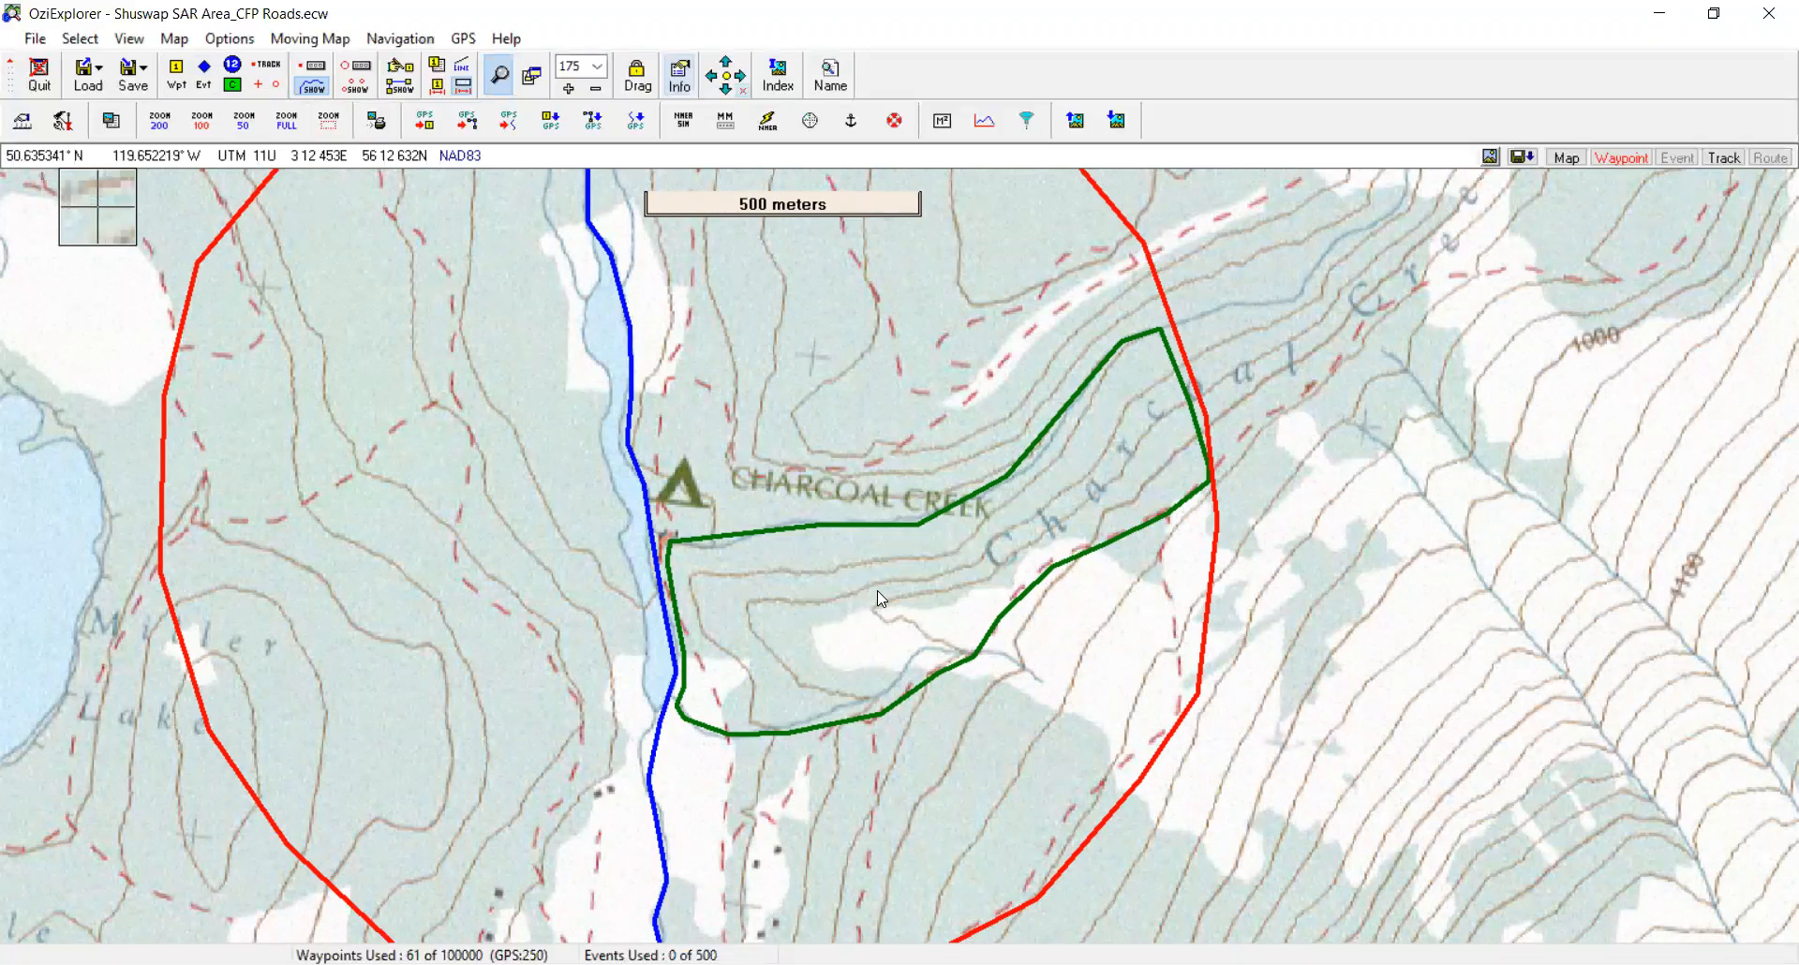
{"action": "left_click", "coordinate": [178, 75]}
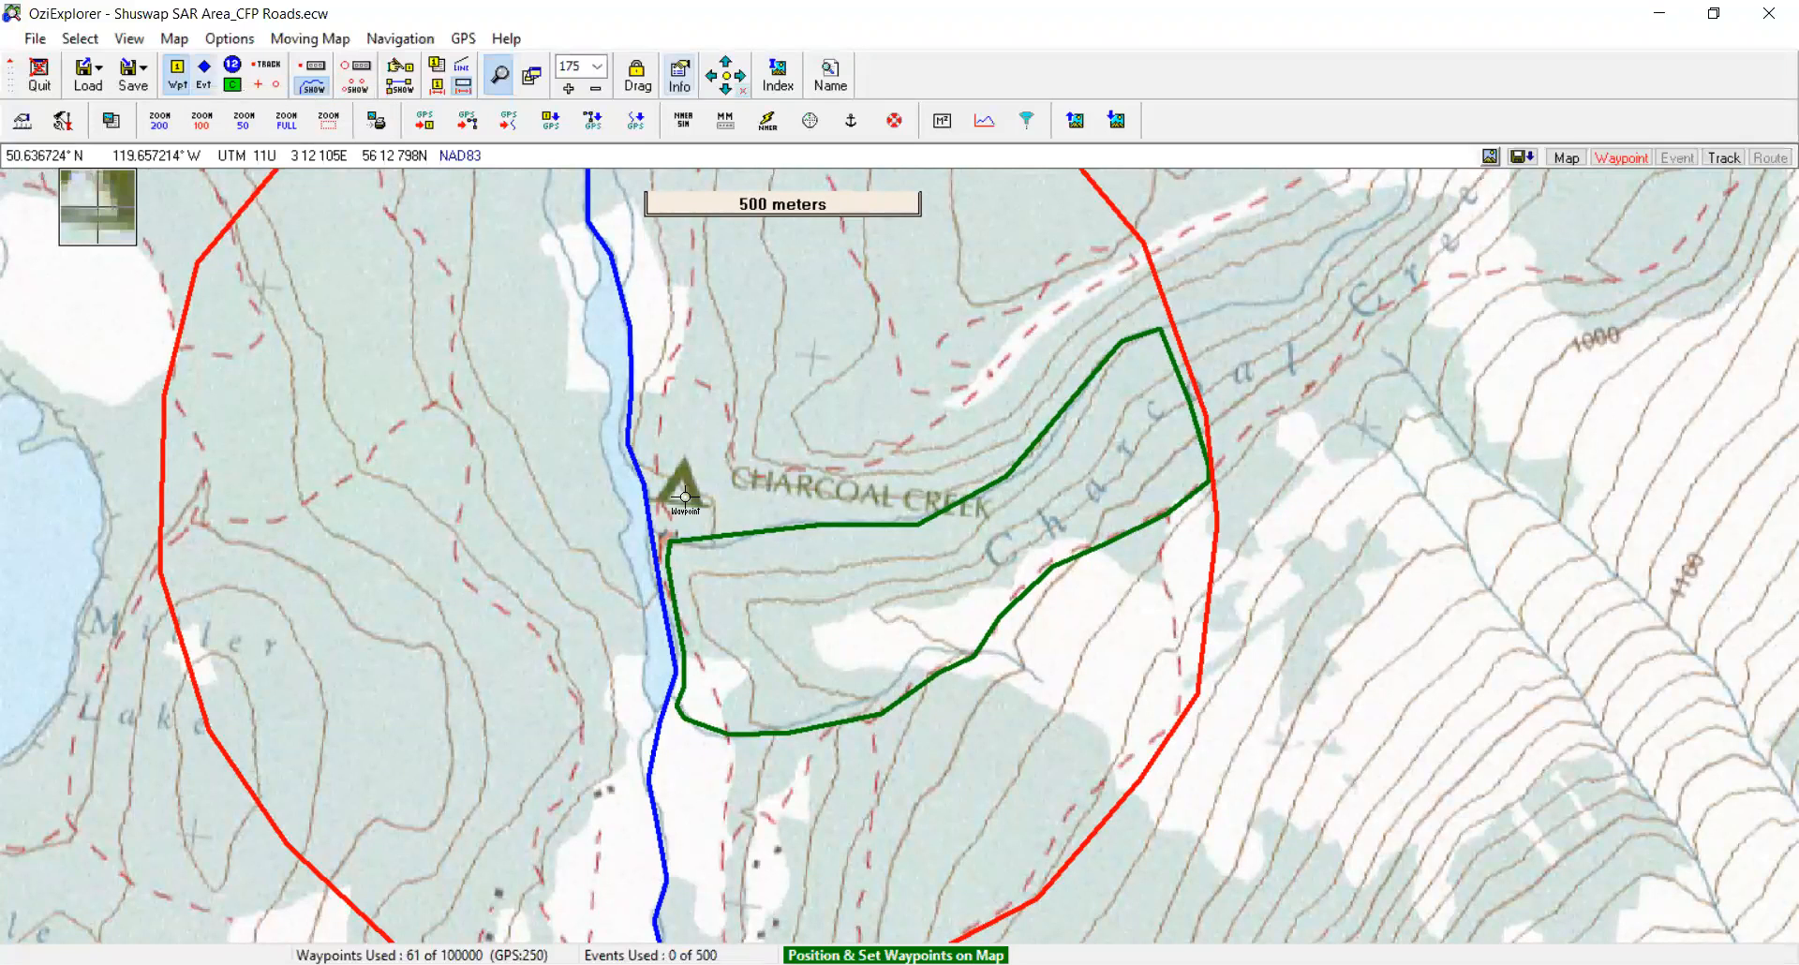
{"action": "left_click", "coordinate": [681, 497]}
{"action": "left_click", "coordinate": [181, 73]}
{"action": "mouse_move", "coordinate": [685, 505]}
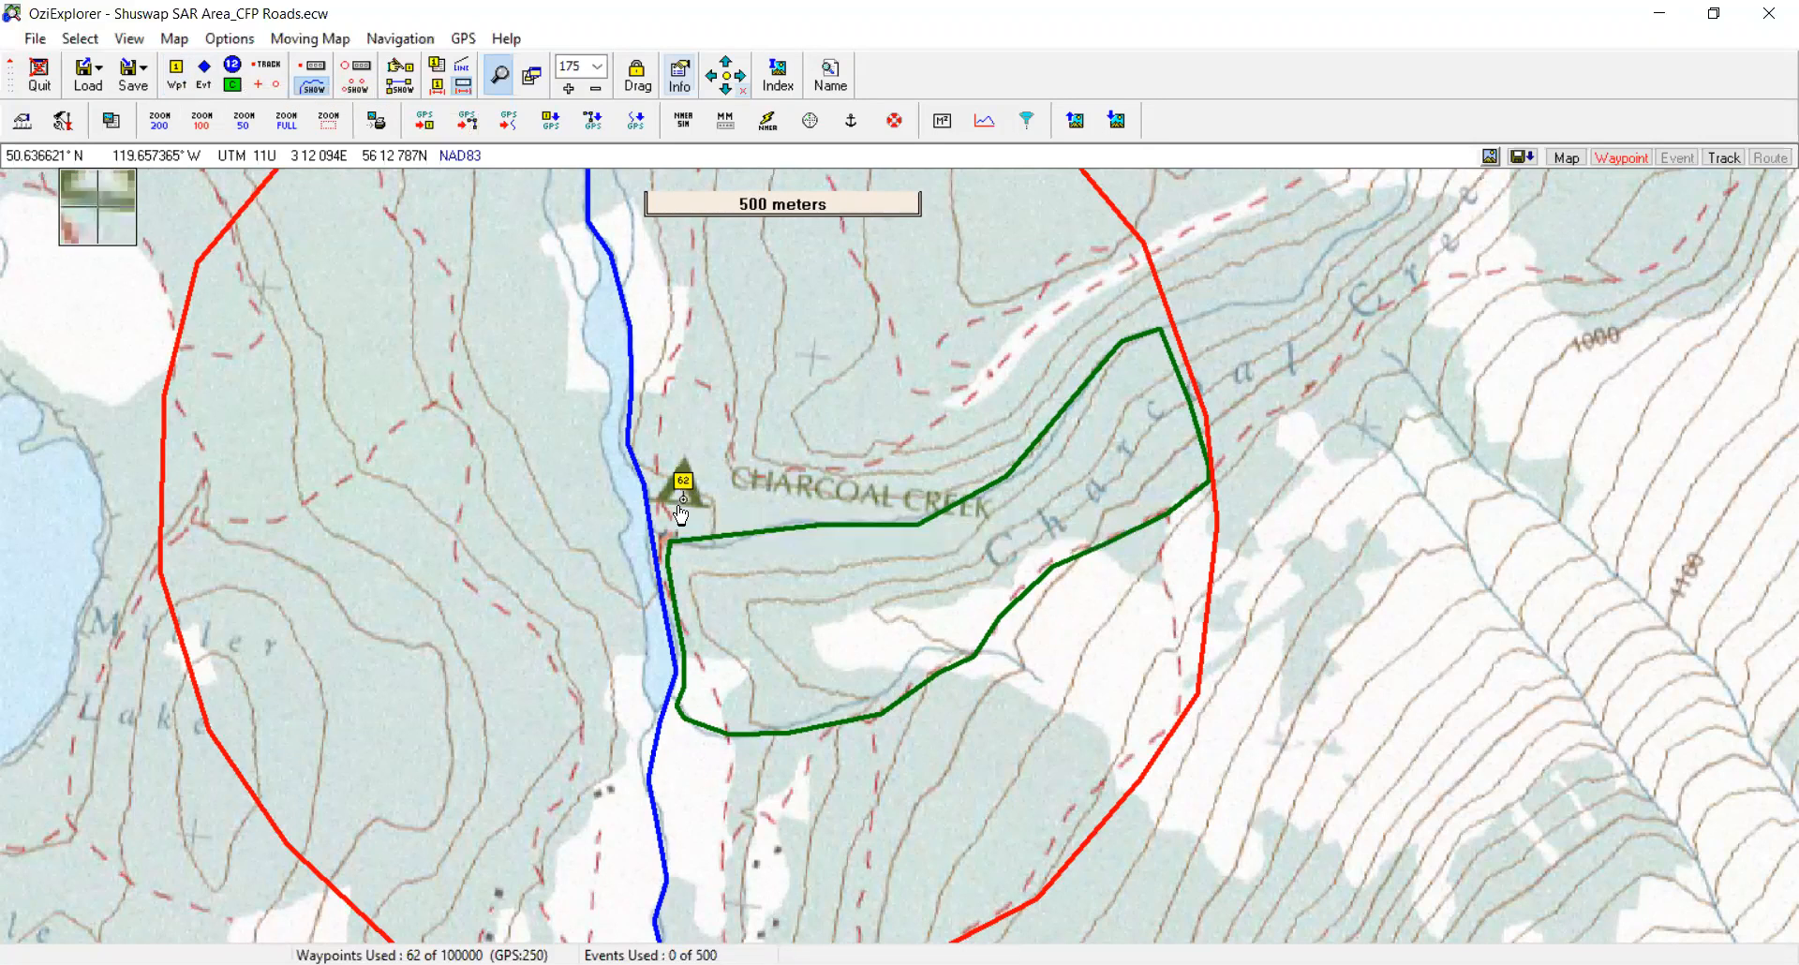
Set the campsite waypoint's name and description to LKP, with bold text at size 8, and save it
{"action": "left_click", "coordinate": [683, 507]}
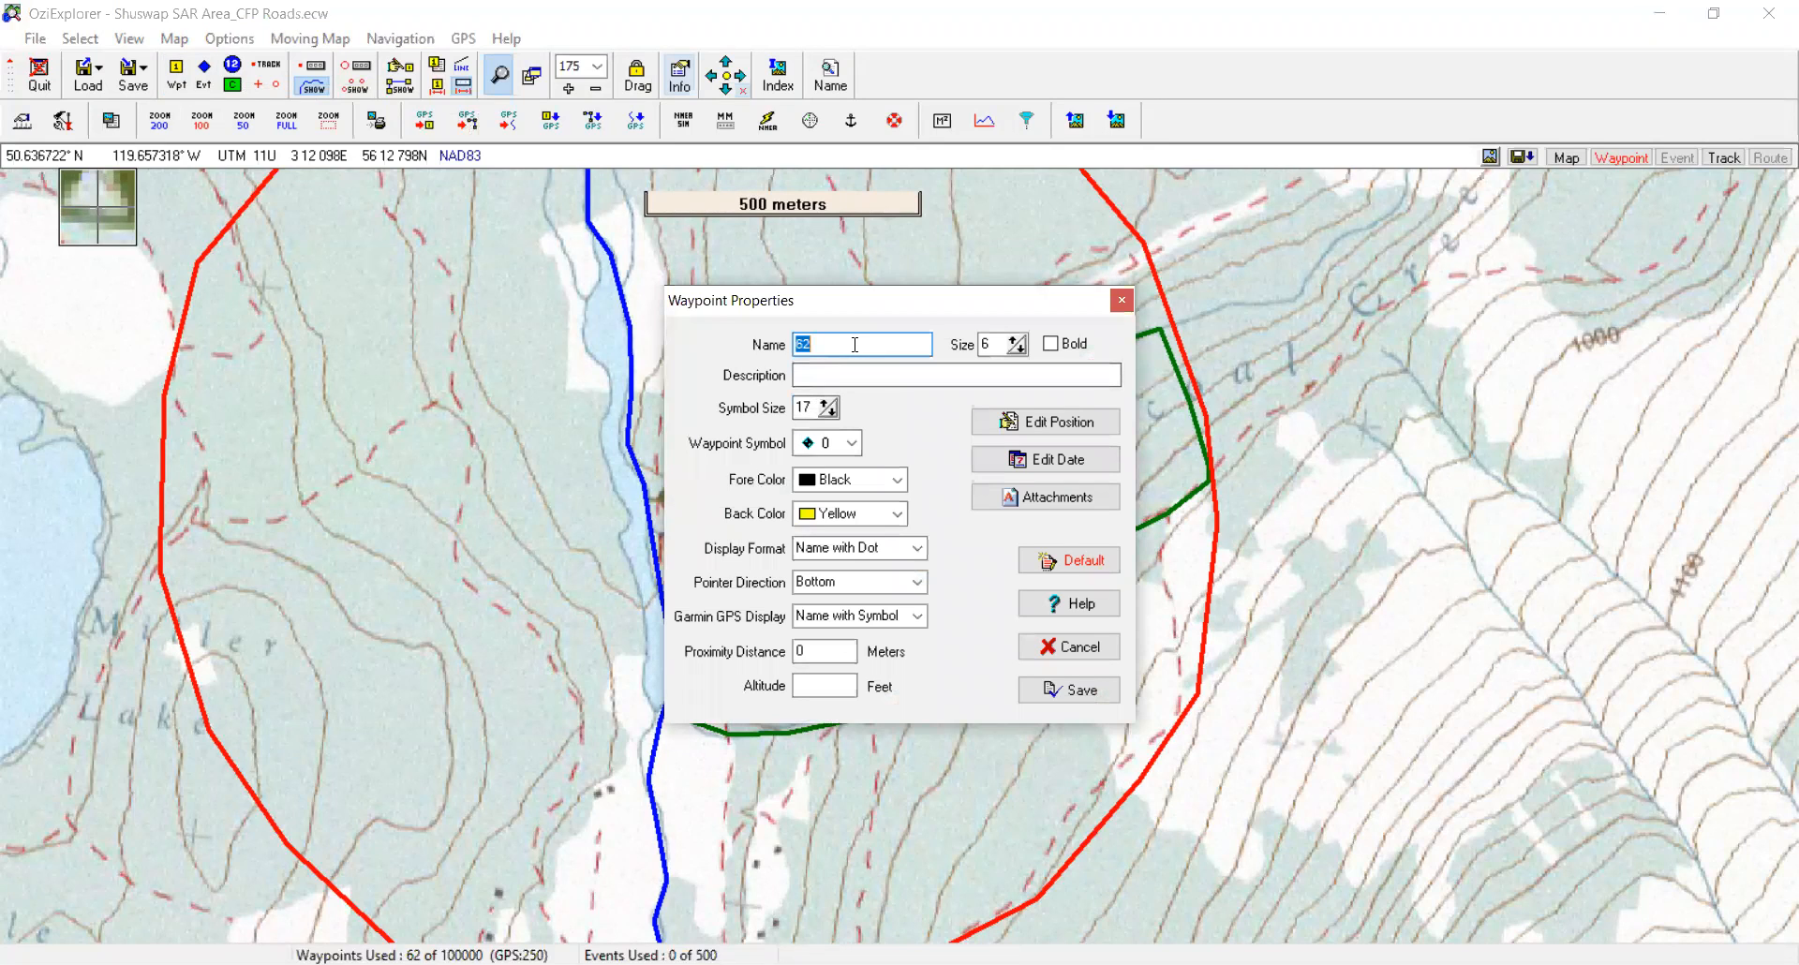
{"action": "type", "text": "LKP"}
{"action": "left_click", "coordinate": [1016, 338]}
{"action": "left_click", "coordinate": [1016, 339]}
{"action": "left_click", "coordinate": [1050, 343]}
{"action": "left_click", "coordinate": [874, 374]}
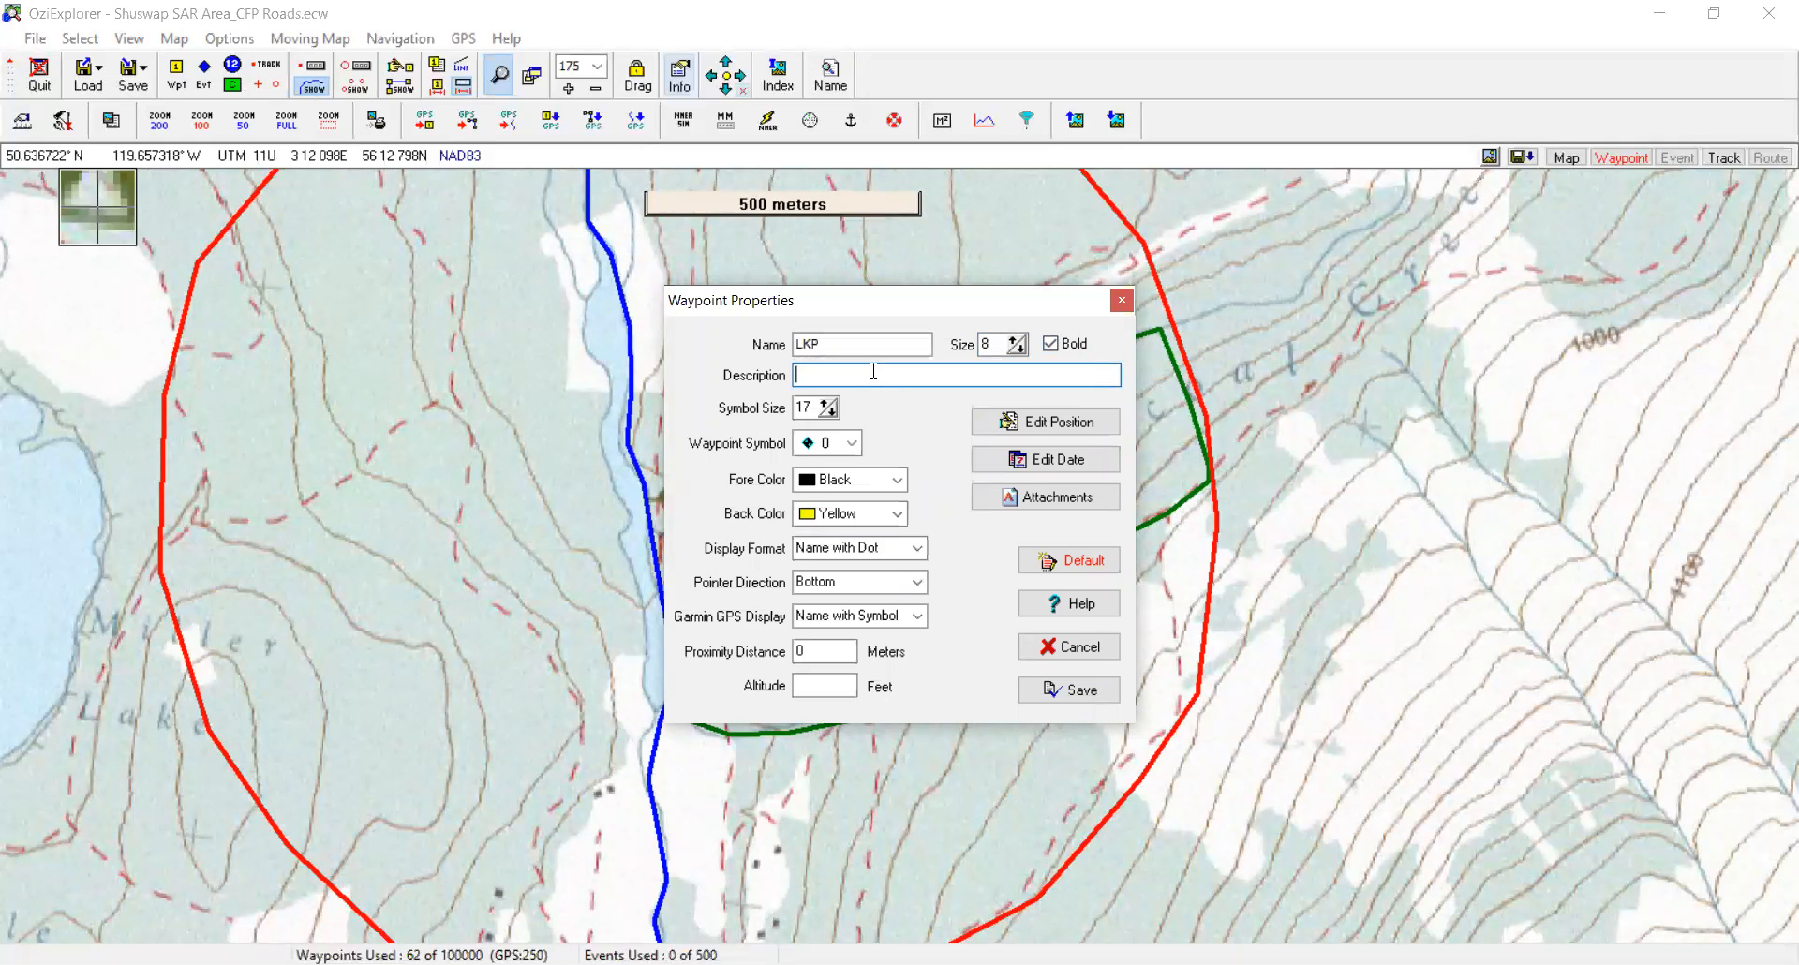
{"action": "type", "text": "LKP"}
{"action": "left_click_drag", "start_coordinate": [898, 304], "coordinate": [365, 245]}
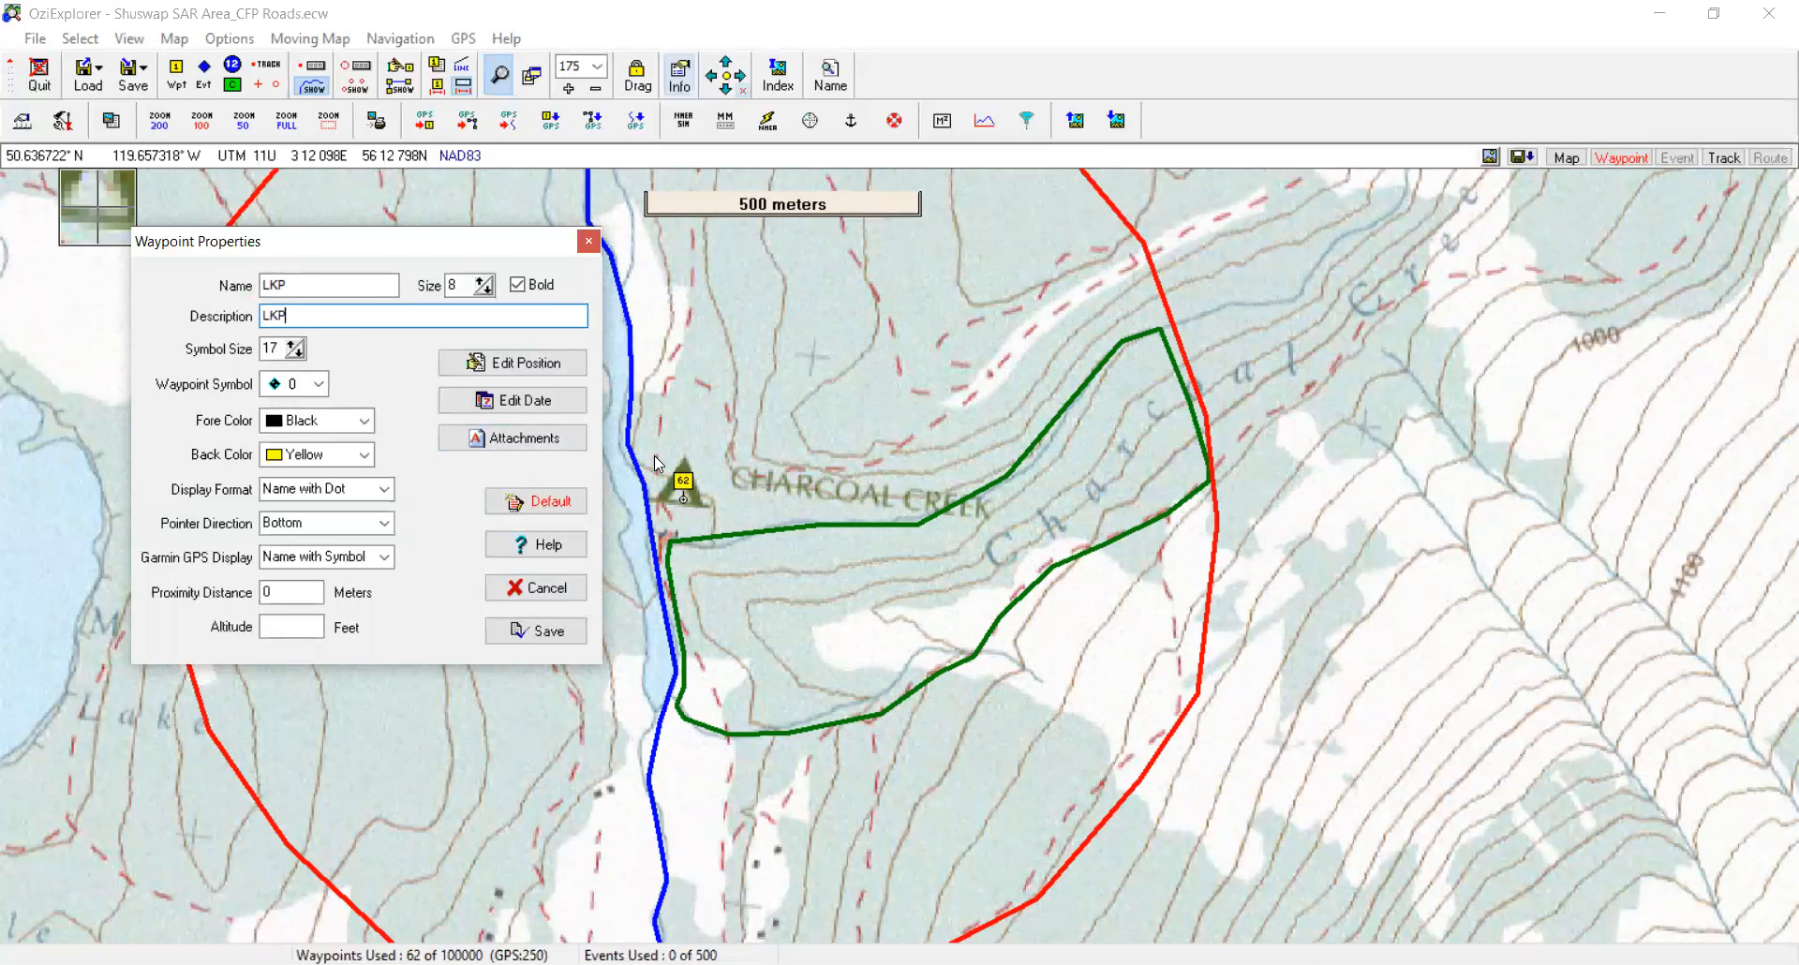
{"action": "left_click", "coordinate": [540, 632]}
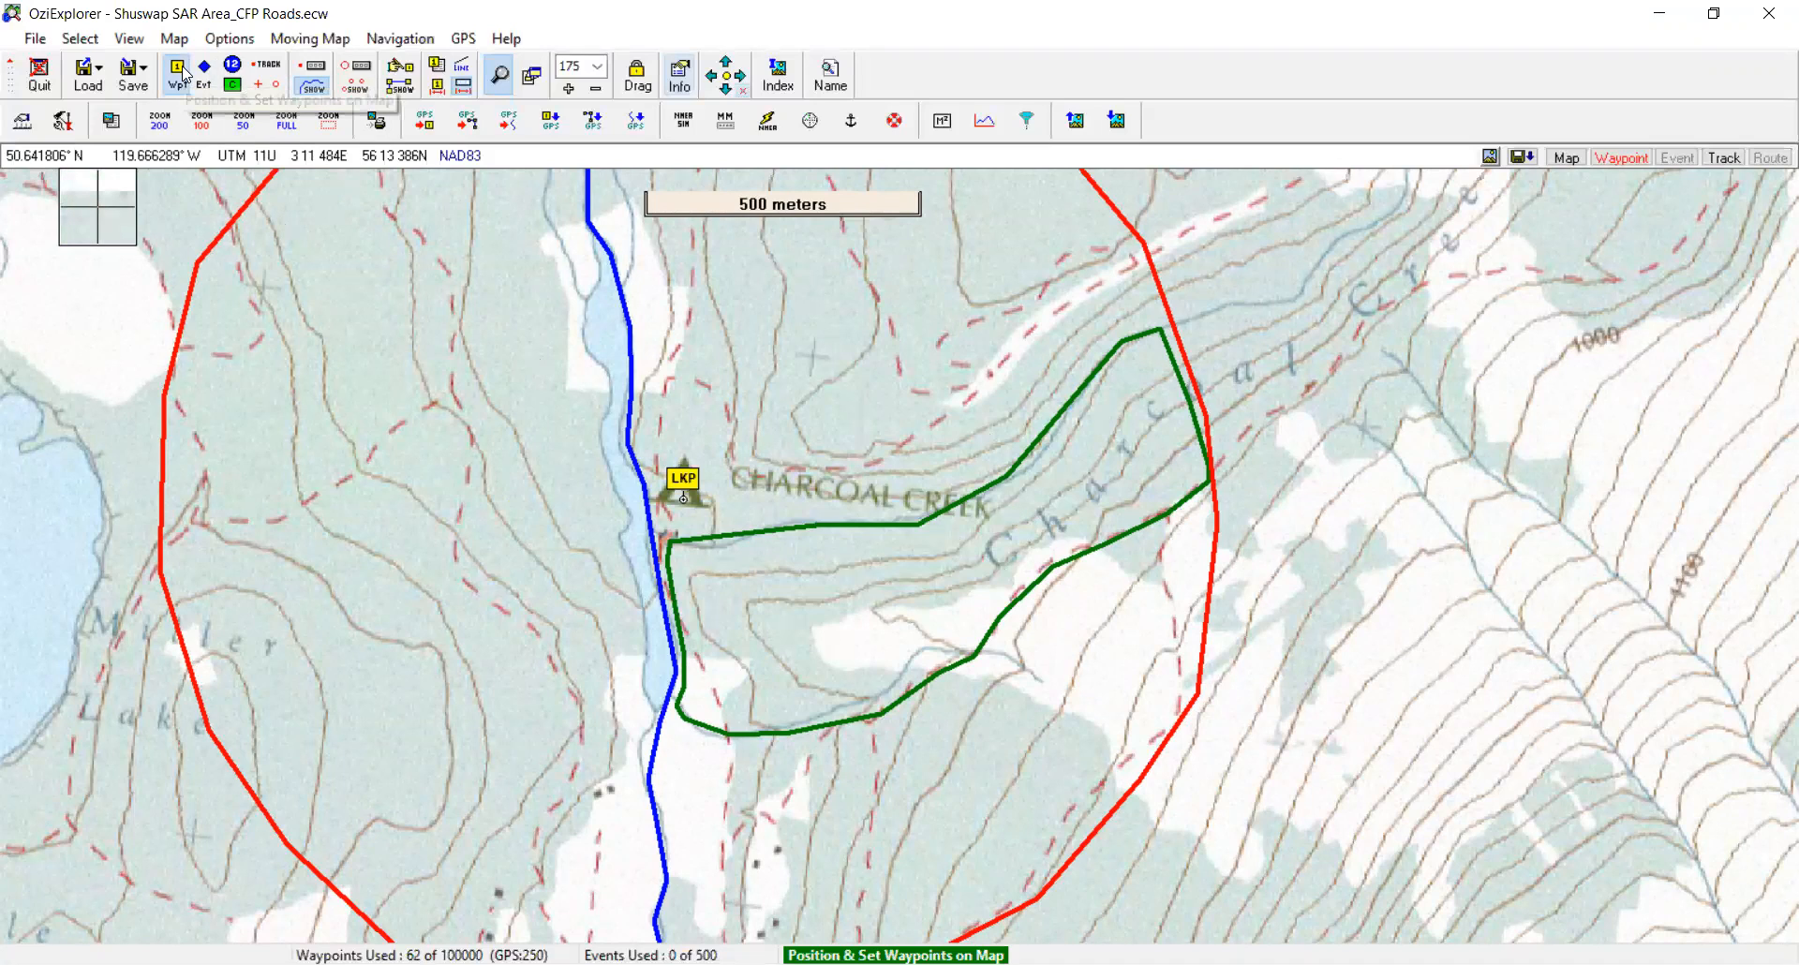
Place a second waypoint inside the northeastern part of the green-outlined area and bring up its properties
{"action": "left_click", "coordinate": [1096, 447]}
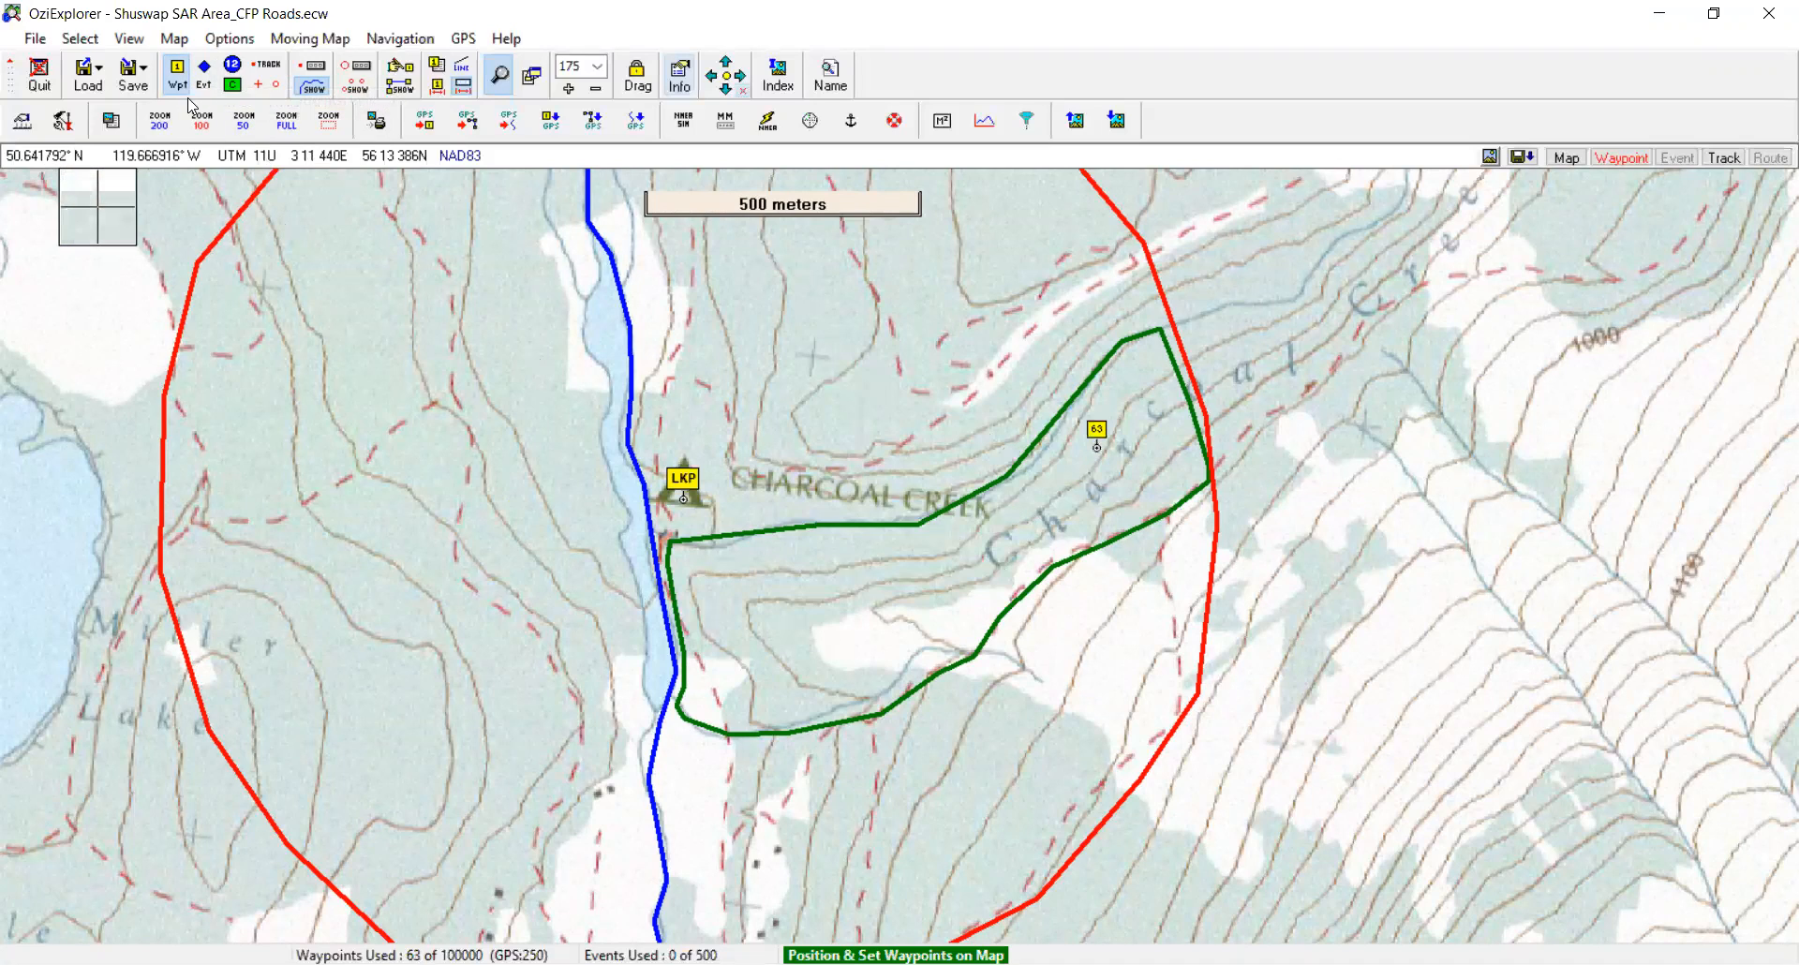
{"action": "left_click", "coordinate": [1099, 453]}
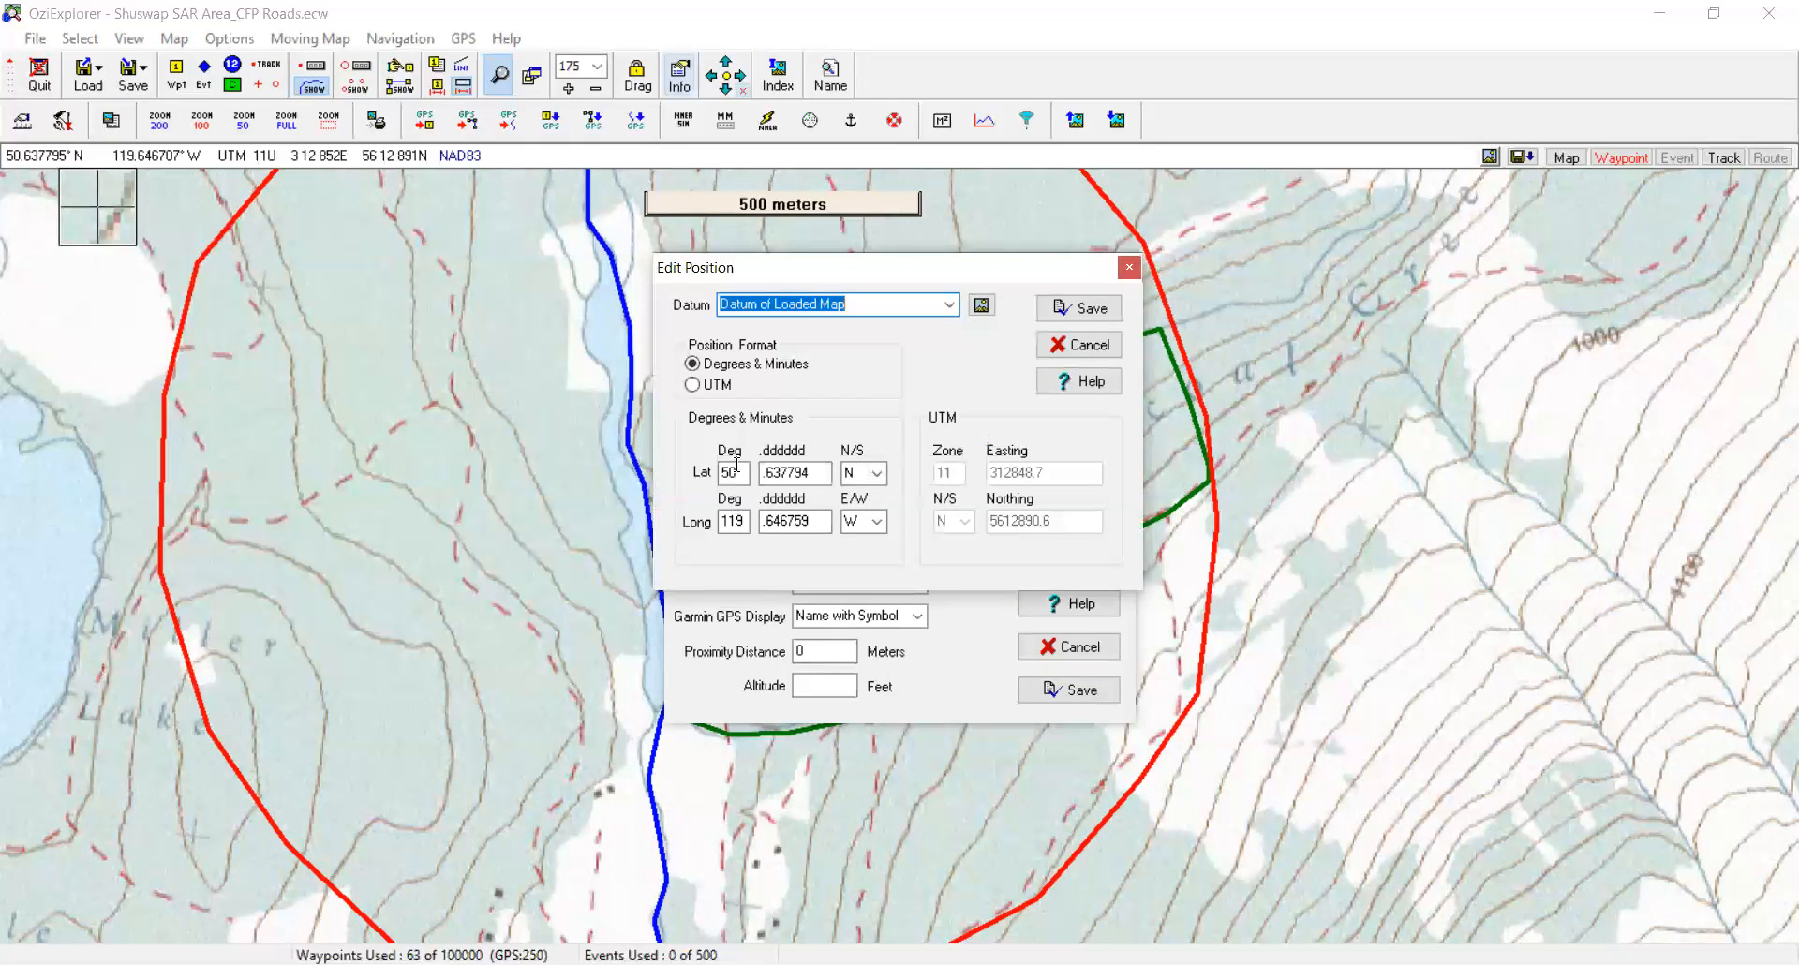
{"action": "left_click", "coordinate": [1089, 346]}
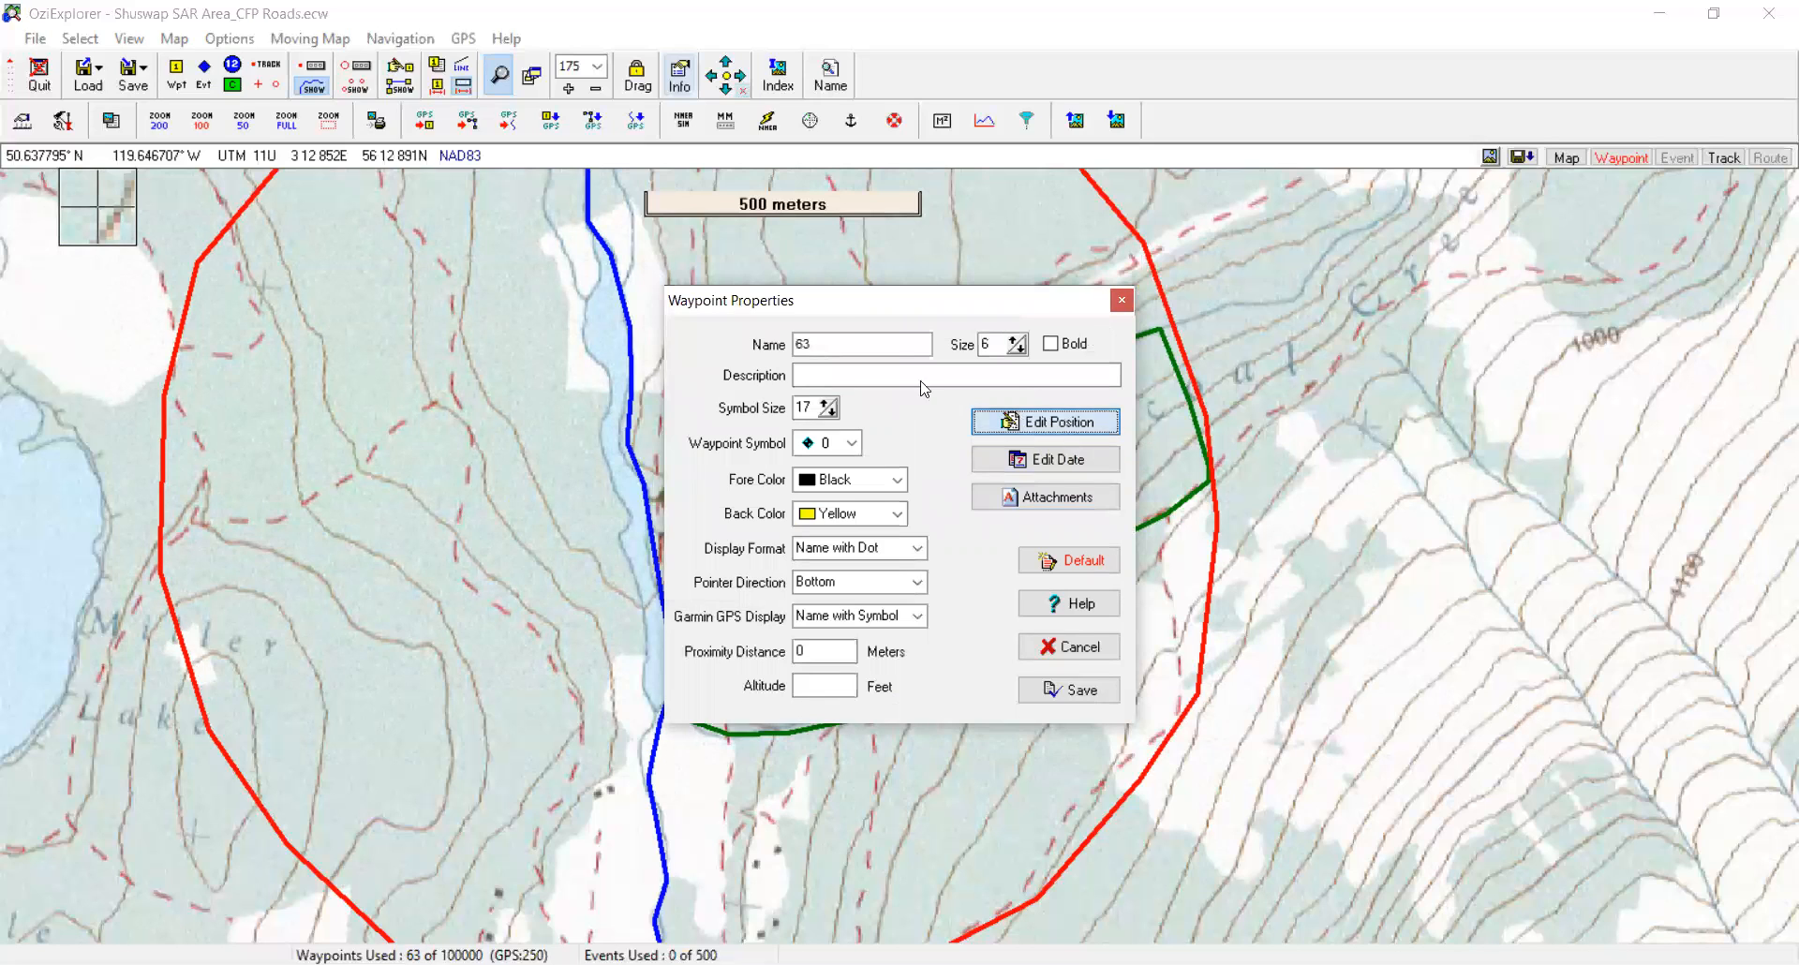
Set the new waypoint's position to latitude 50.637655 N and longitude 119.646766 W
{"action": "left_click", "coordinate": [1066, 424]}
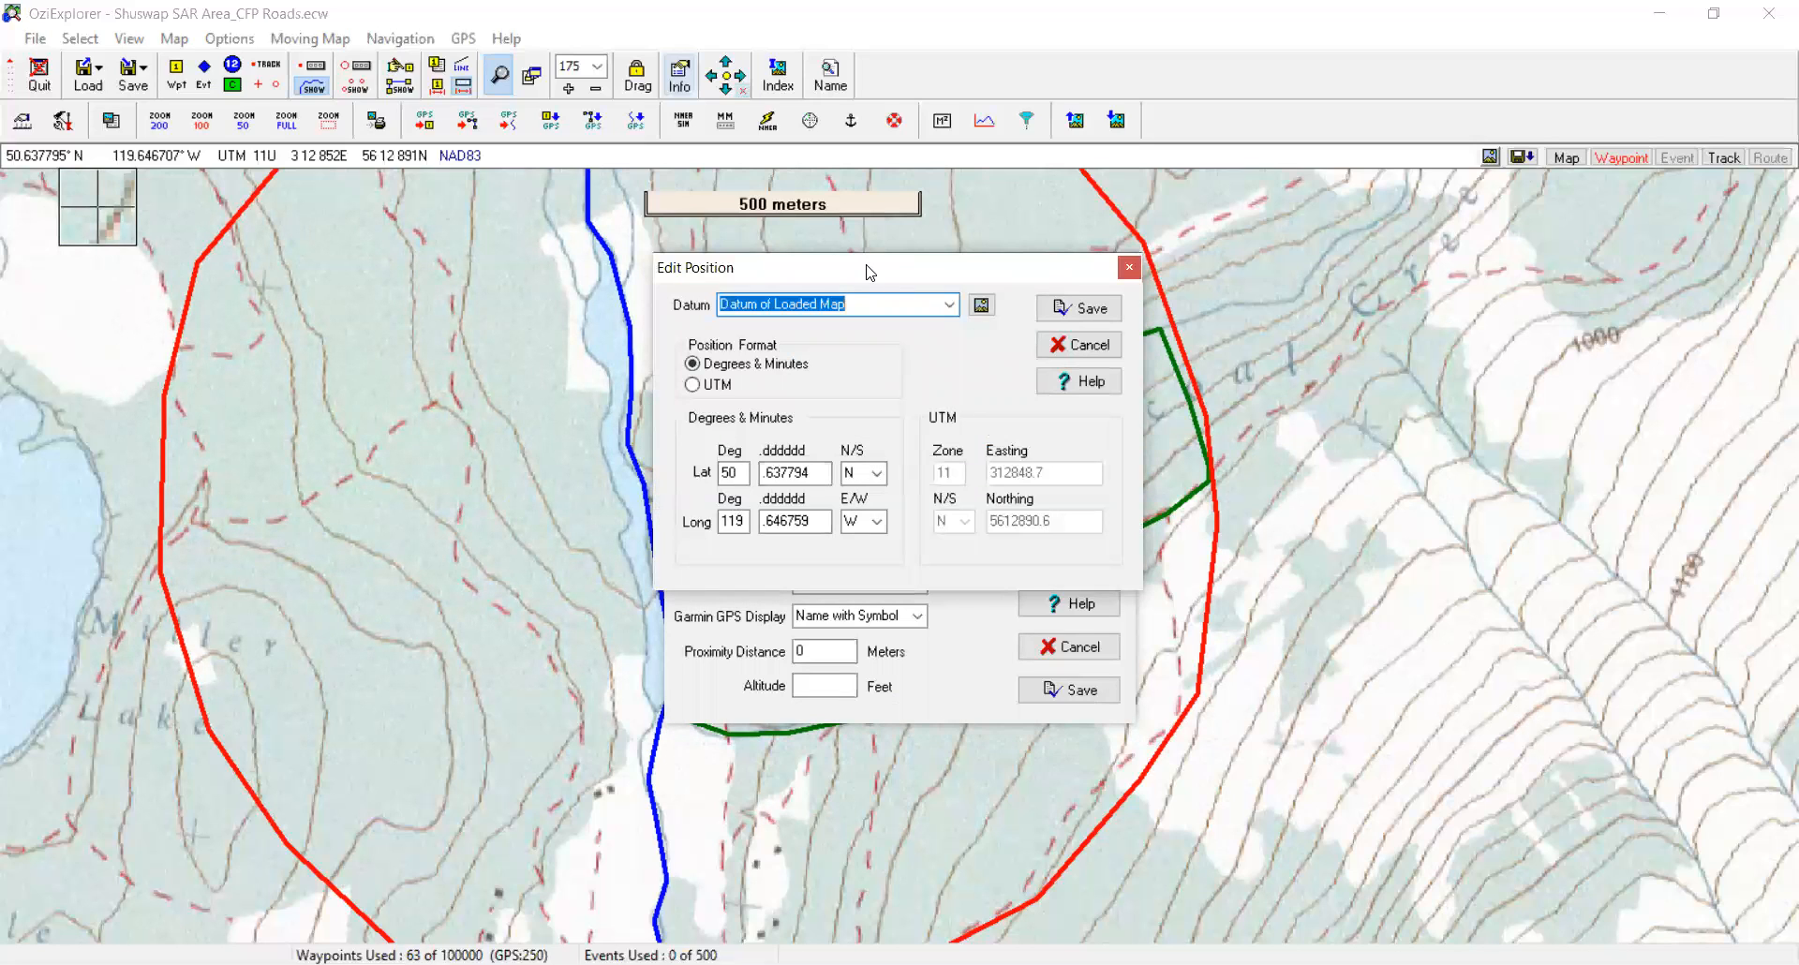
{"action": "left_click_drag", "start_coordinate": [866, 271], "coordinate": [1257, 201]}
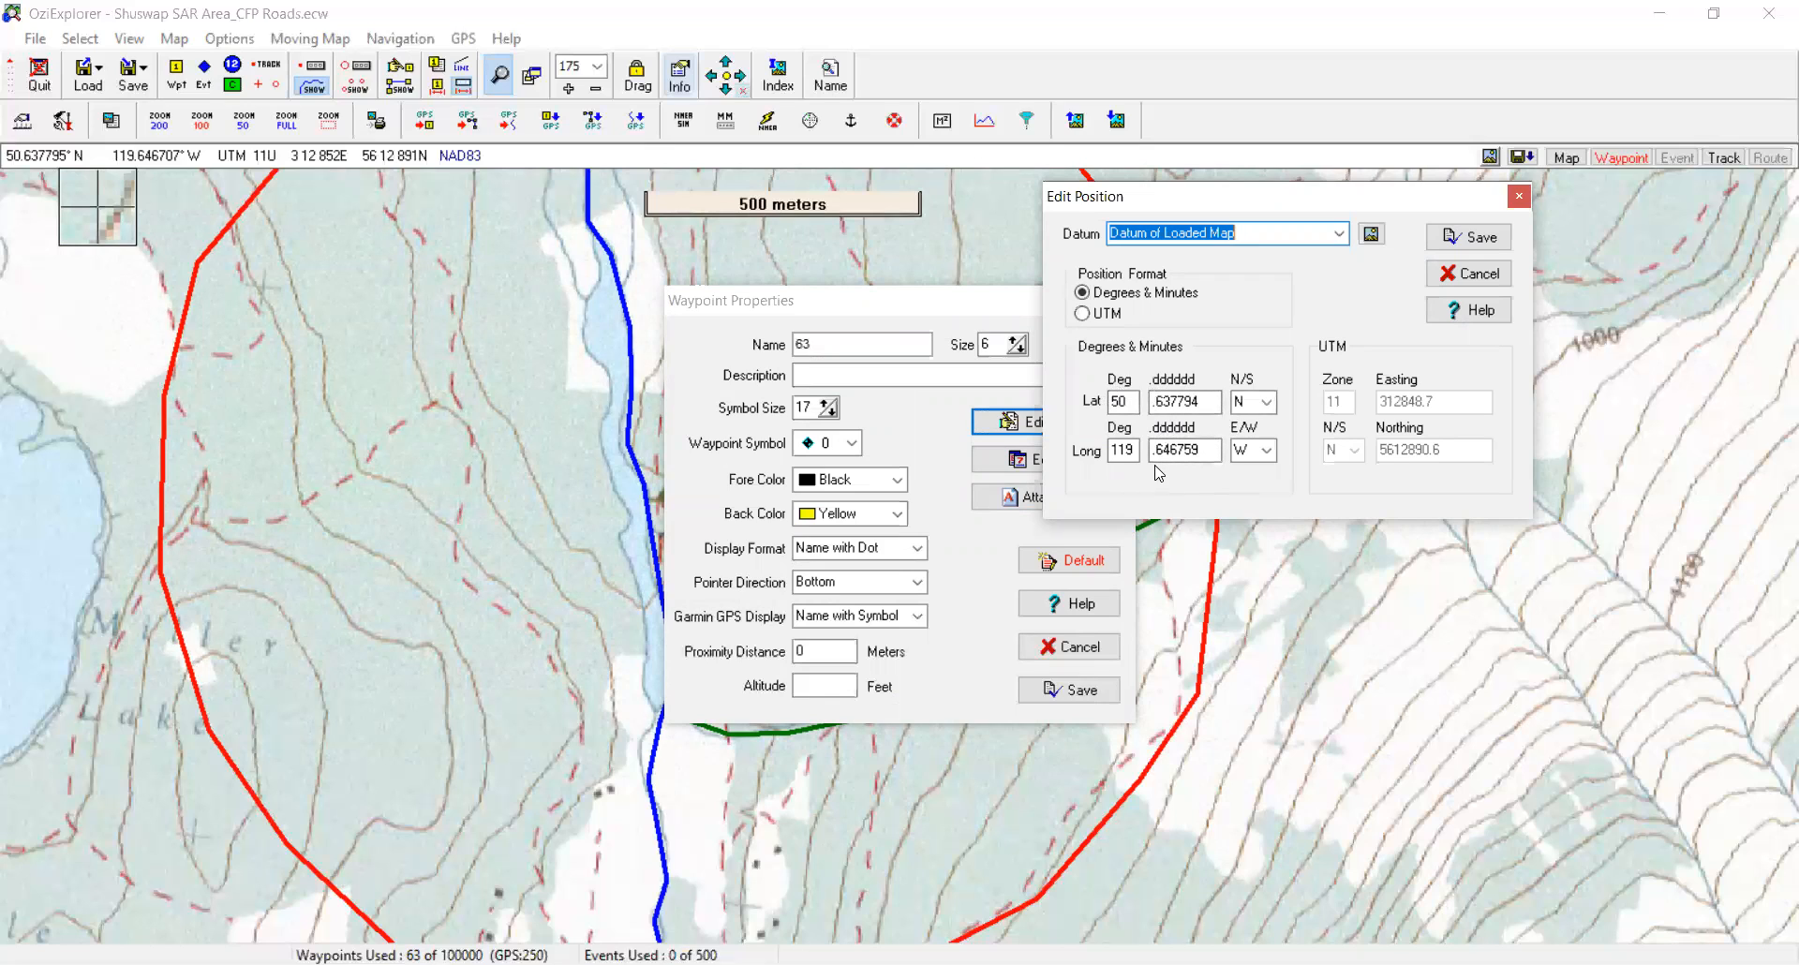
{"action": "left_click", "coordinate": [1202, 402]}
{"action": "left_click", "coordinate": [1207, 401]}
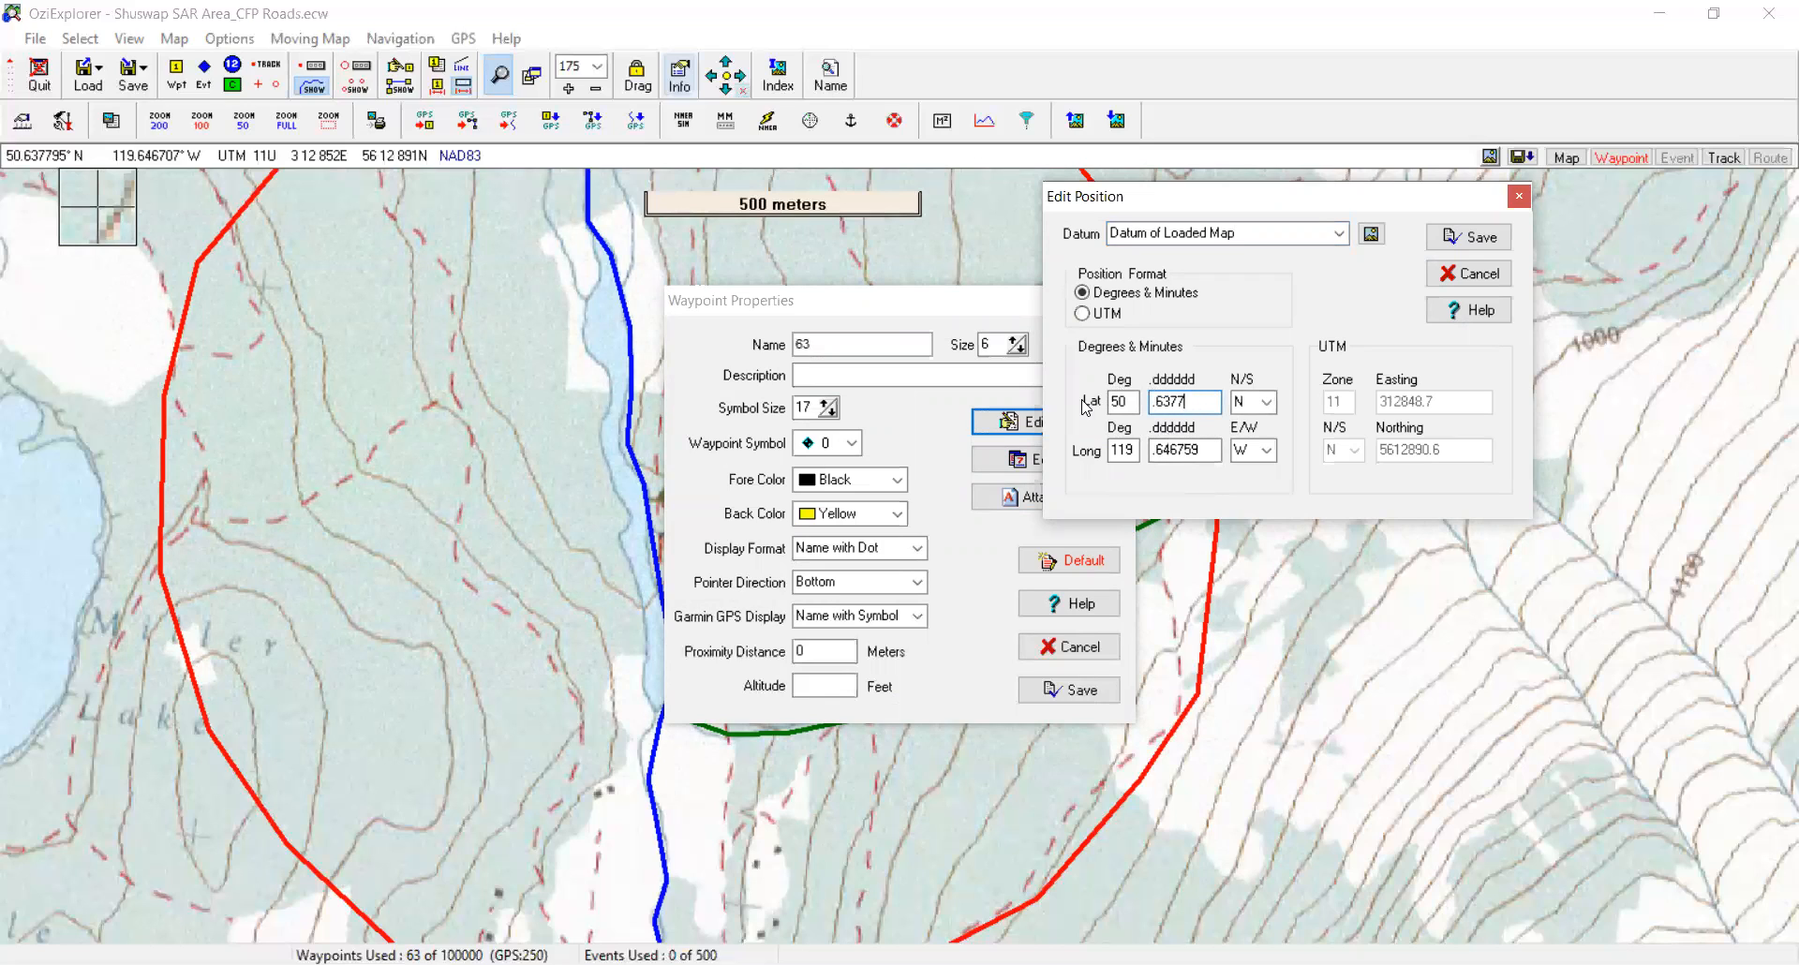
{"action": "type", "text": "655"}
{"action": "left_click", "coordinate": [1195, 450]}
{"action": "type", "text": "66"}
{"action": "left_click_drag", "start_coordinate": [1399, 200], "coordinate": [374, 65]}
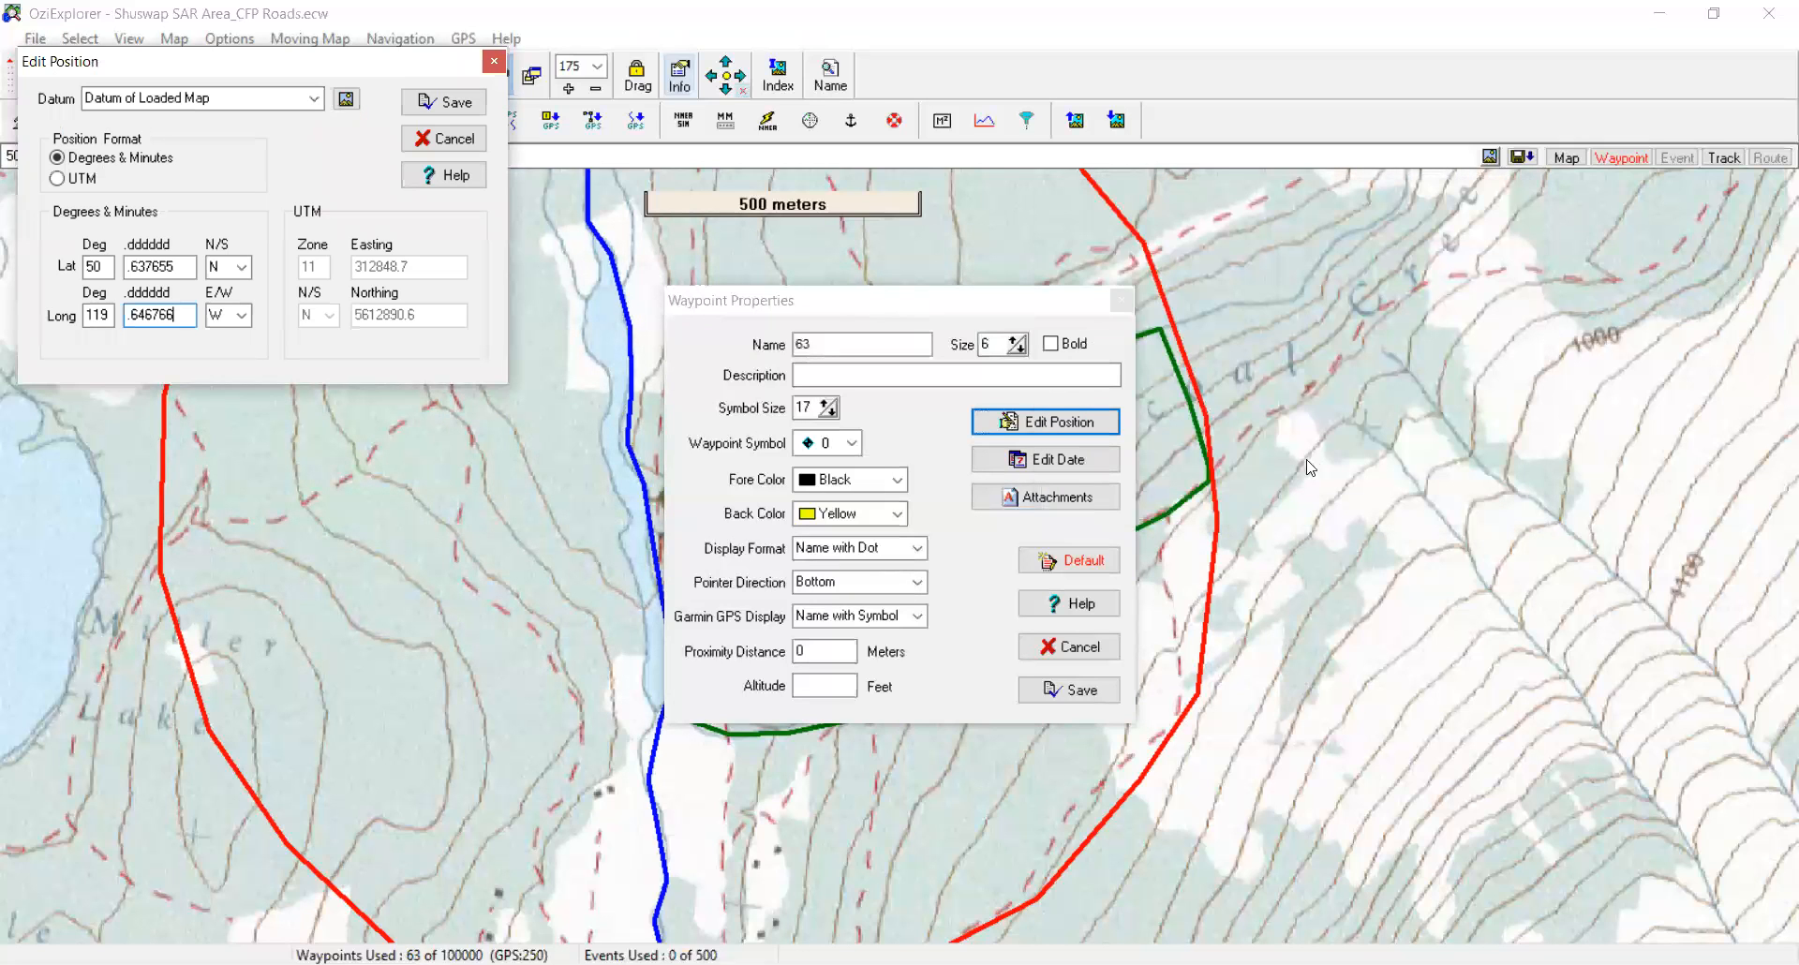
{"action": "left_click", "coordinate": [462, 106]}
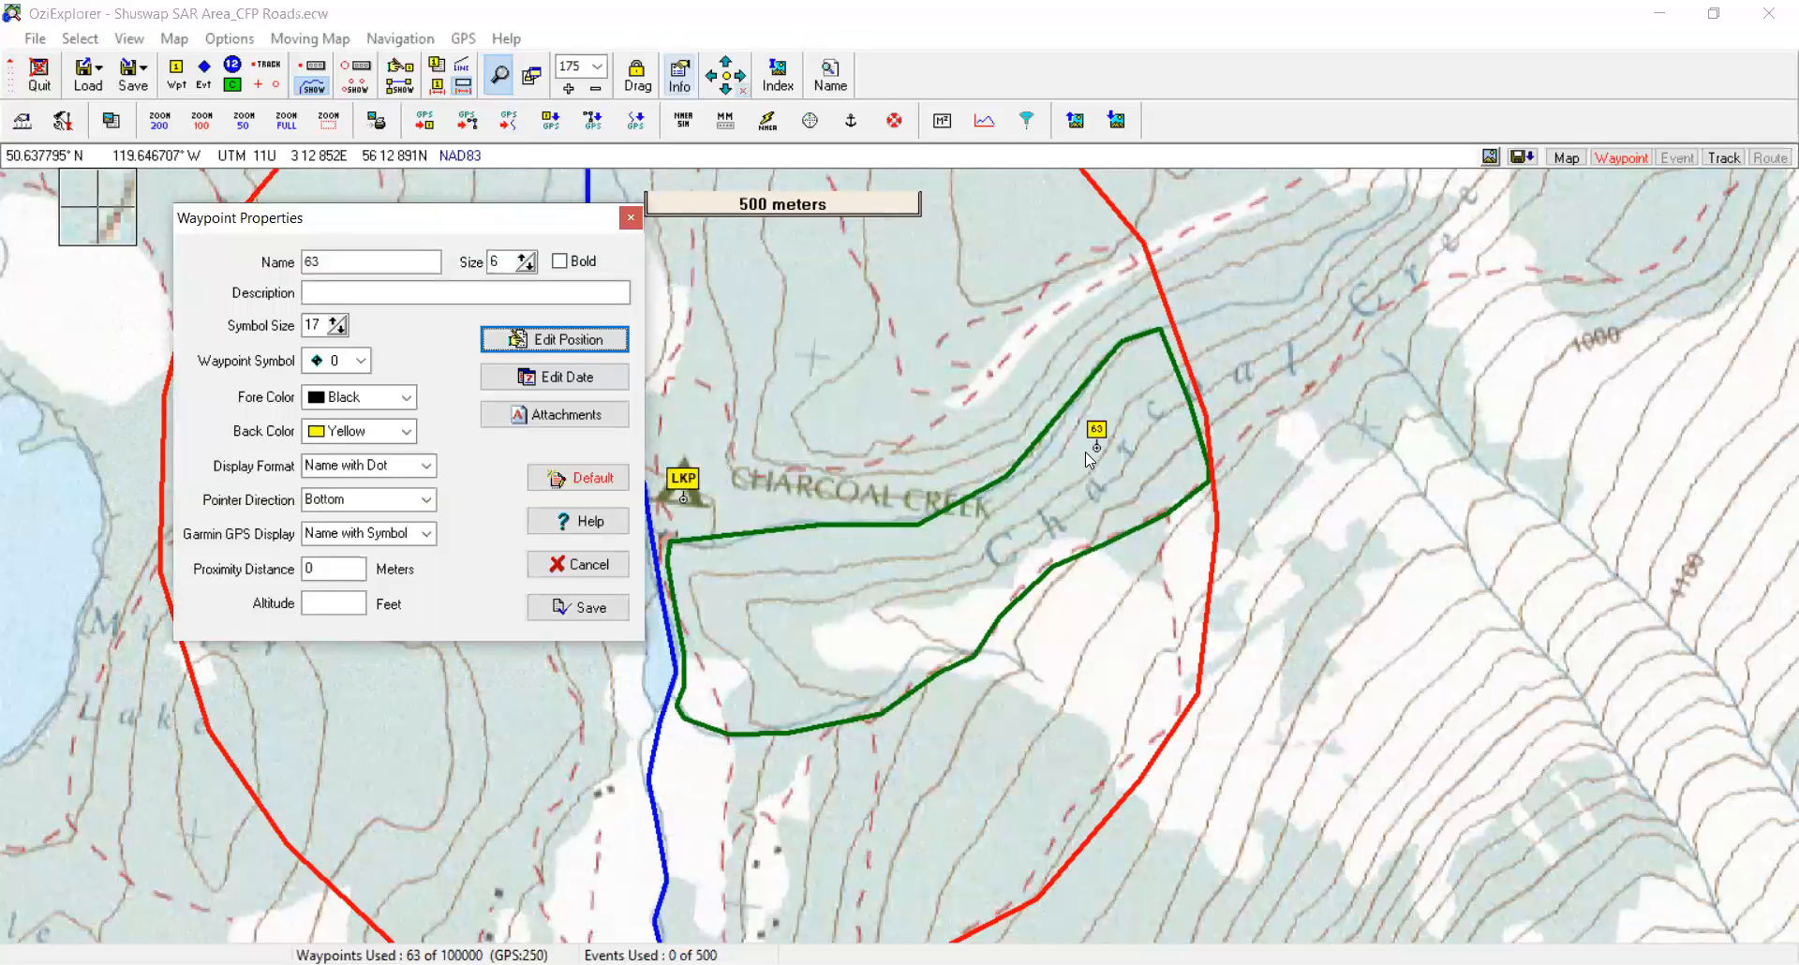
Rename the second waypoint SHOE, make its text bold at size 8, and save its properties
{"action": "double_click", "coordinate": [353, 262]}
{"action": "type", "text": "A"}
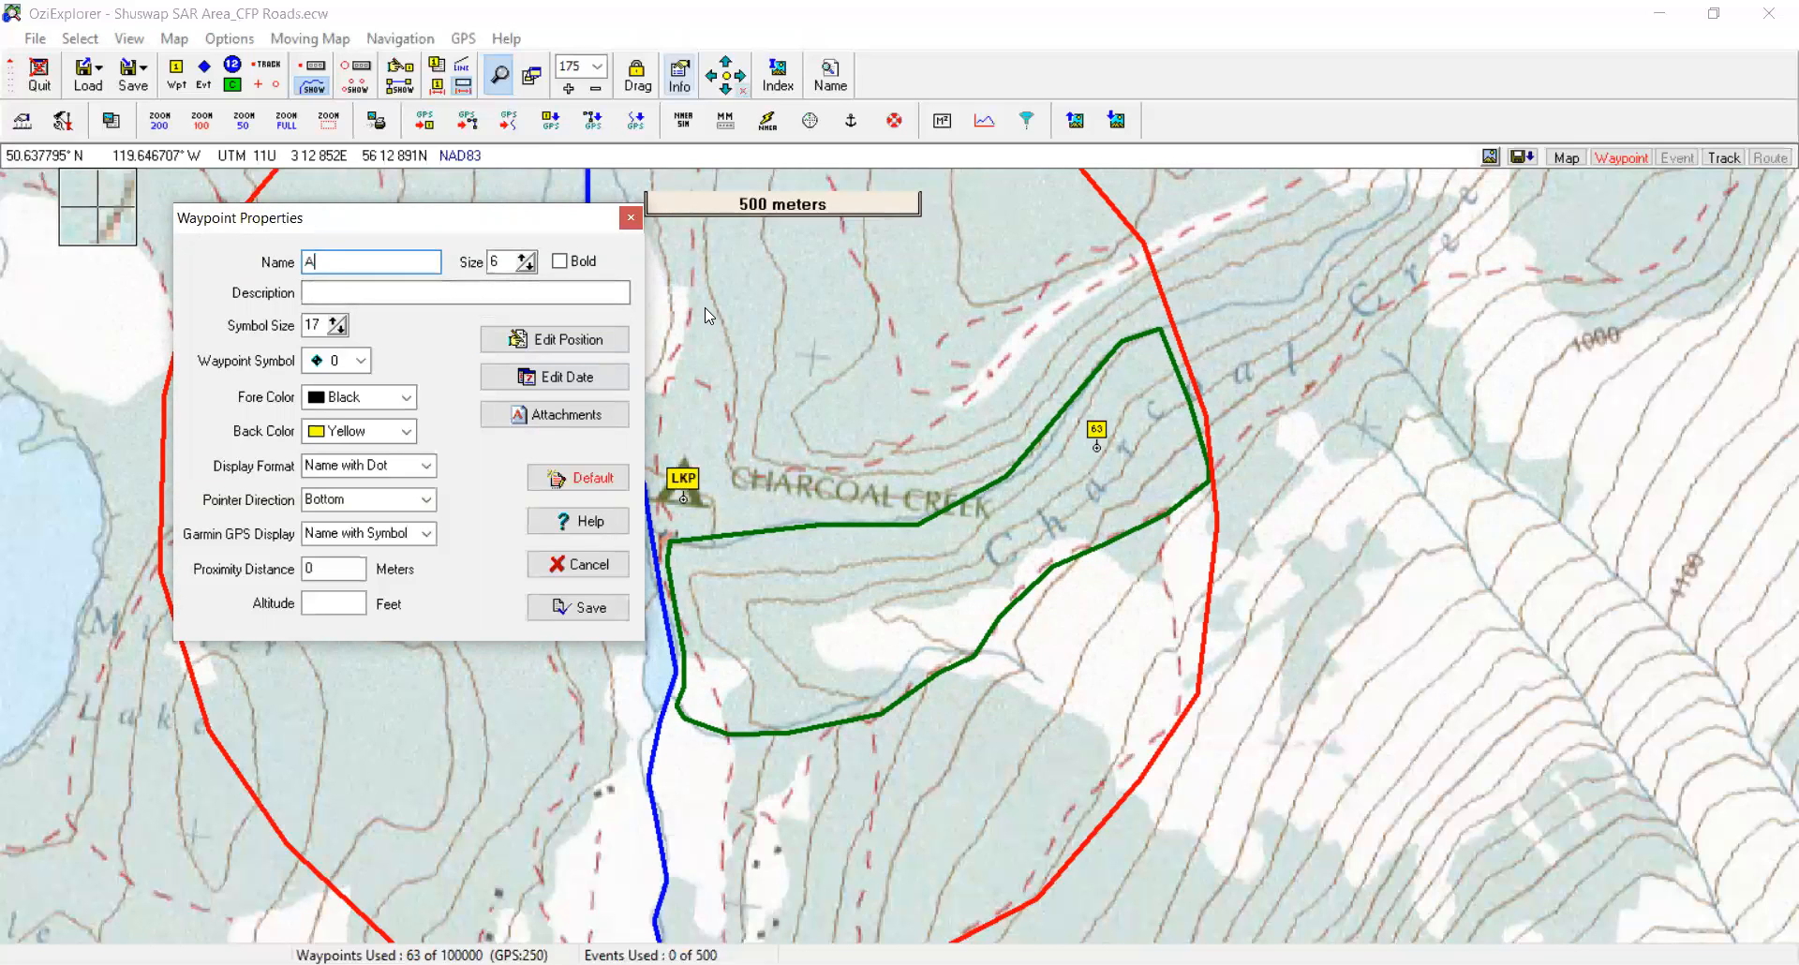
{"action": "type", "text": "SHO"}
{"action": "key", "text": "BackSpace"}
{"action": "key", "text": "BackSpace"}
{"action": "key", "text": "BackSpace"}
{"action": "key", "text": "BackSpace"}
{"action": "key", "text": "BackSpace"}
{"action": "key", "text": "BackSpace"}
{"action": "key", "text": "BackSpace"}
{"action": "left_click", "coordinate": [523, 258]}
{"action": "left_click", "coordinate": [522, 258]}
{"action": "left_click", "coordinate": [561, 262]}
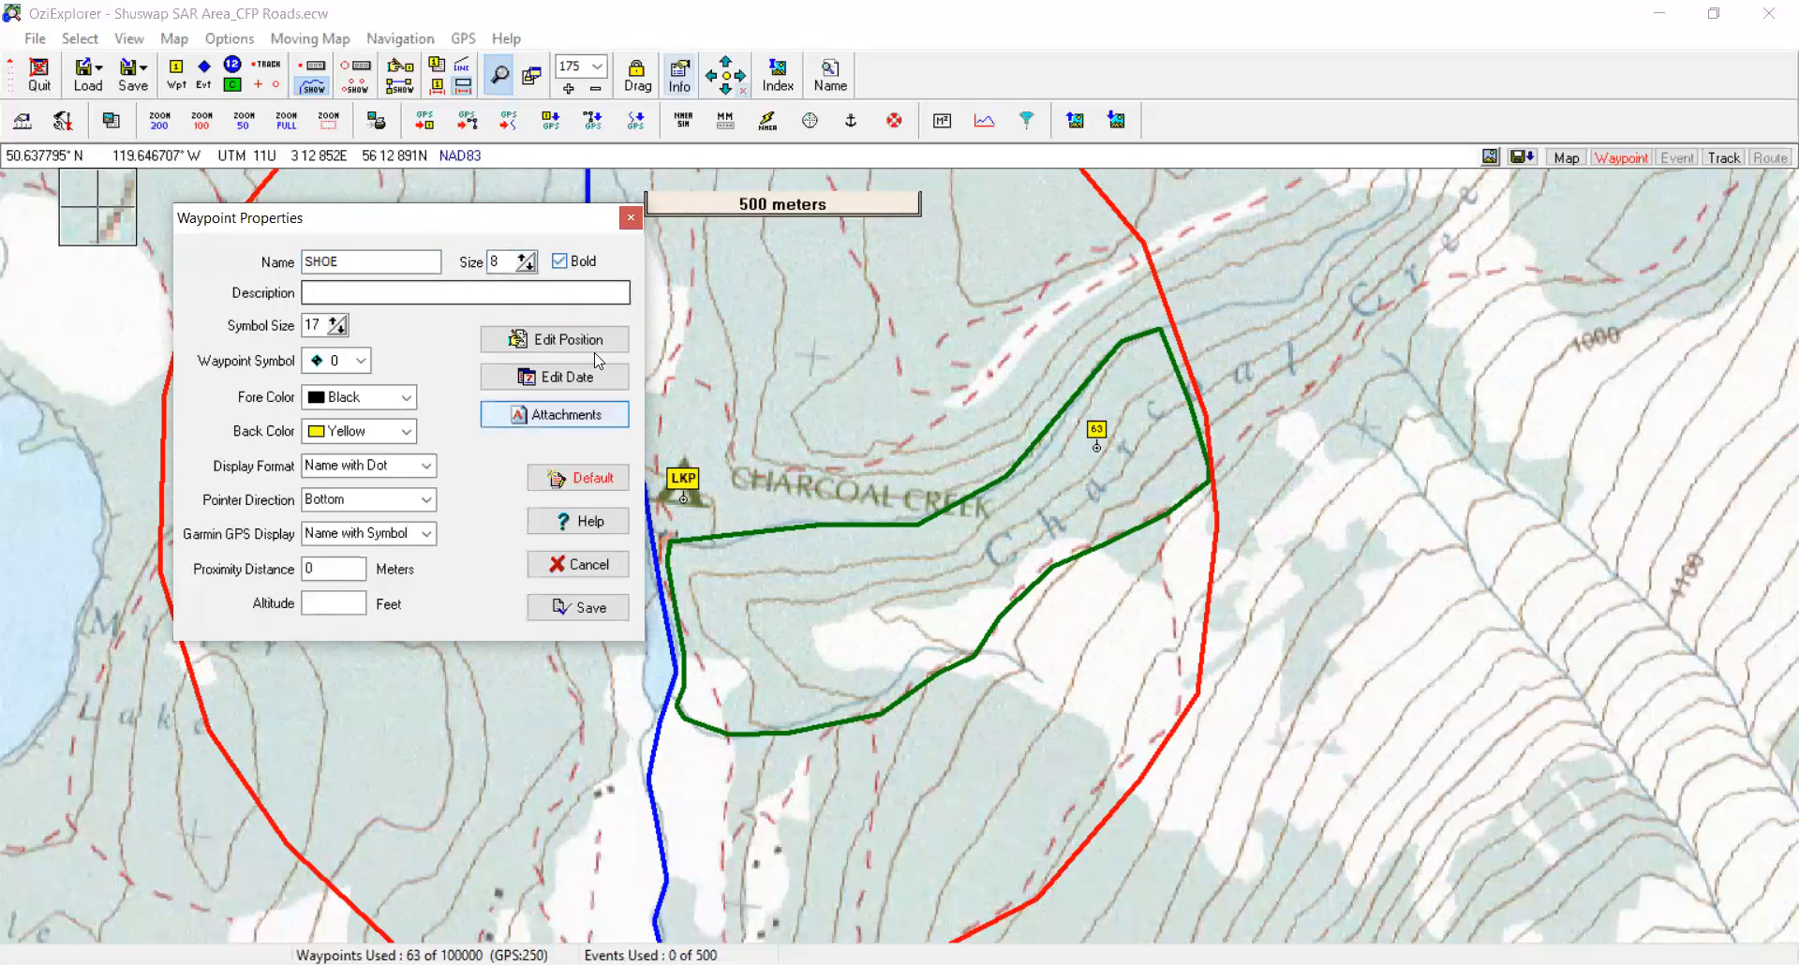
{"action": "left_click", "coordinate": [605, 609]}
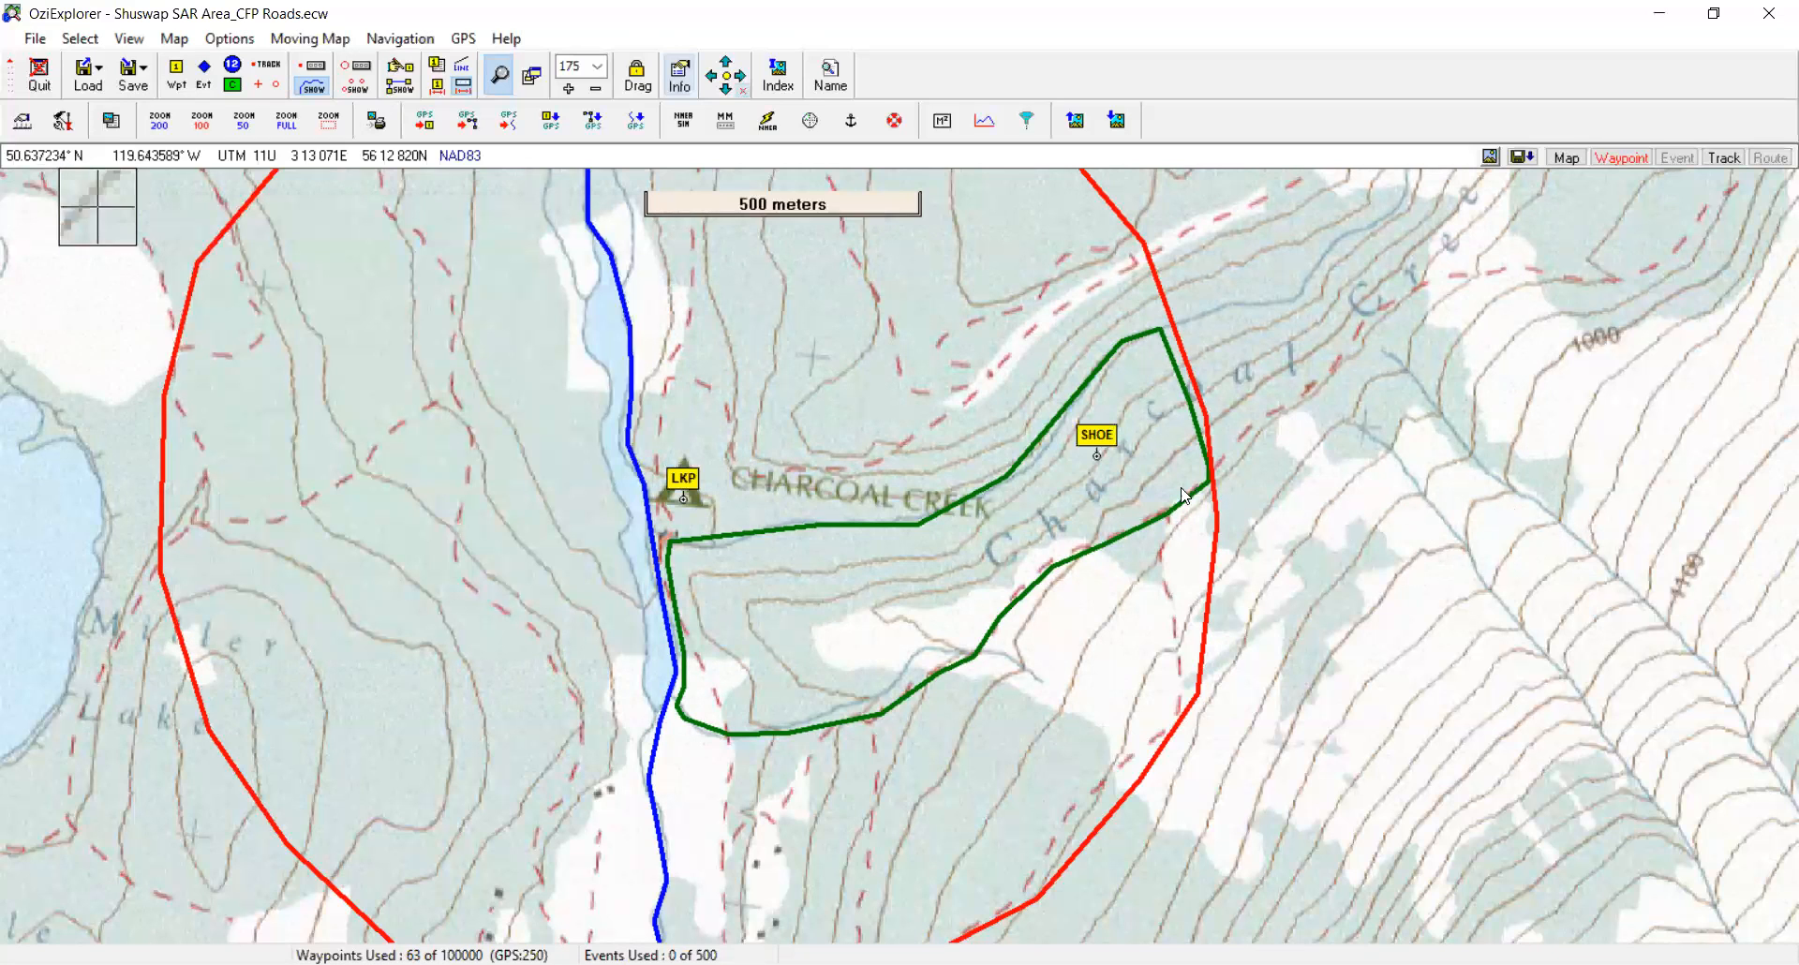
Select both the LKP and SHOE waypoints in the waypoint list
{"action": "mouse_move", "coordinate": [1098, 459]}
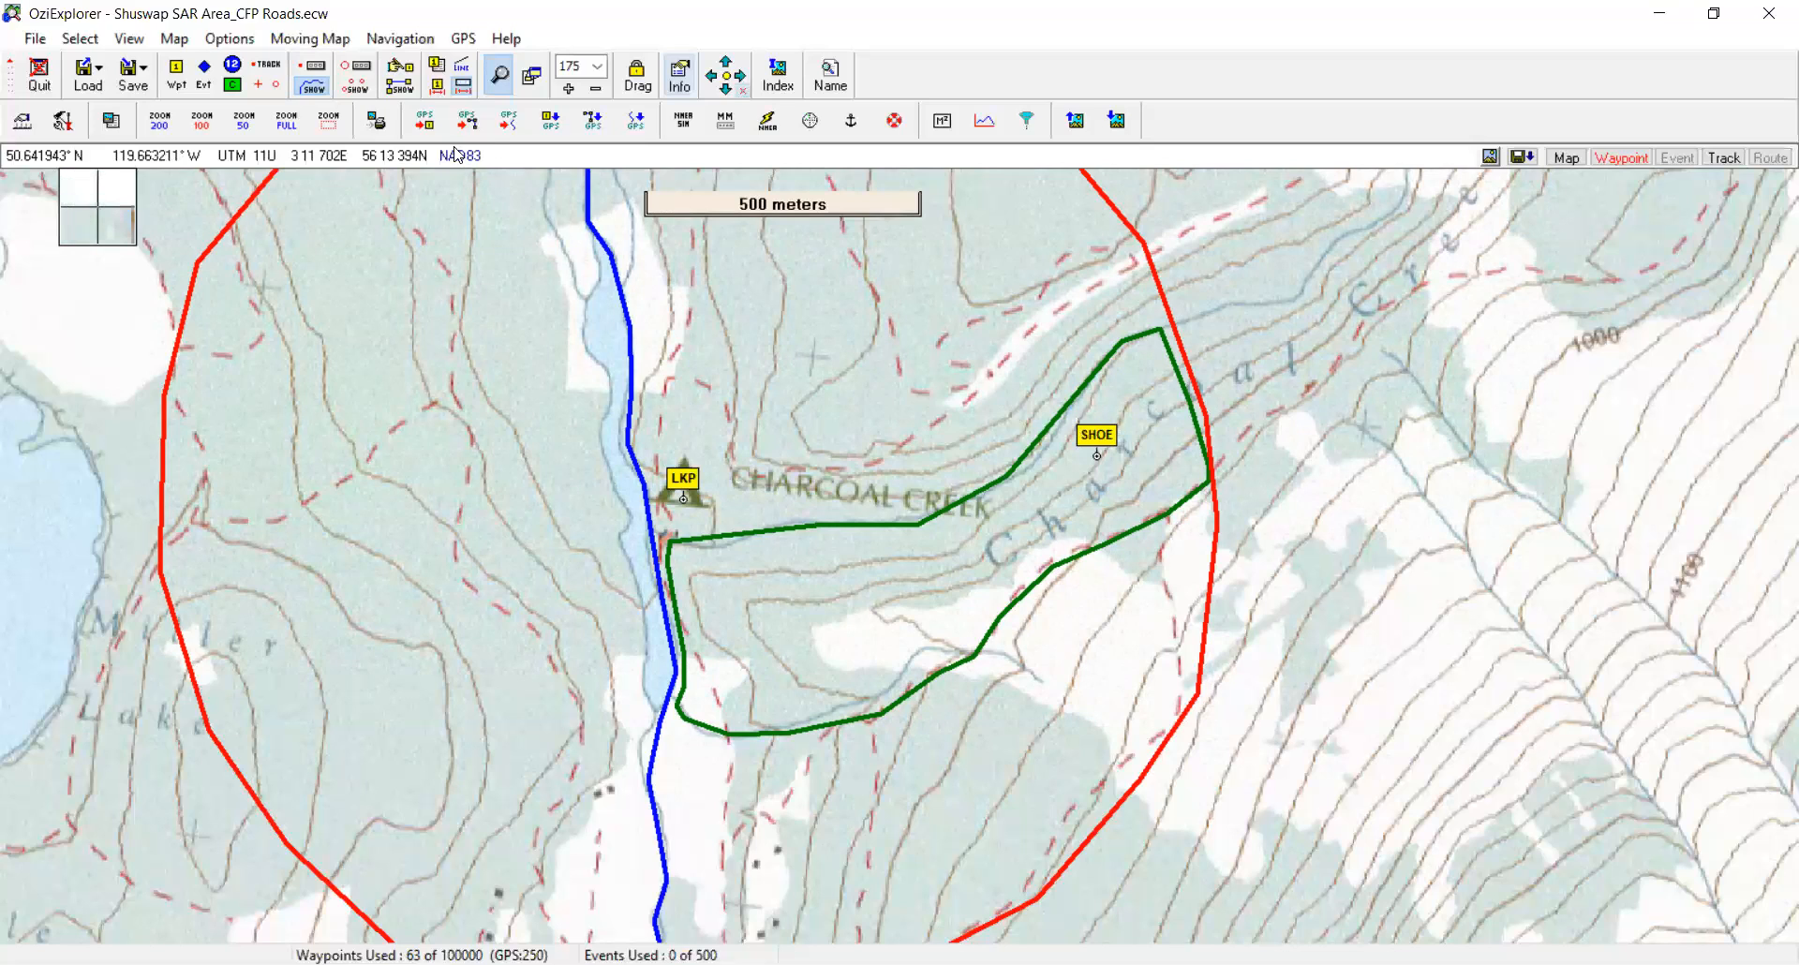
{"action": "left_click", "coordinate": [438, 70]}
{"action": "mouse_move", "coordinate": [1712, 355]}
{"action": "left_mouse_down"}
{"action": "mouse_move", "coordinate": [1712, 514]}
{"action": "mouse_move", "coordinate": [1709, 355]}
{"action": "mouse_move", "coordinate": [1712, 380]}
{"action": "left_mouse_up"}
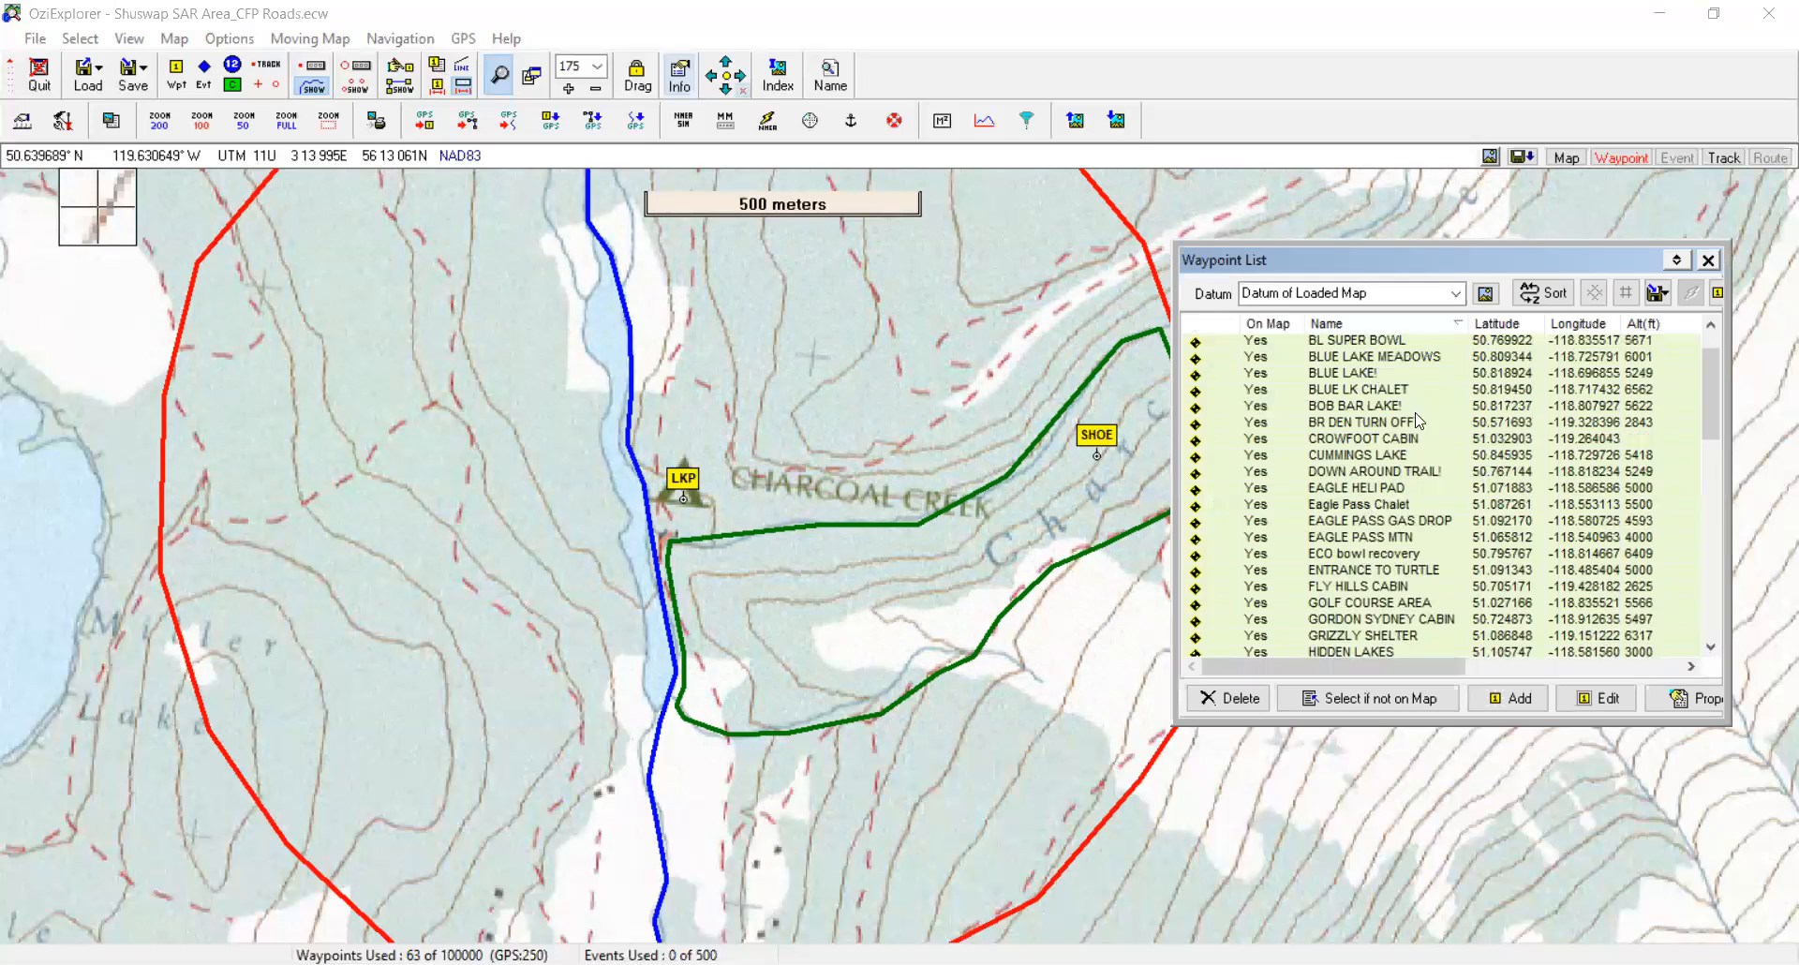
{"action": "left_click_drag", "start_coordinate": [1709, 393], "coordinate": [1719, 619]}
{"action": "left_click", "coordinate": [1297, 624]}
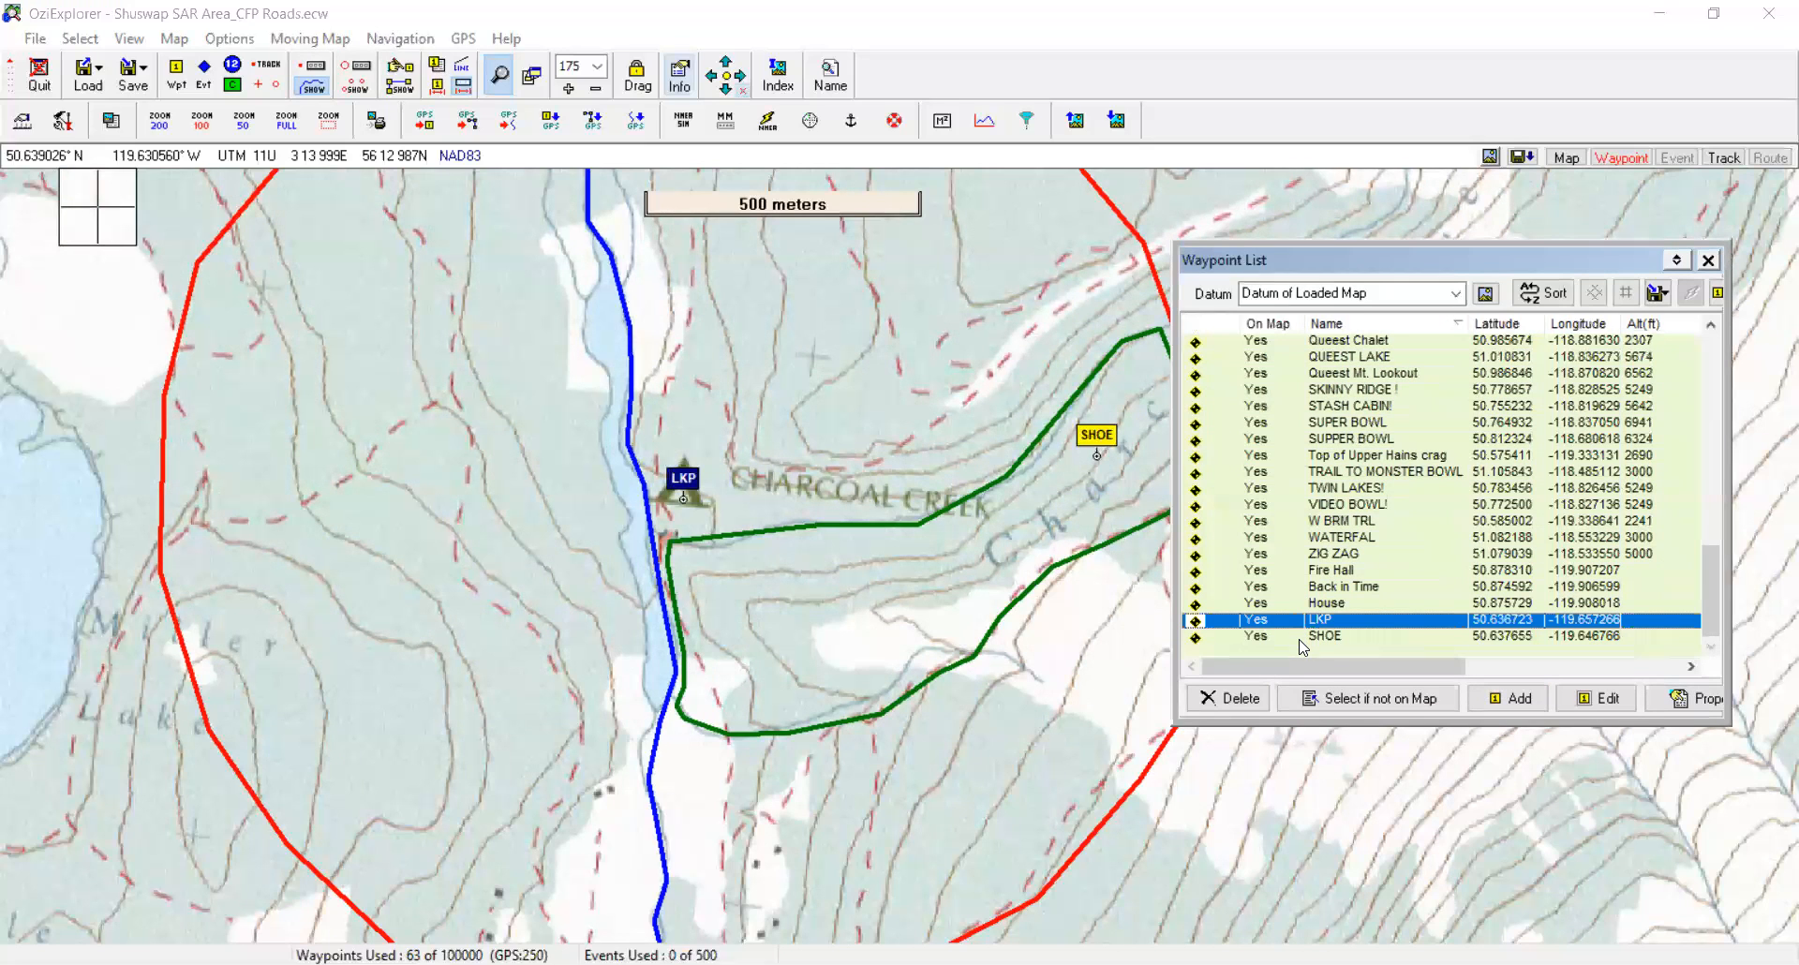
{"action": "left_click", "coordinate": [1317, 637], "text": "shift"}
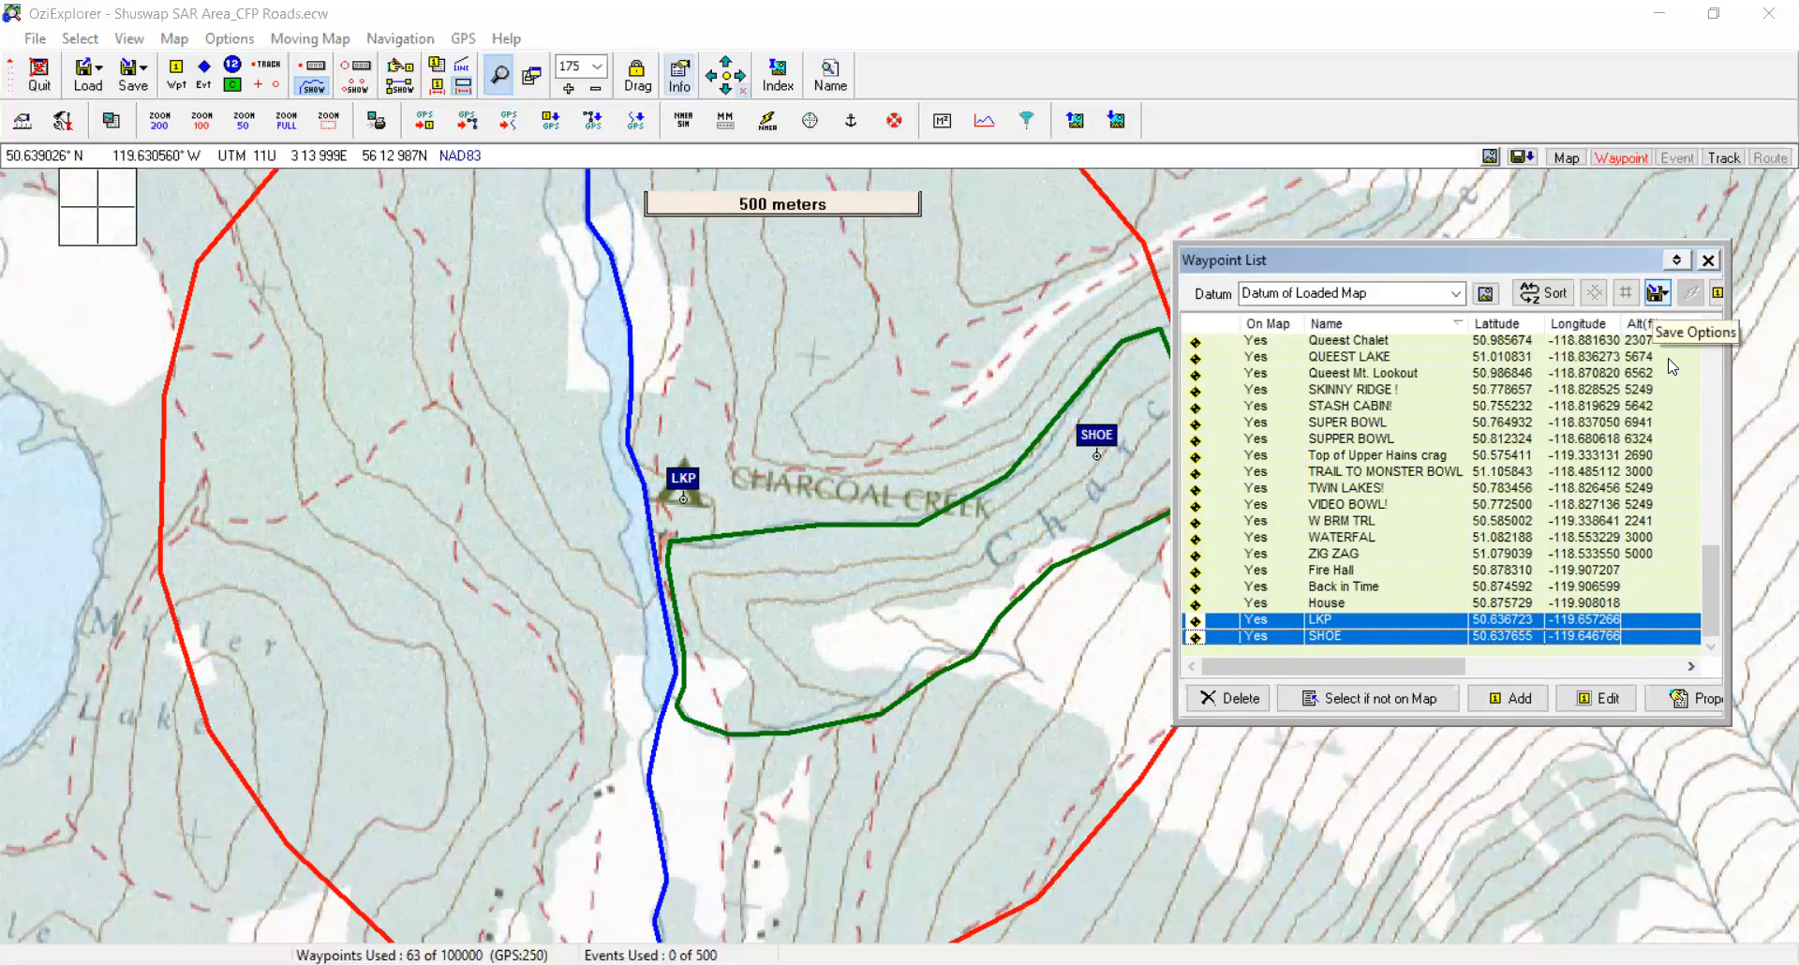
Start saving the selected waypoints to a new file and browse to the folder Documents > Task Documents > 2020 > 210564
{"action": "left_click", "coordinate": [1656, 293]}
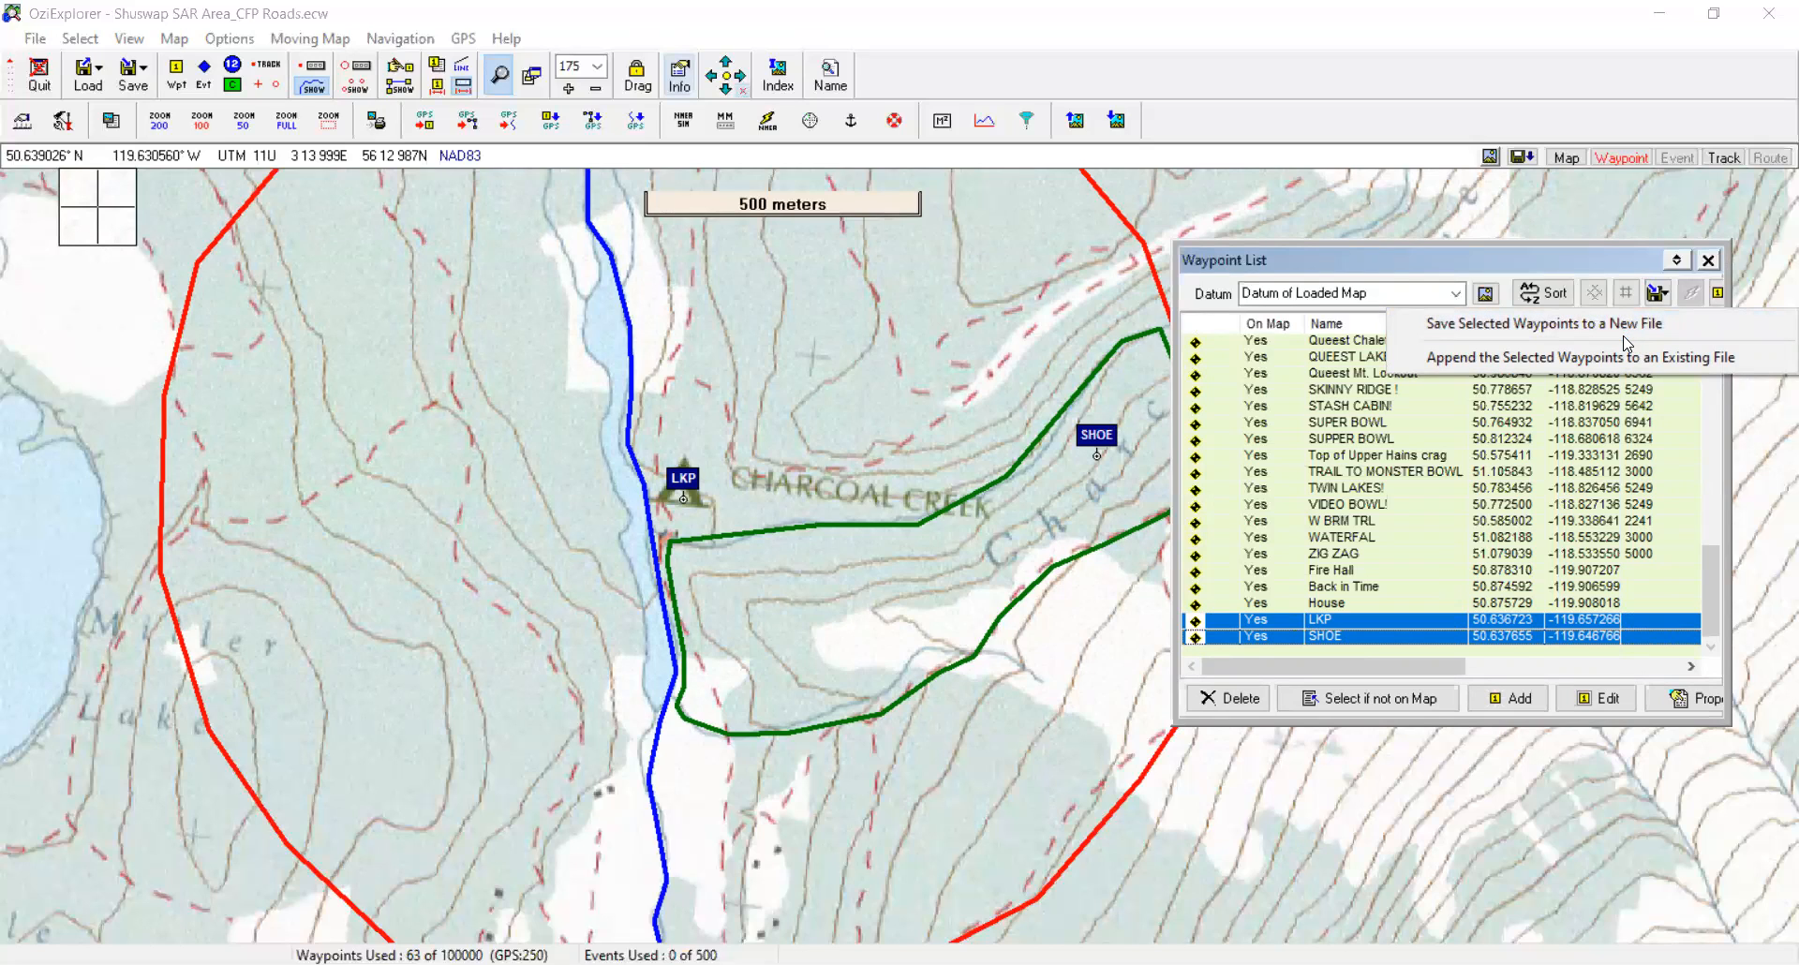
{"action": "left_click", "coordinate": [1514, 325]}
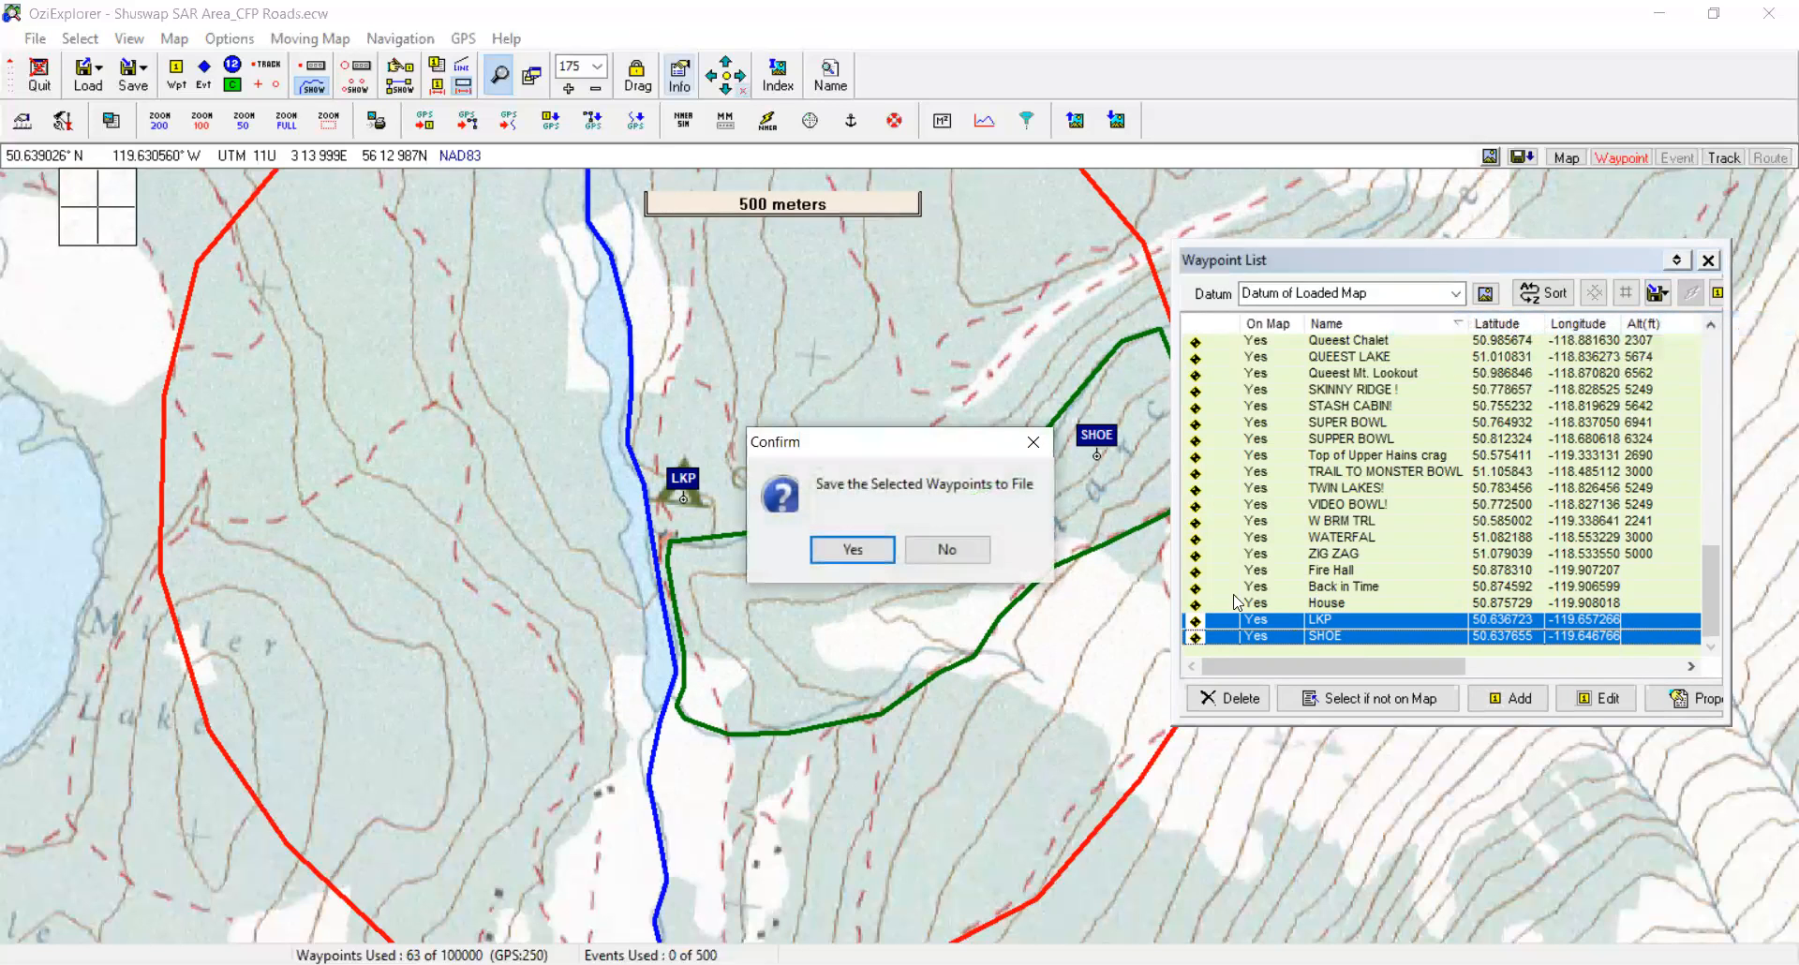
{"action": "left_click", "coordinate": [851, 551]}
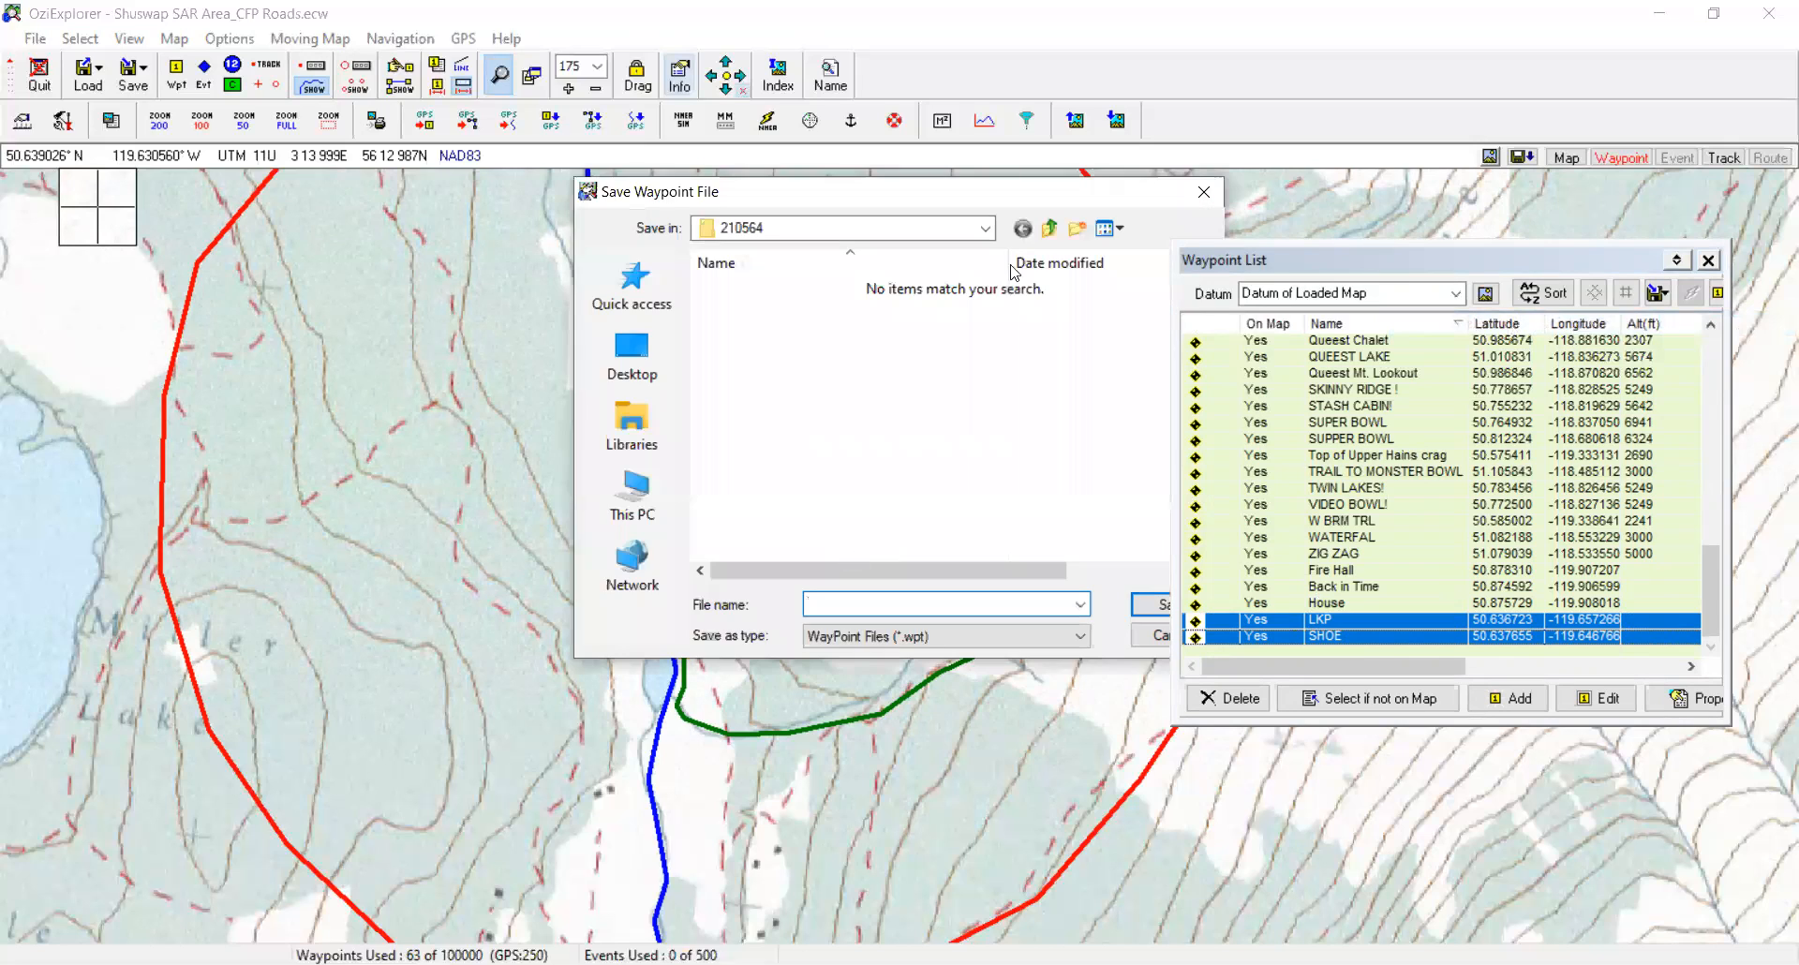
{"action": "left_click", "coordinate": [985, 227]}
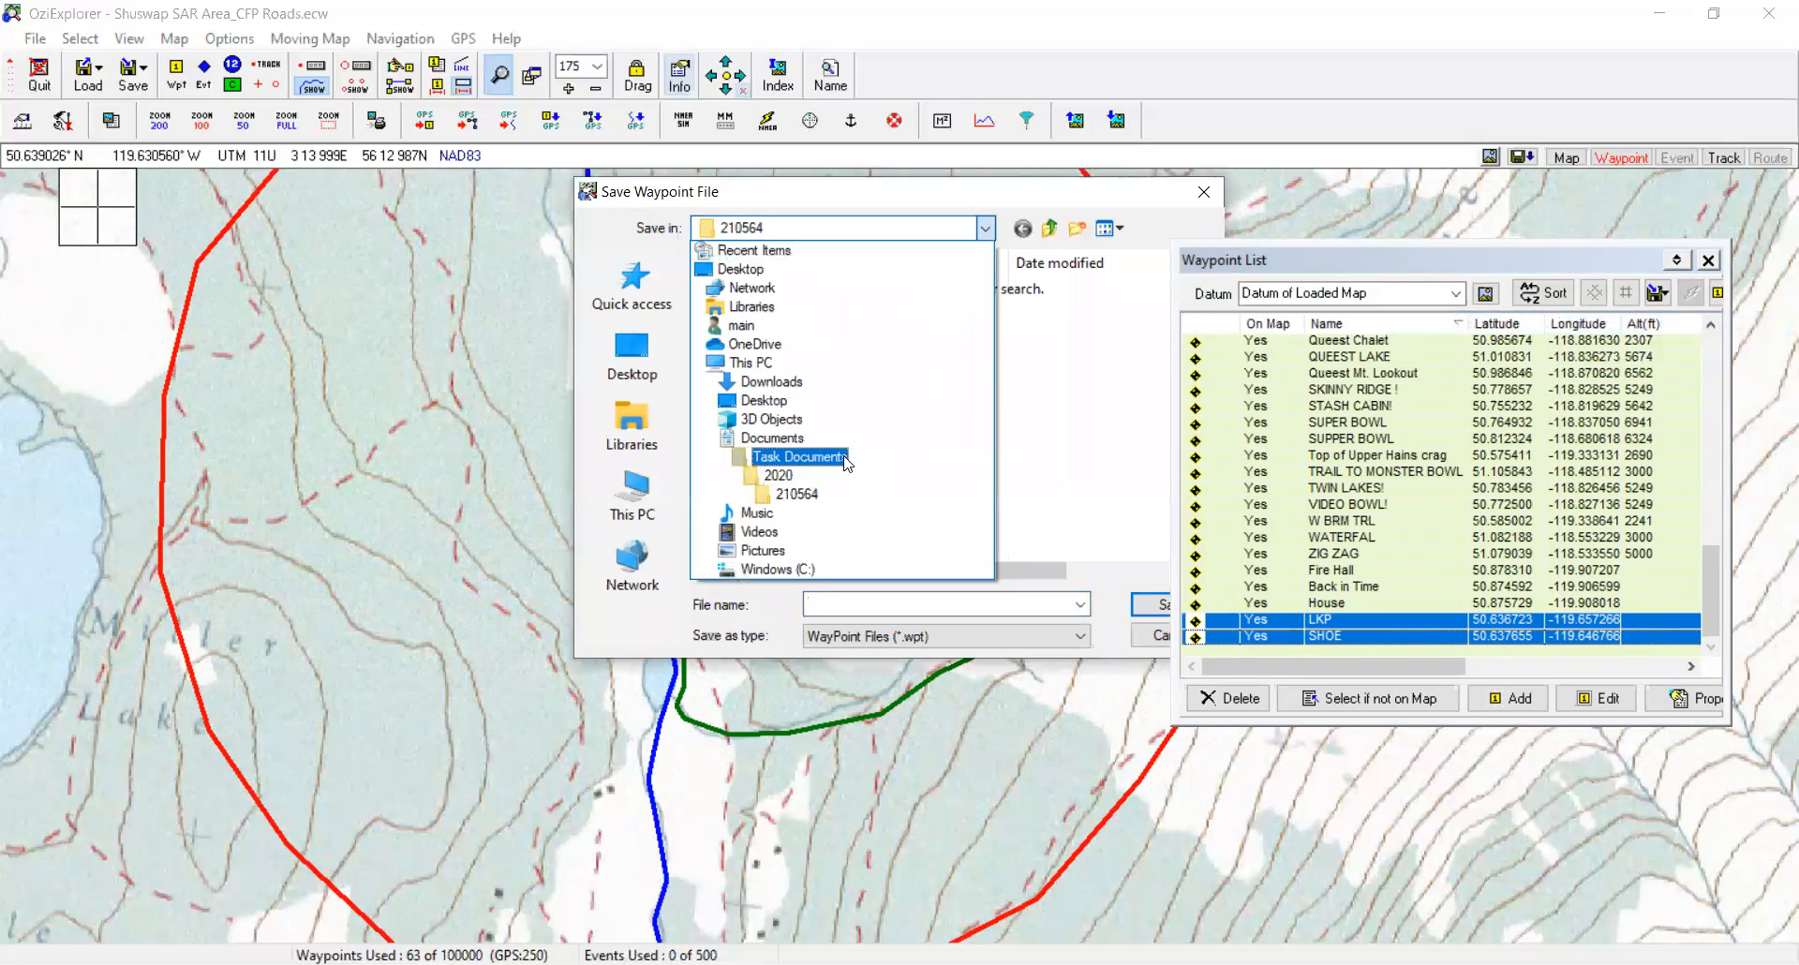
{"action": "left_click", "coordinate": [817, 440]}
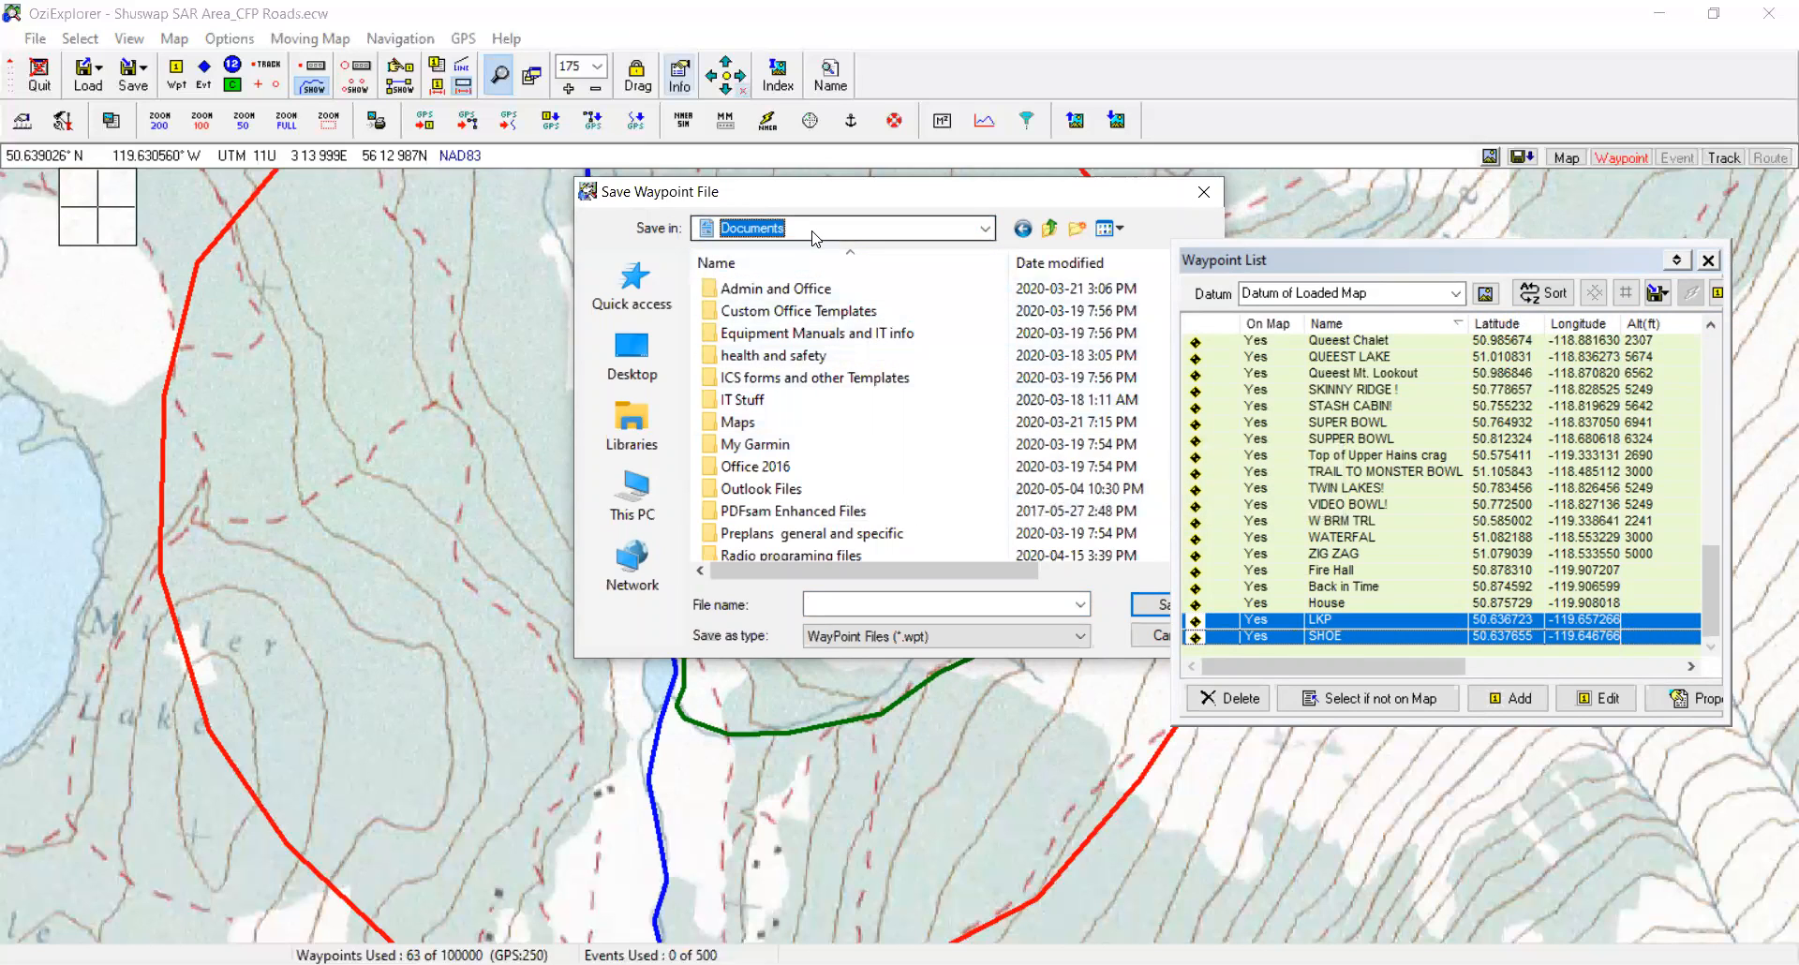
{"action": "scroll", "coordinate": [792, 412], "scroll_direction": "down", "scroll_amount": 3}
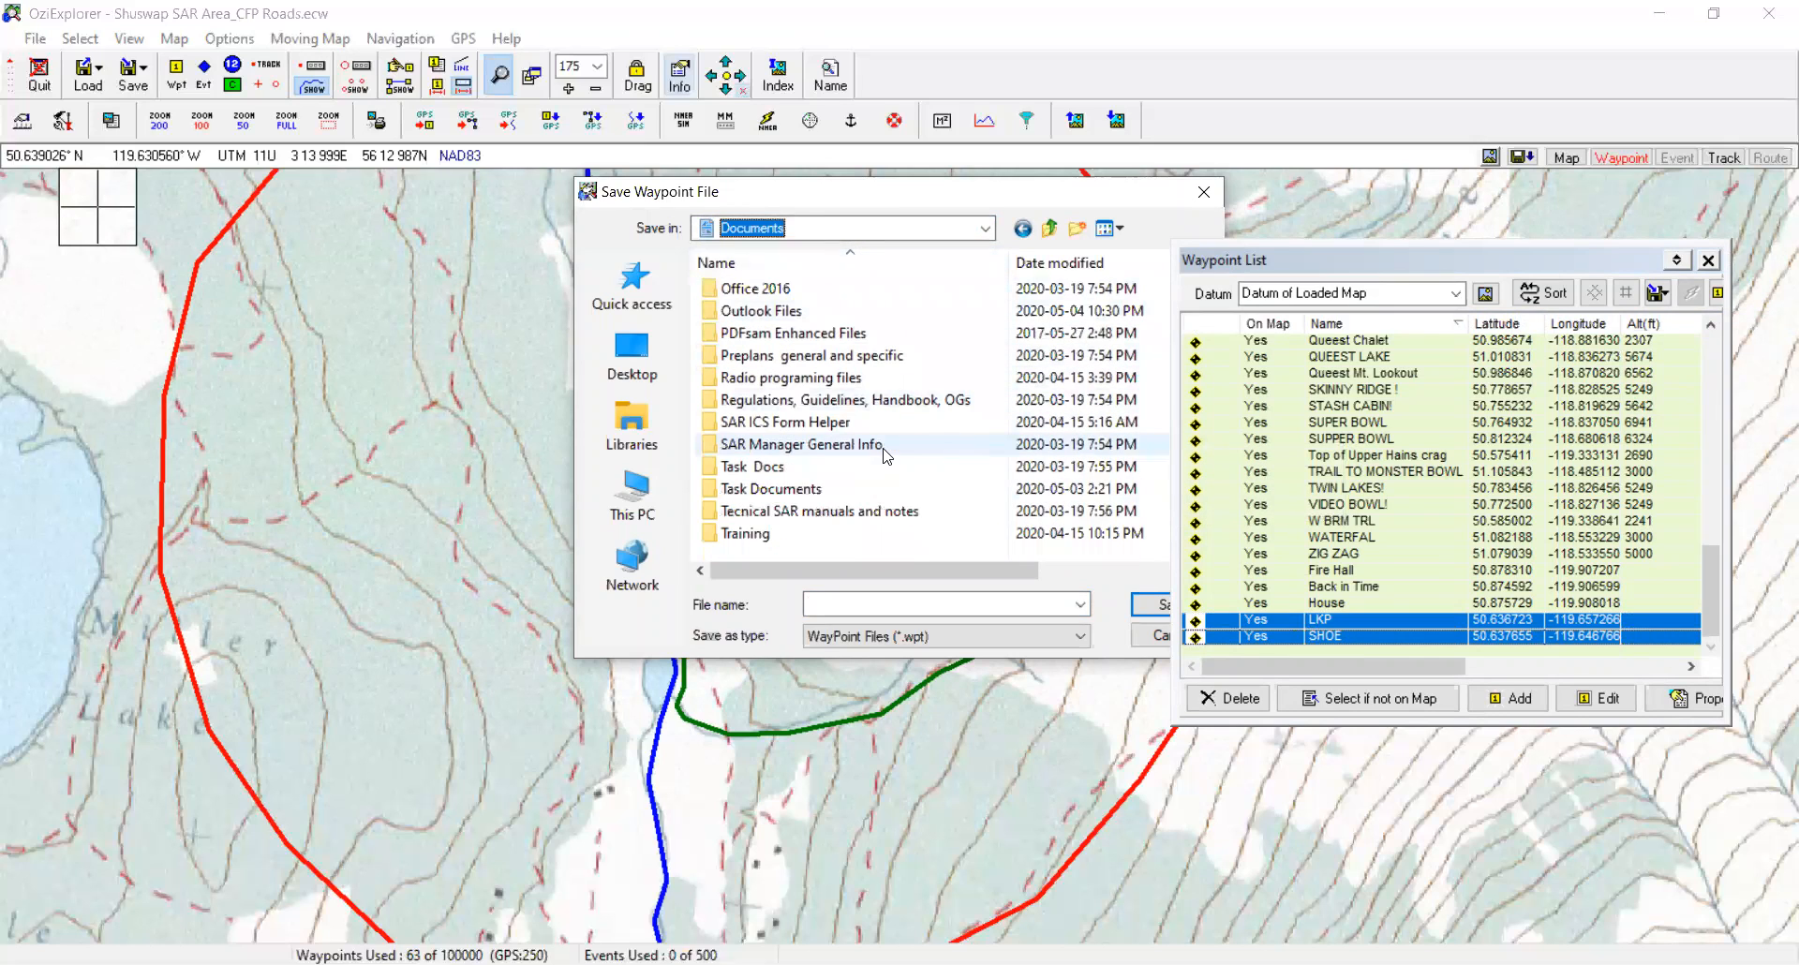
{"action": "left_click", "coordinate": [798, 498]}
{"action": "double_click", "coordinate": [797, 497]}
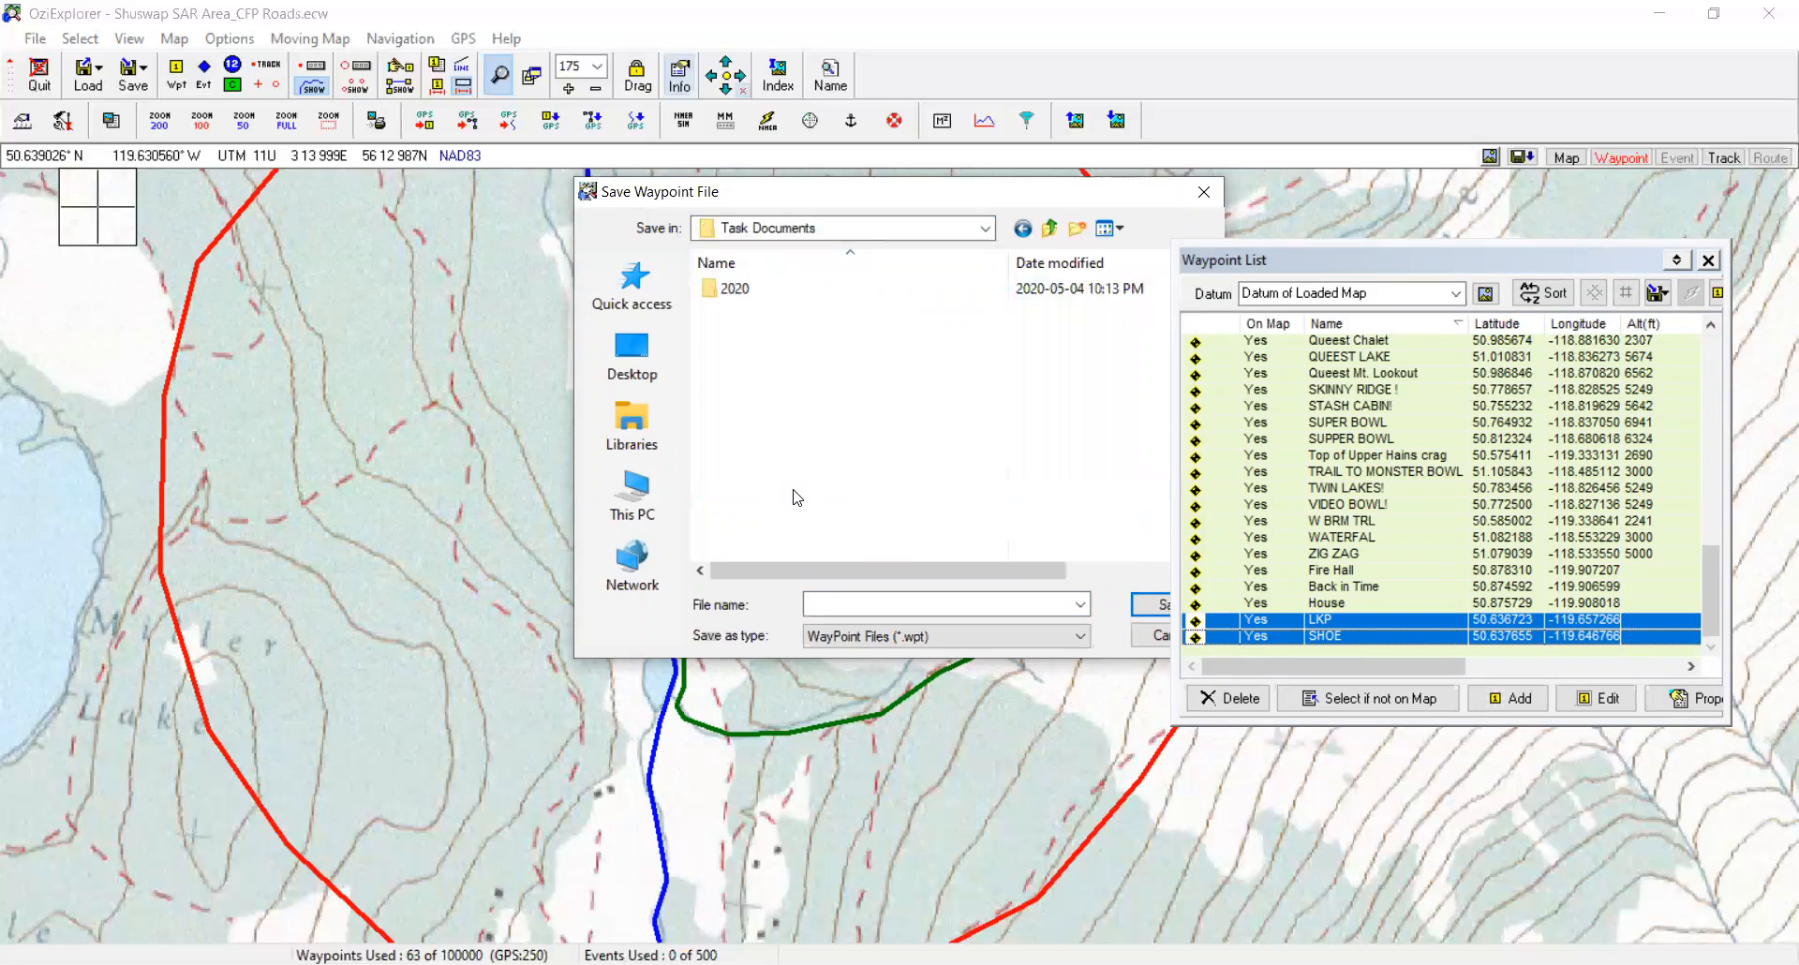
{"action": "left_click", "coordinate": [733, 295]}
{"action": "double_click", "coordinate": [734, 291]}
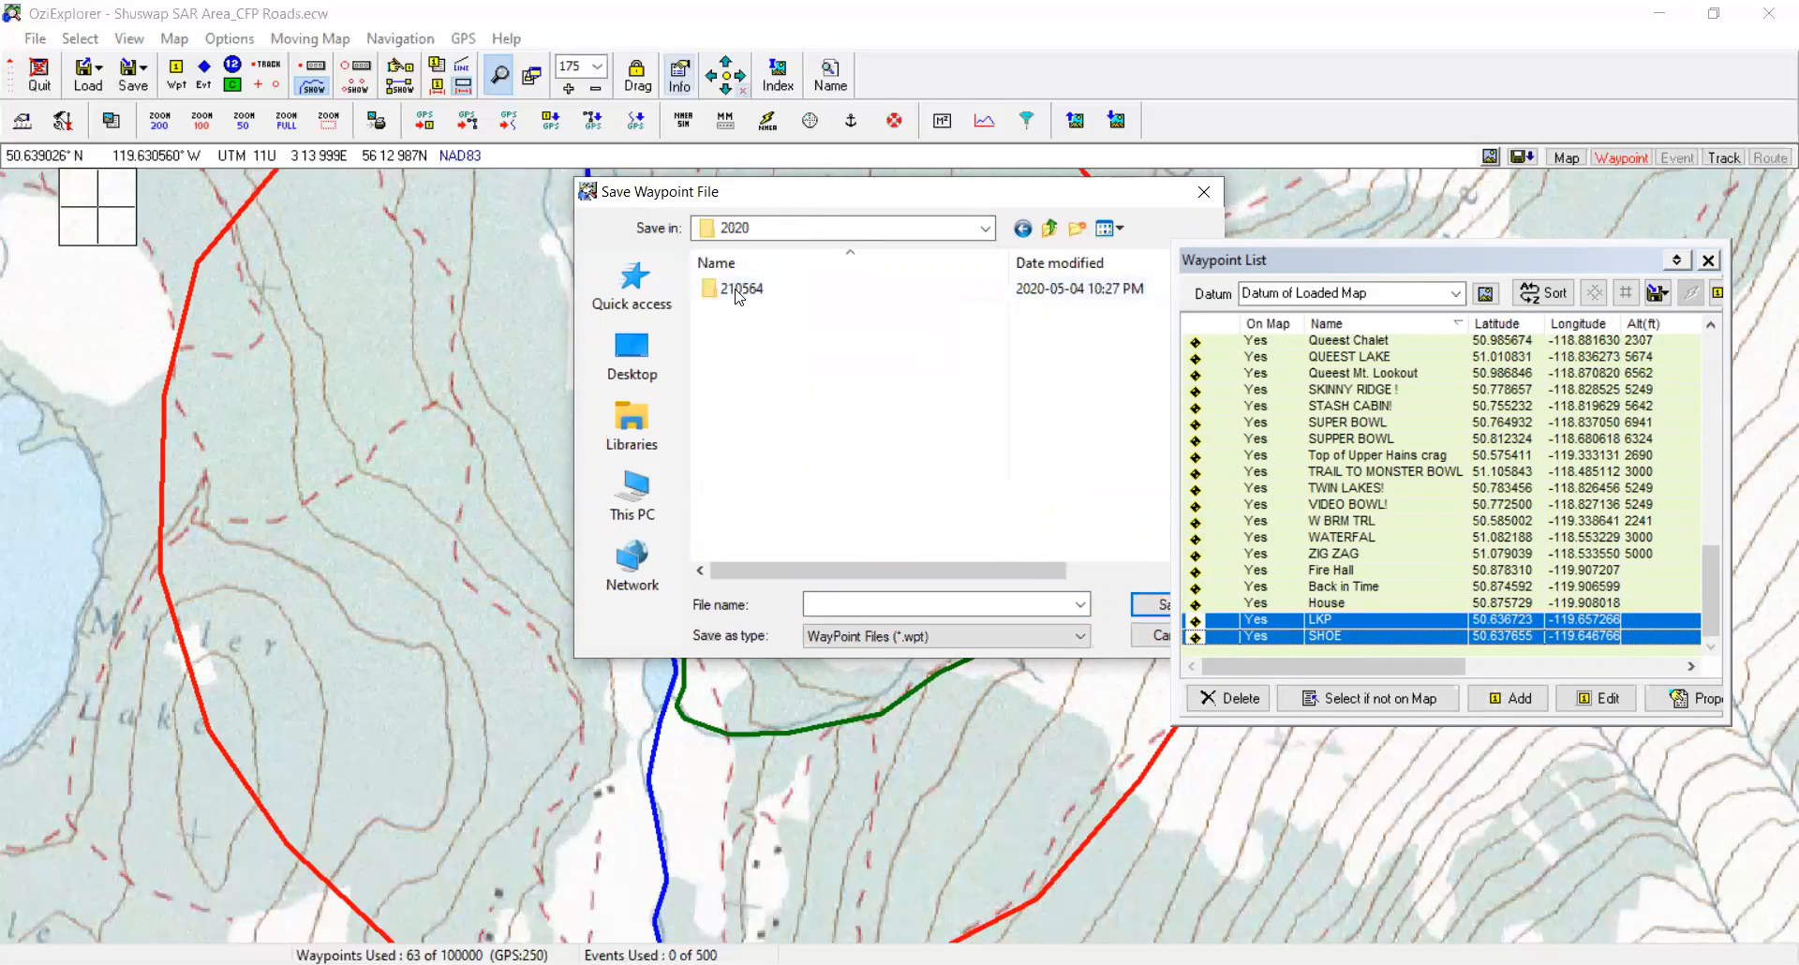
{"action": "double_click", "coordinate": [750, 294]}
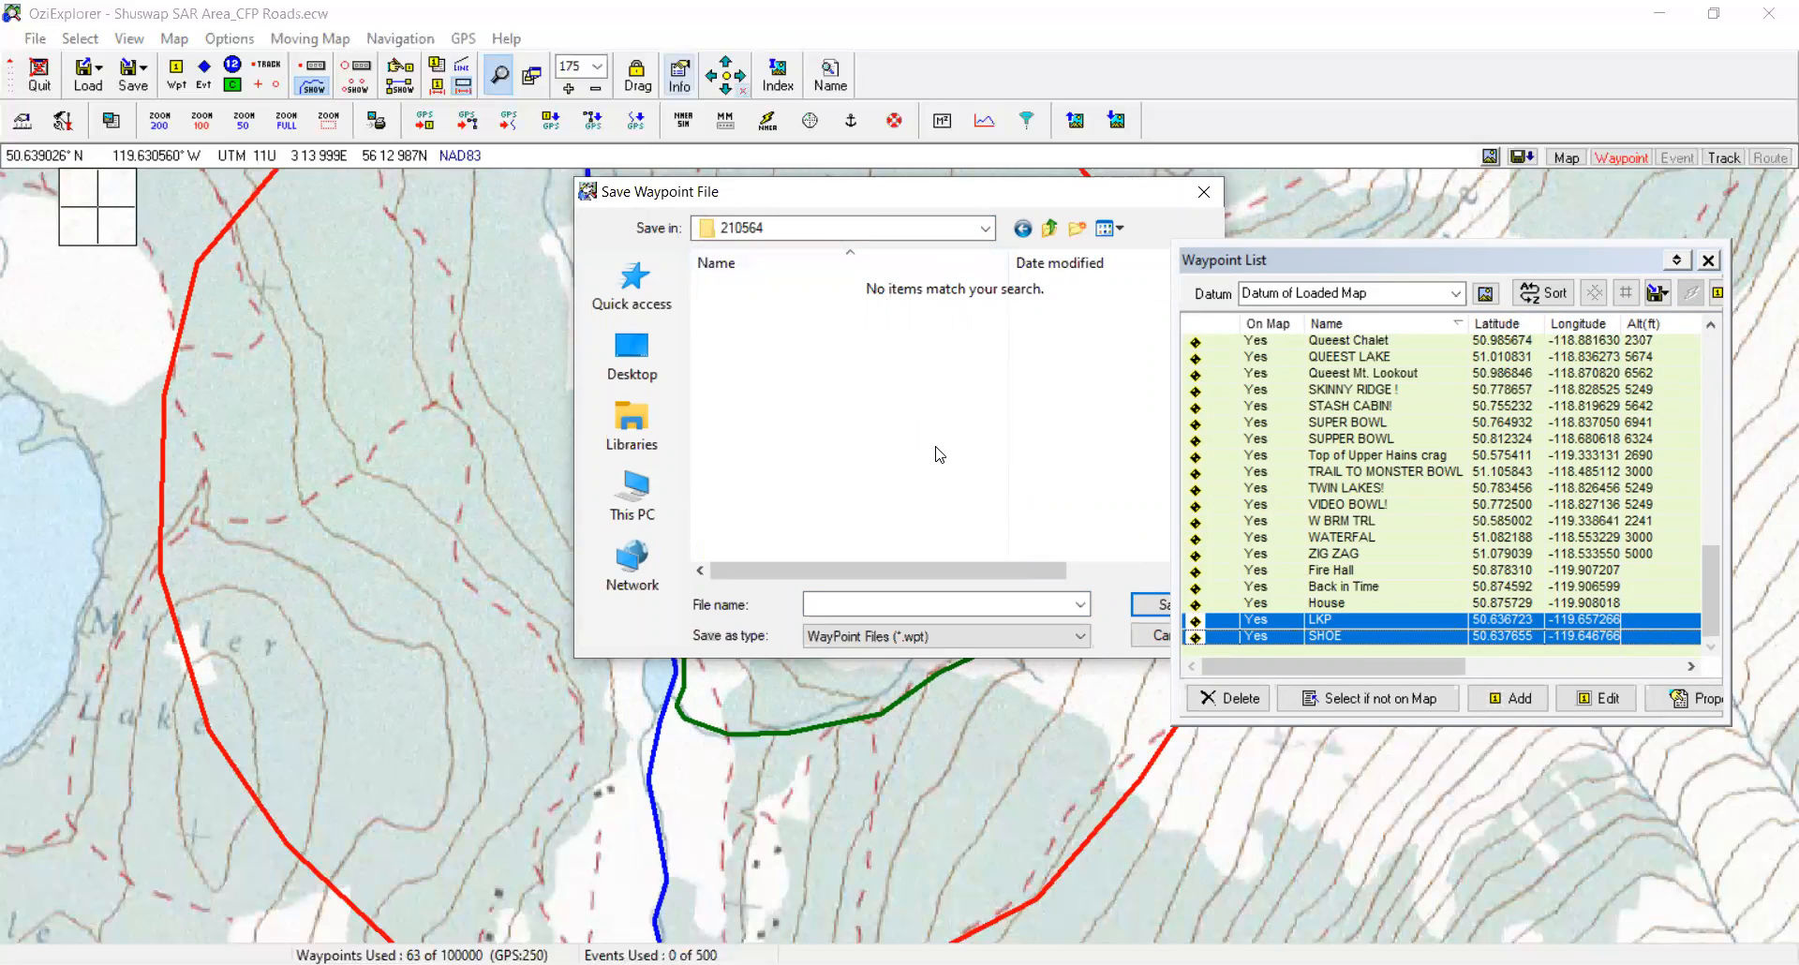
Name the new waypoint file WAYPOINTS and save it
{"action": "left_click", "coordinate": [962, 609]}
{"action": "type", "text": "WAYPOINTS"}
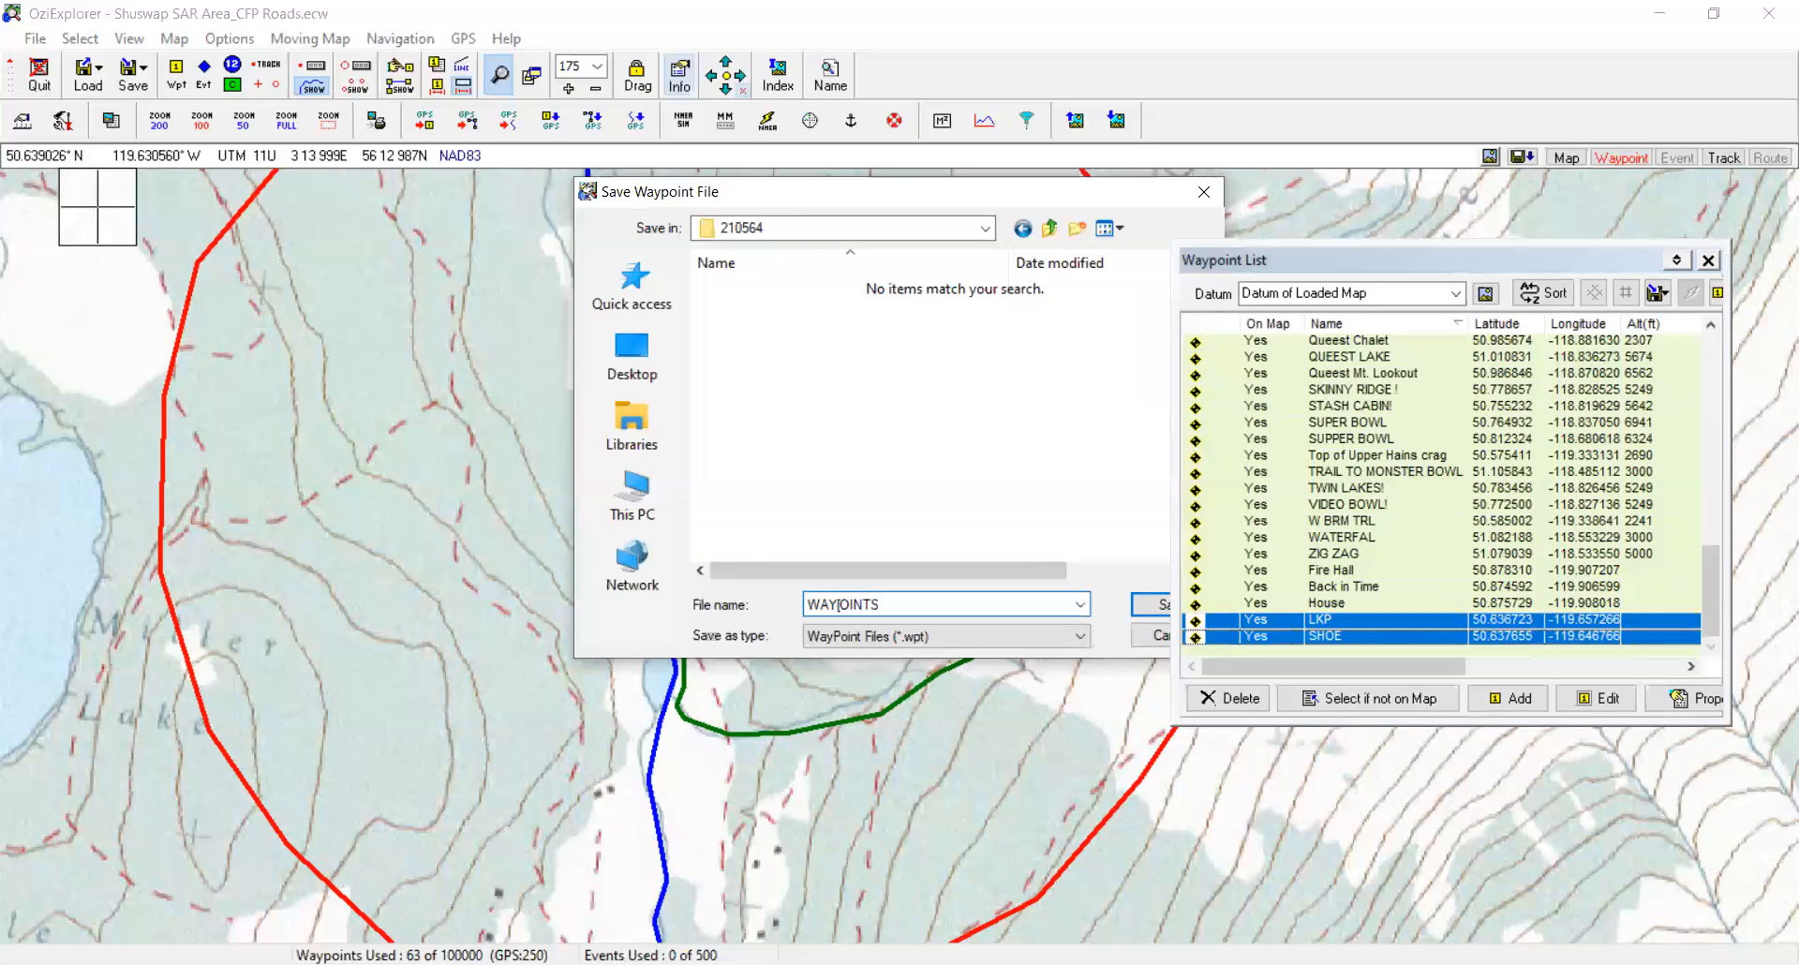
{"action": "key", "text": "Return"}
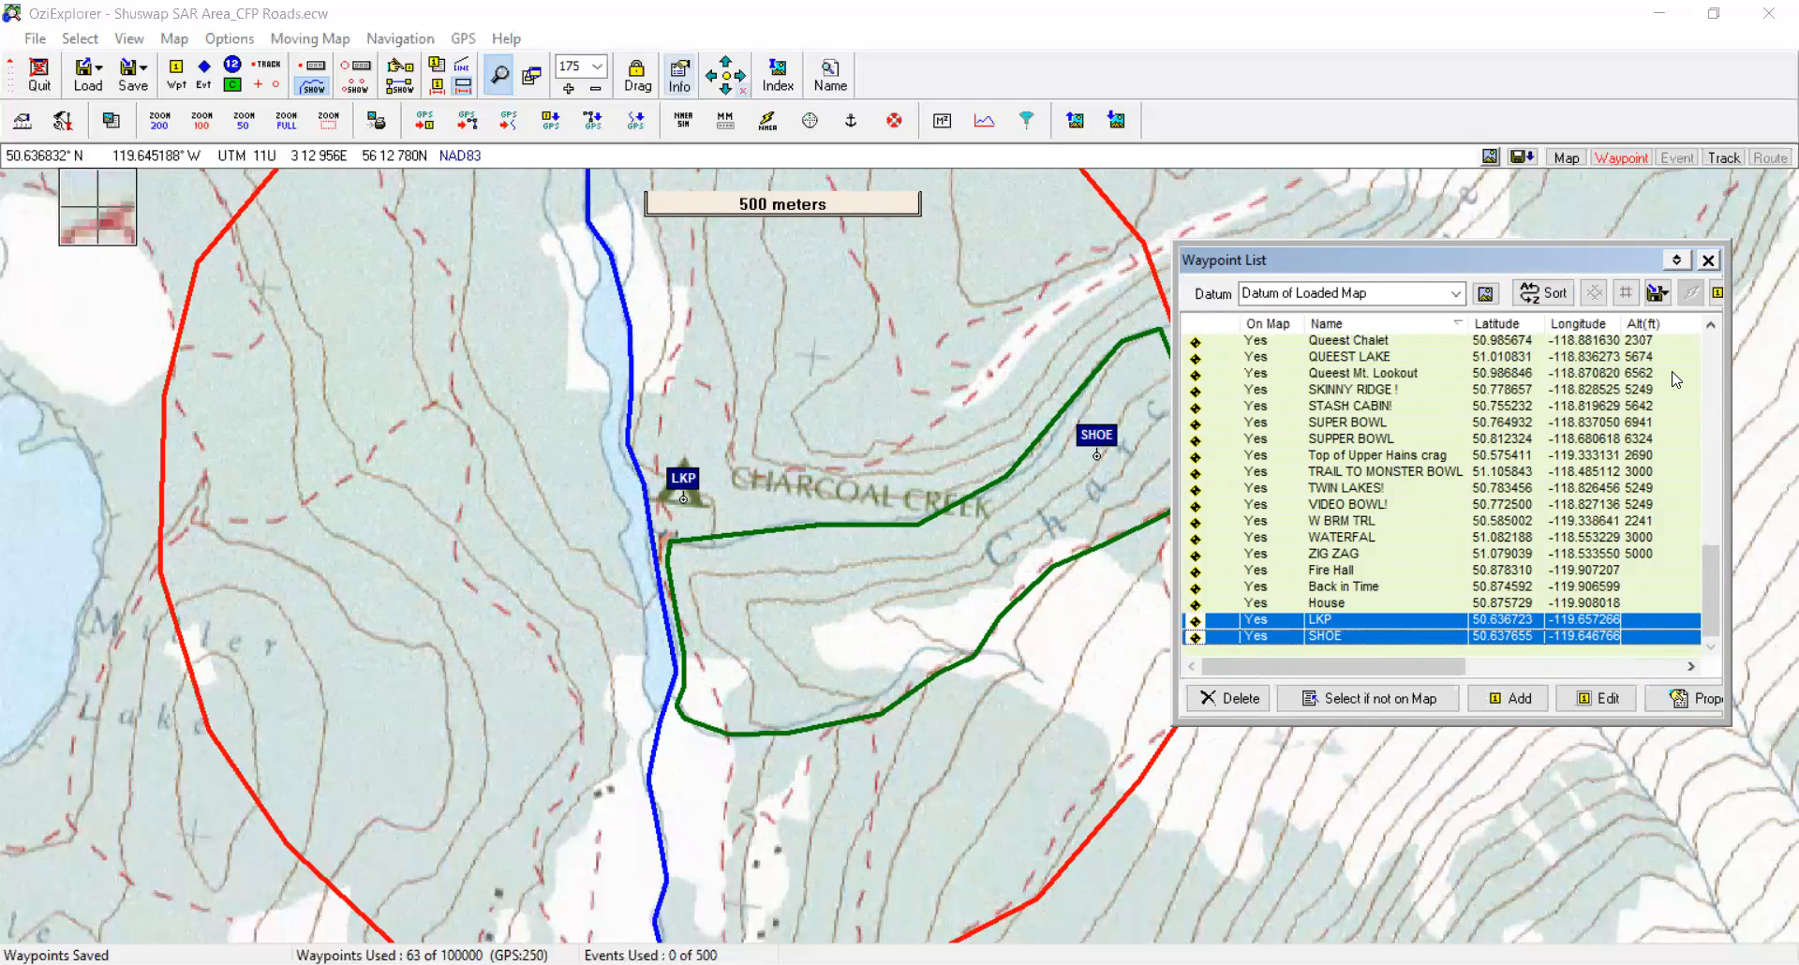
Place a new waypoint on the blue line north of LKP, near the red circle's northern edge, and bring up its properties
{"action": "left_click", "coordinate": [178, 70]}
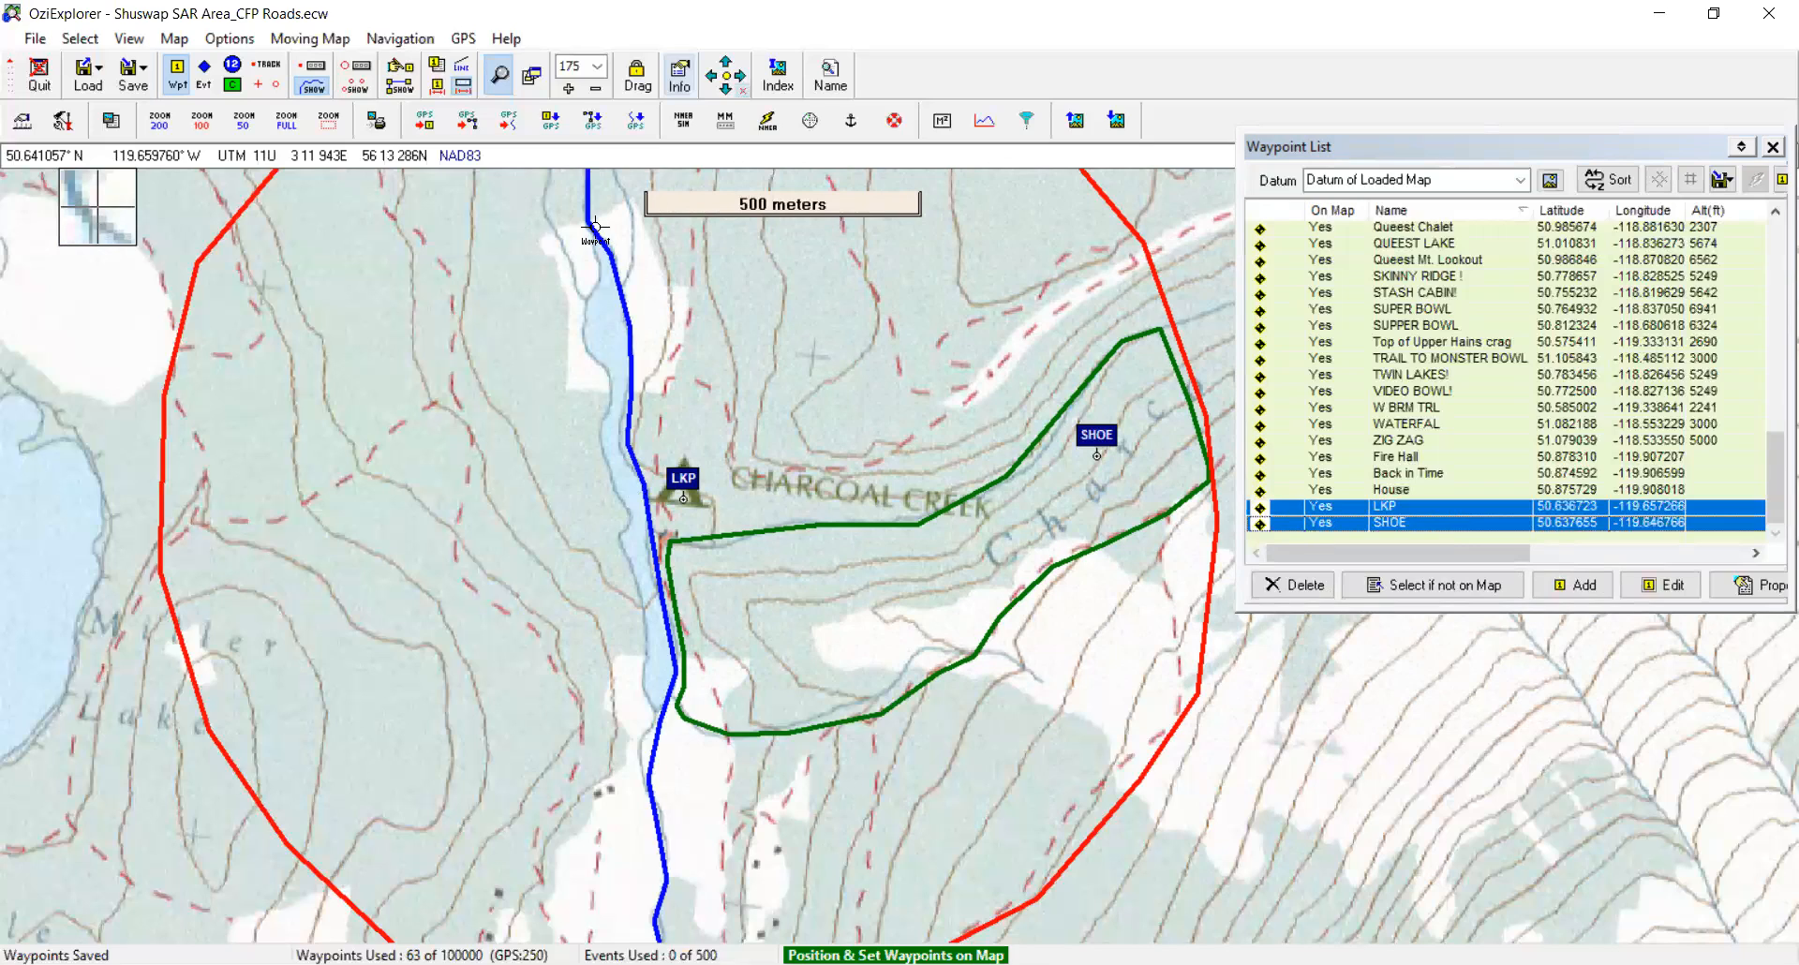
{"action": "left_click", "coordinate": [595, 225]}
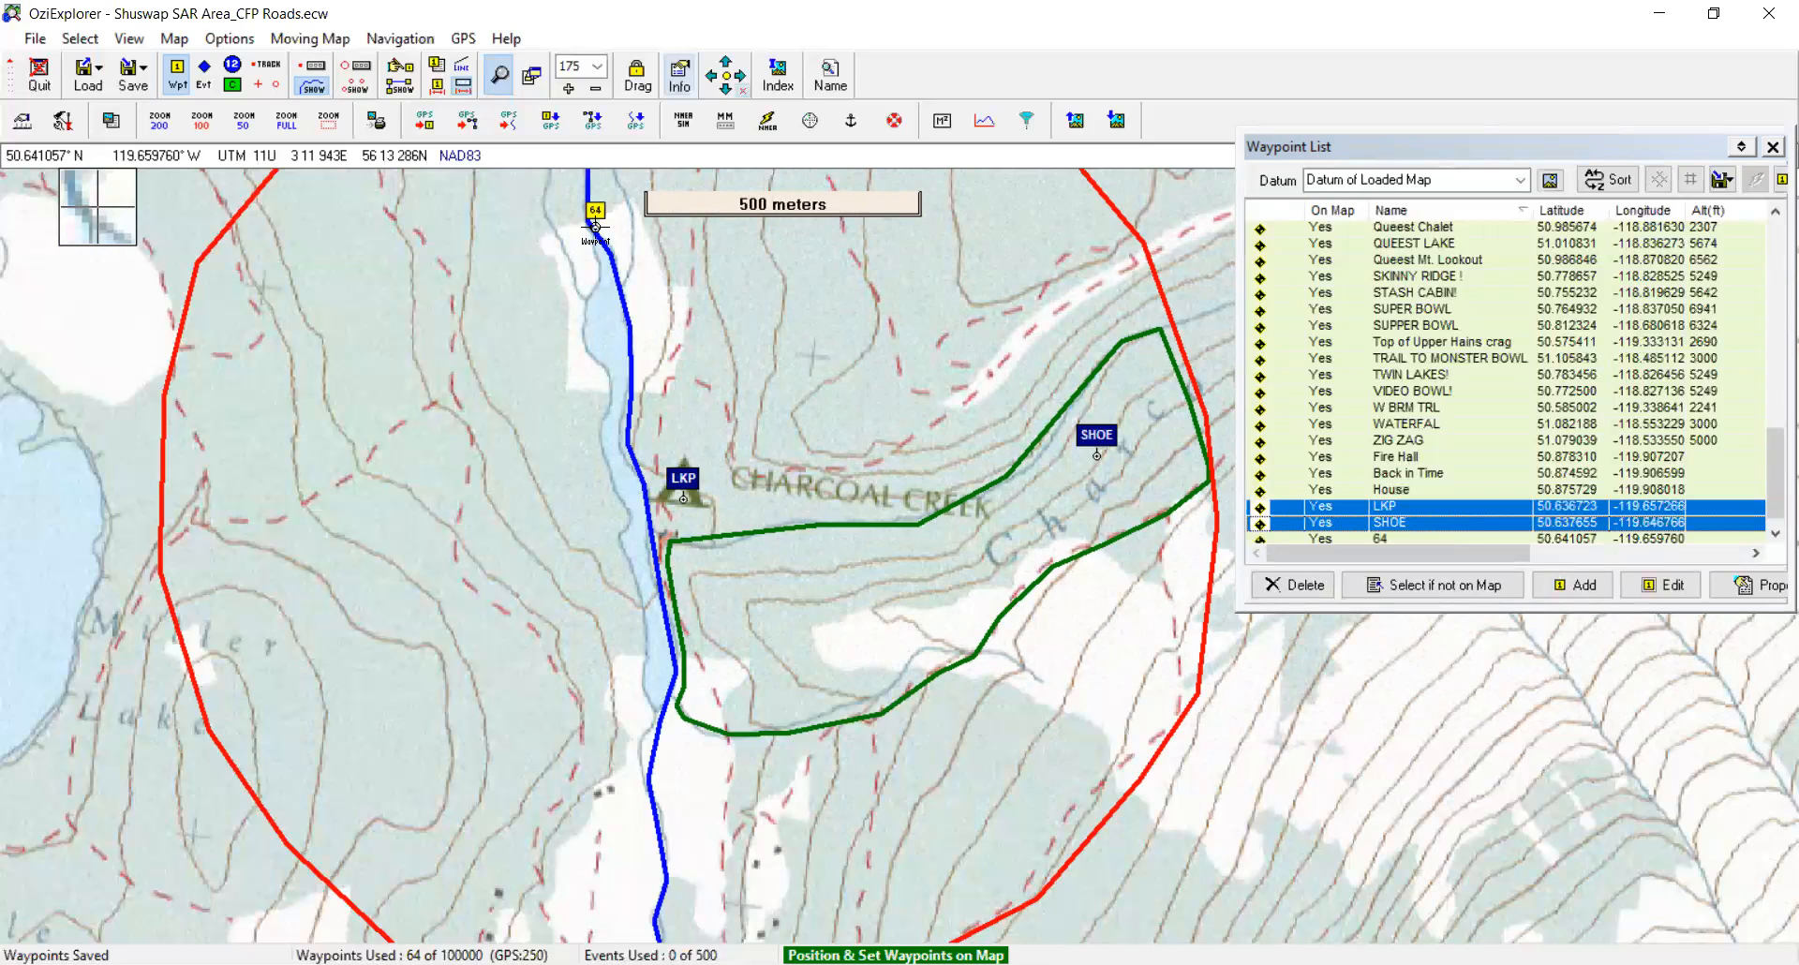
{"action": "mouse_move", "coordinate": [597, 238]}
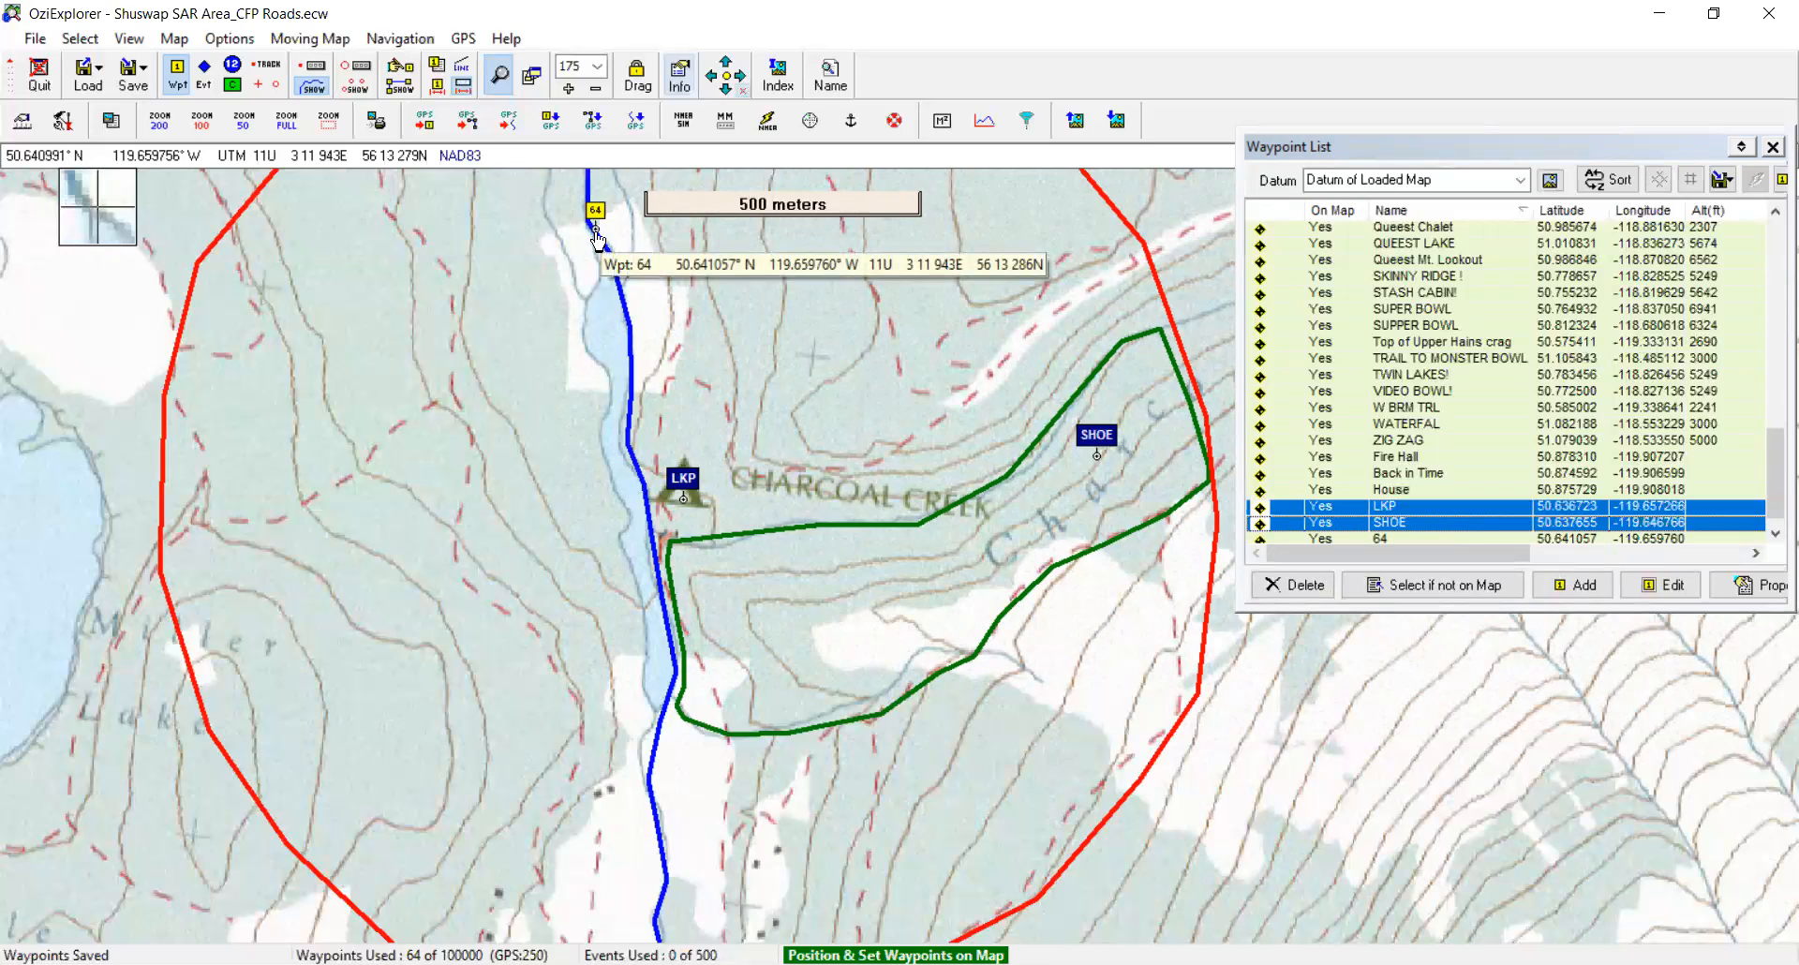
{"action": "left_click", "coordinate": [180, 81]}
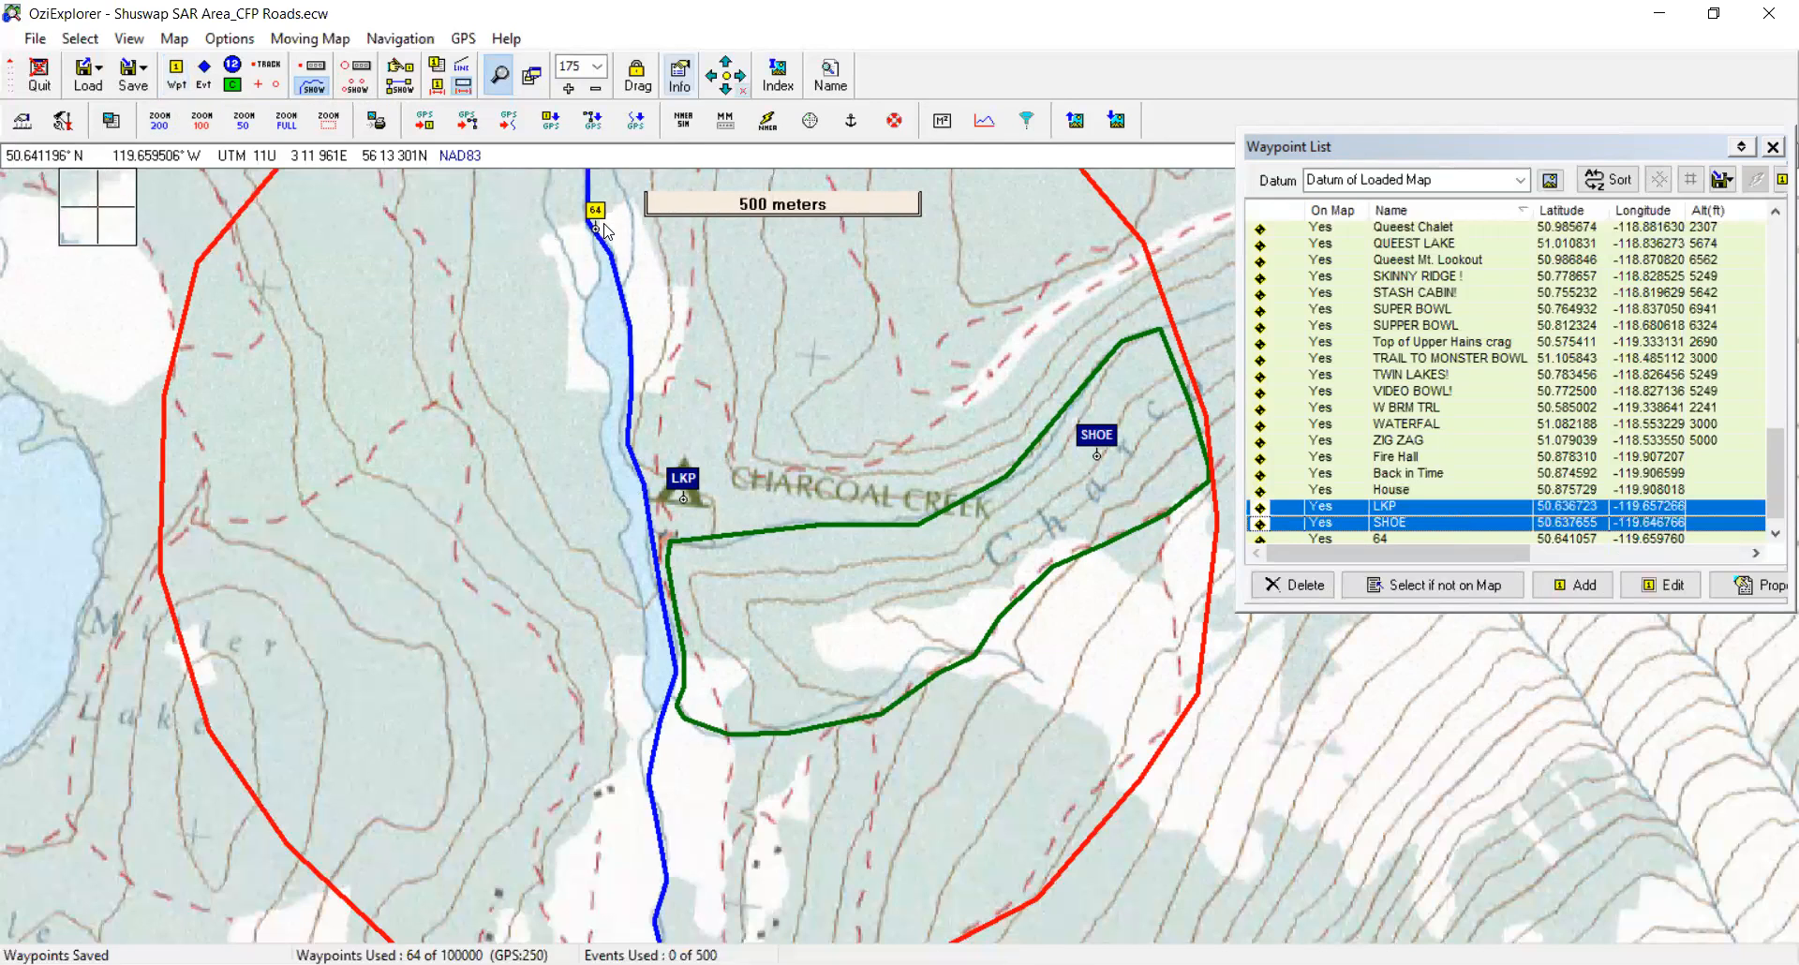
{"action": "mouse_move", "coordinate": [596, 233]}
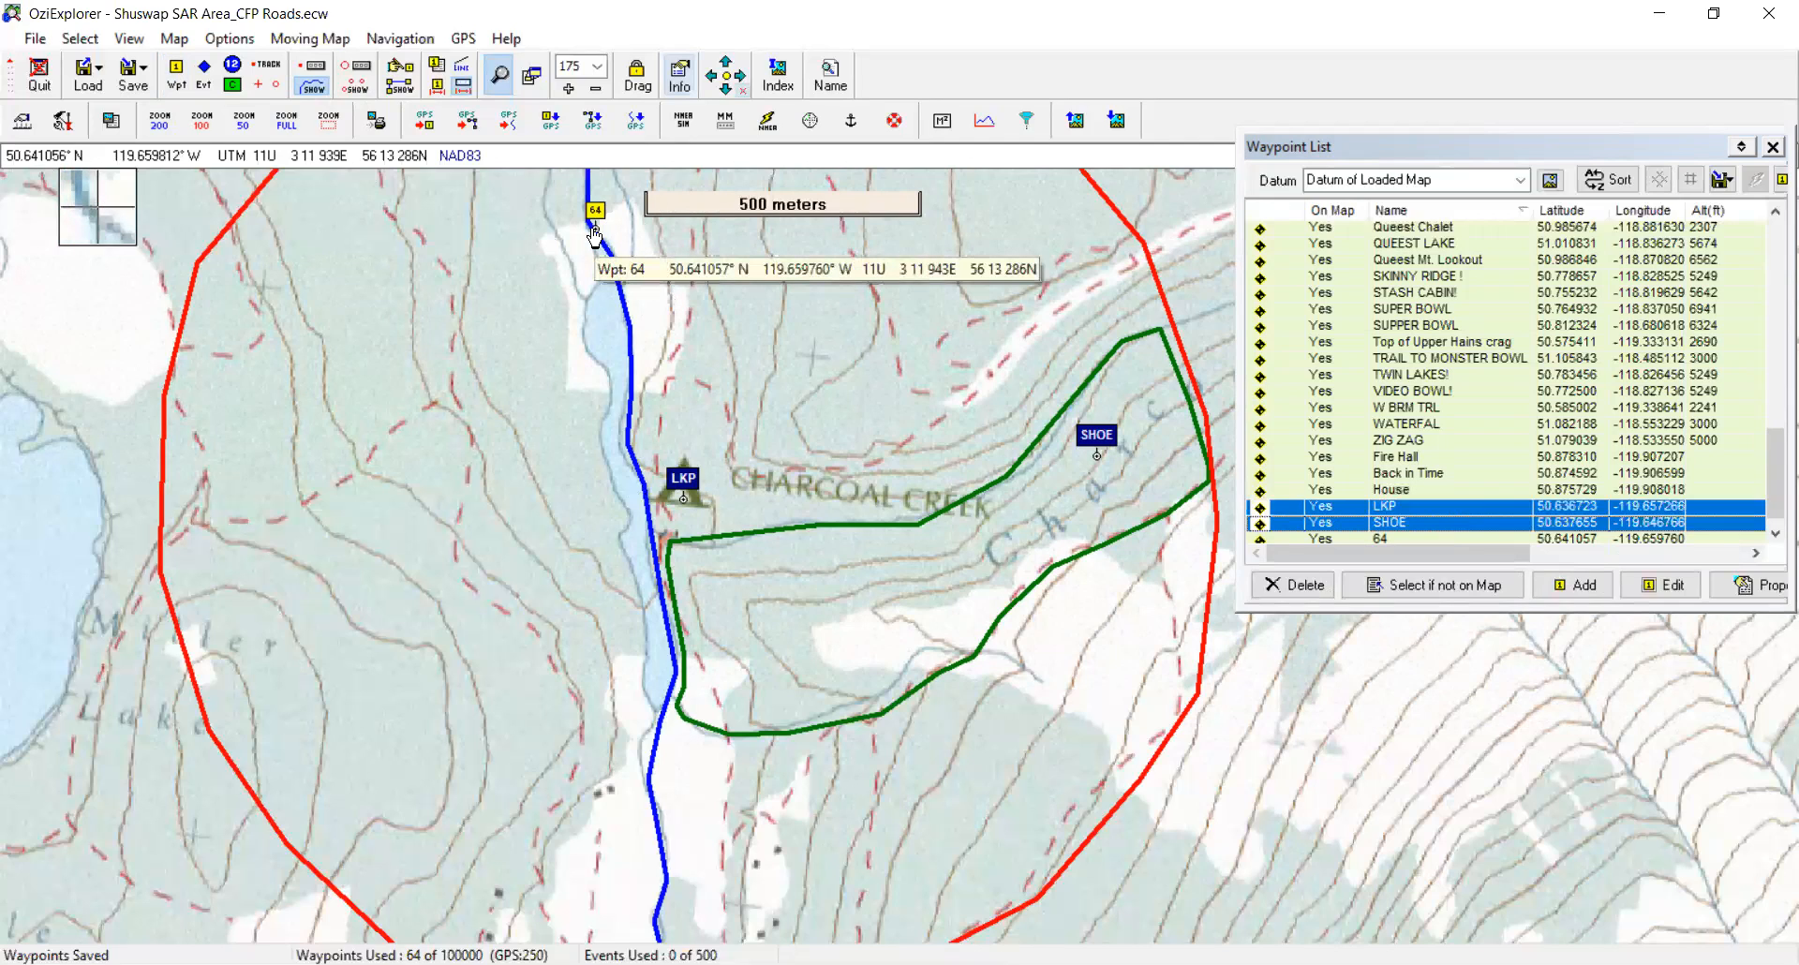
{"action": "left_click", "coordinate": [595, 234]}
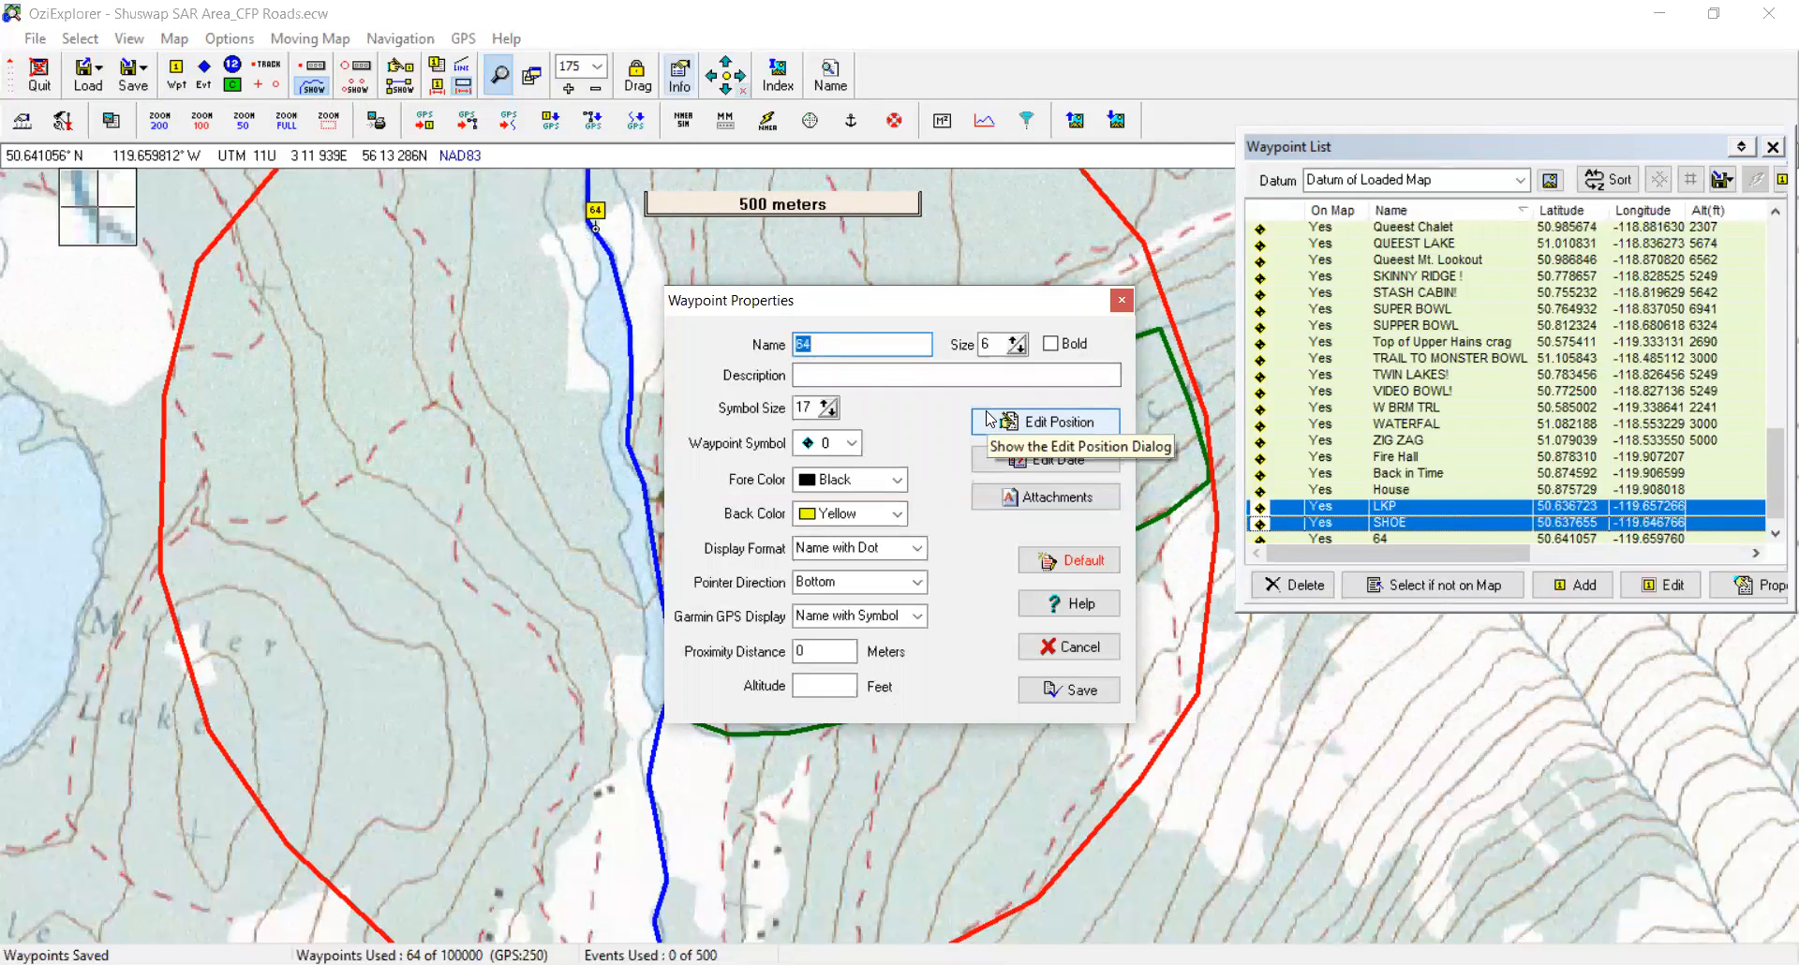
Name the new waypoint BACK PACK, make its text bold at size 8, keep its position, and save its properties
{"action": "type", "text": "BACK PACK"}
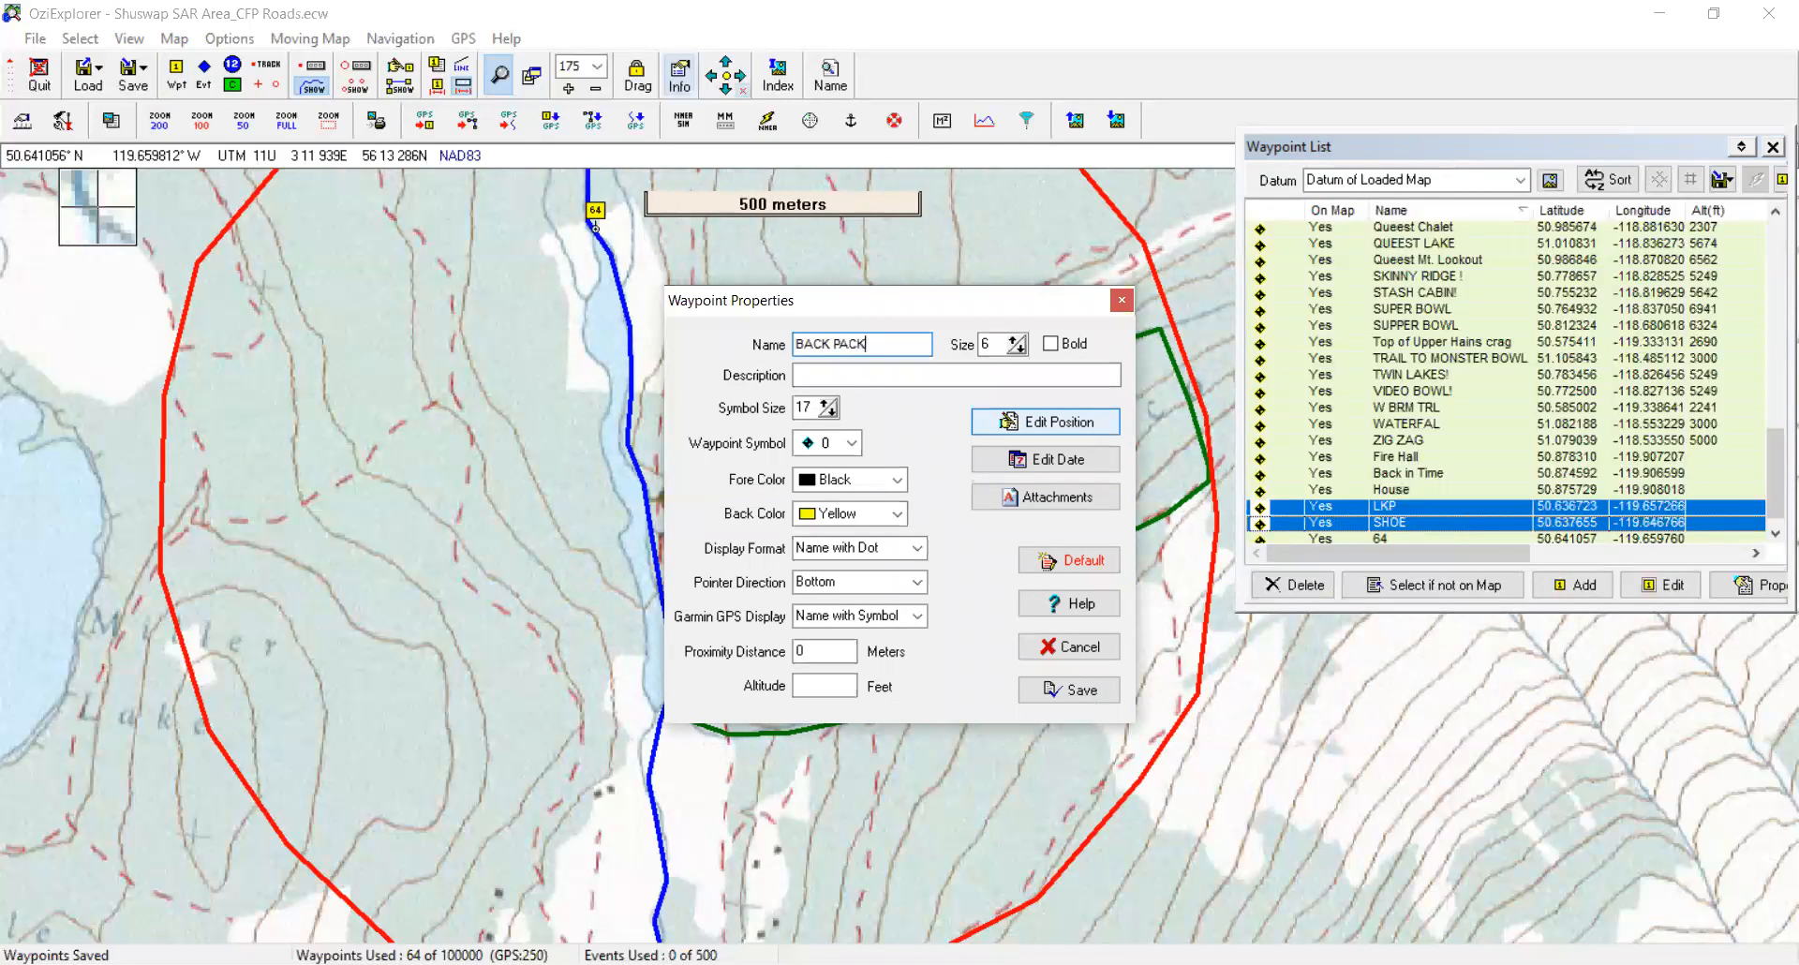
{"action": "left_click", "coordinate": [1018, 341]}
{"action": "left_click", "coordinate": [1018, 341]}
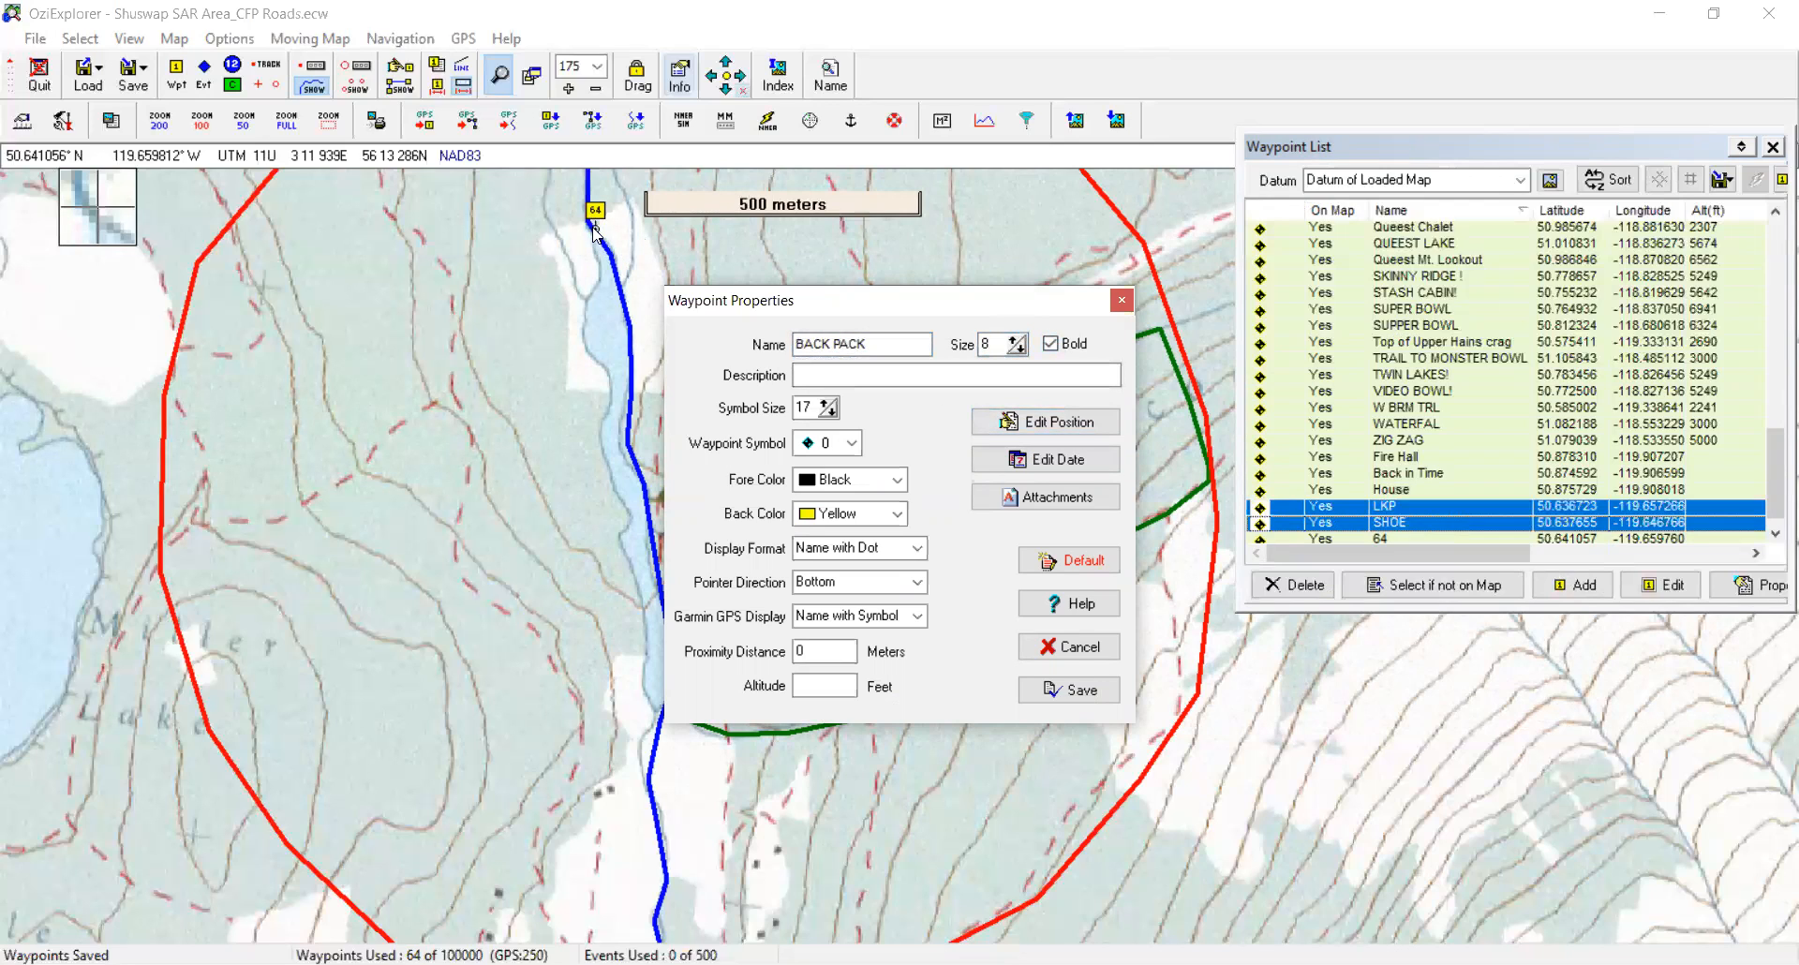
{"action": "left_click", "coordinate": [1061, 422]}
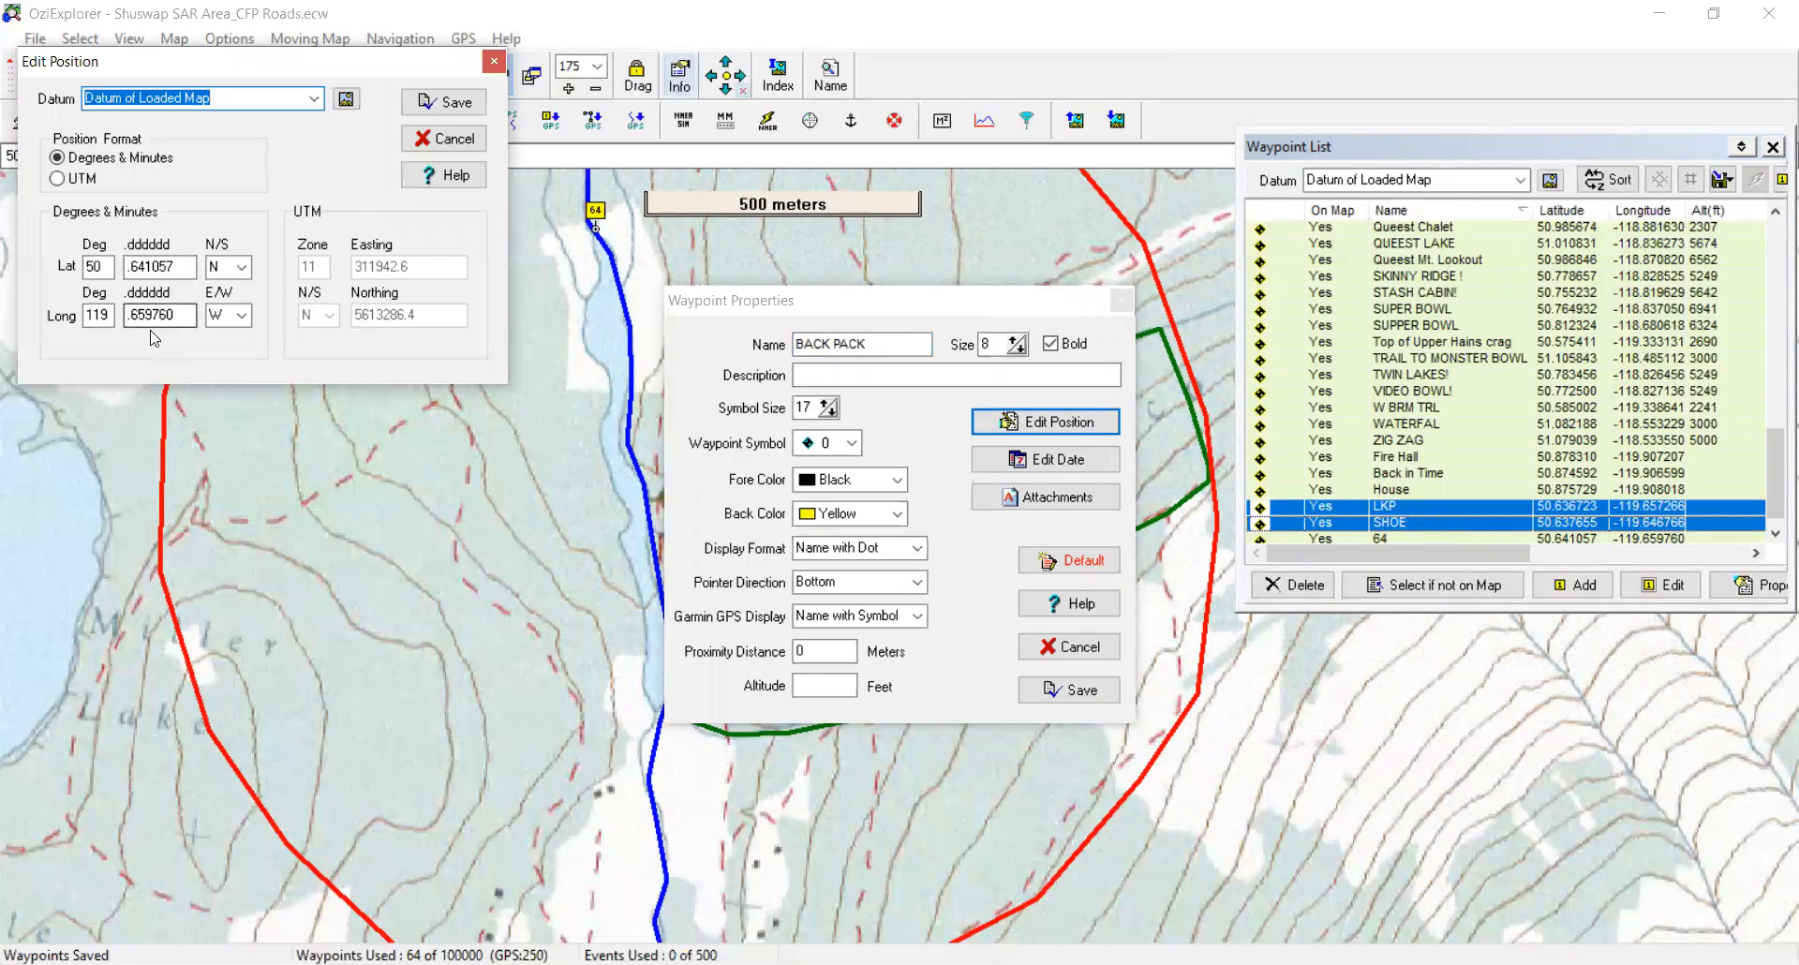
{"action": "left_click", "coordinate": [431, 103]}
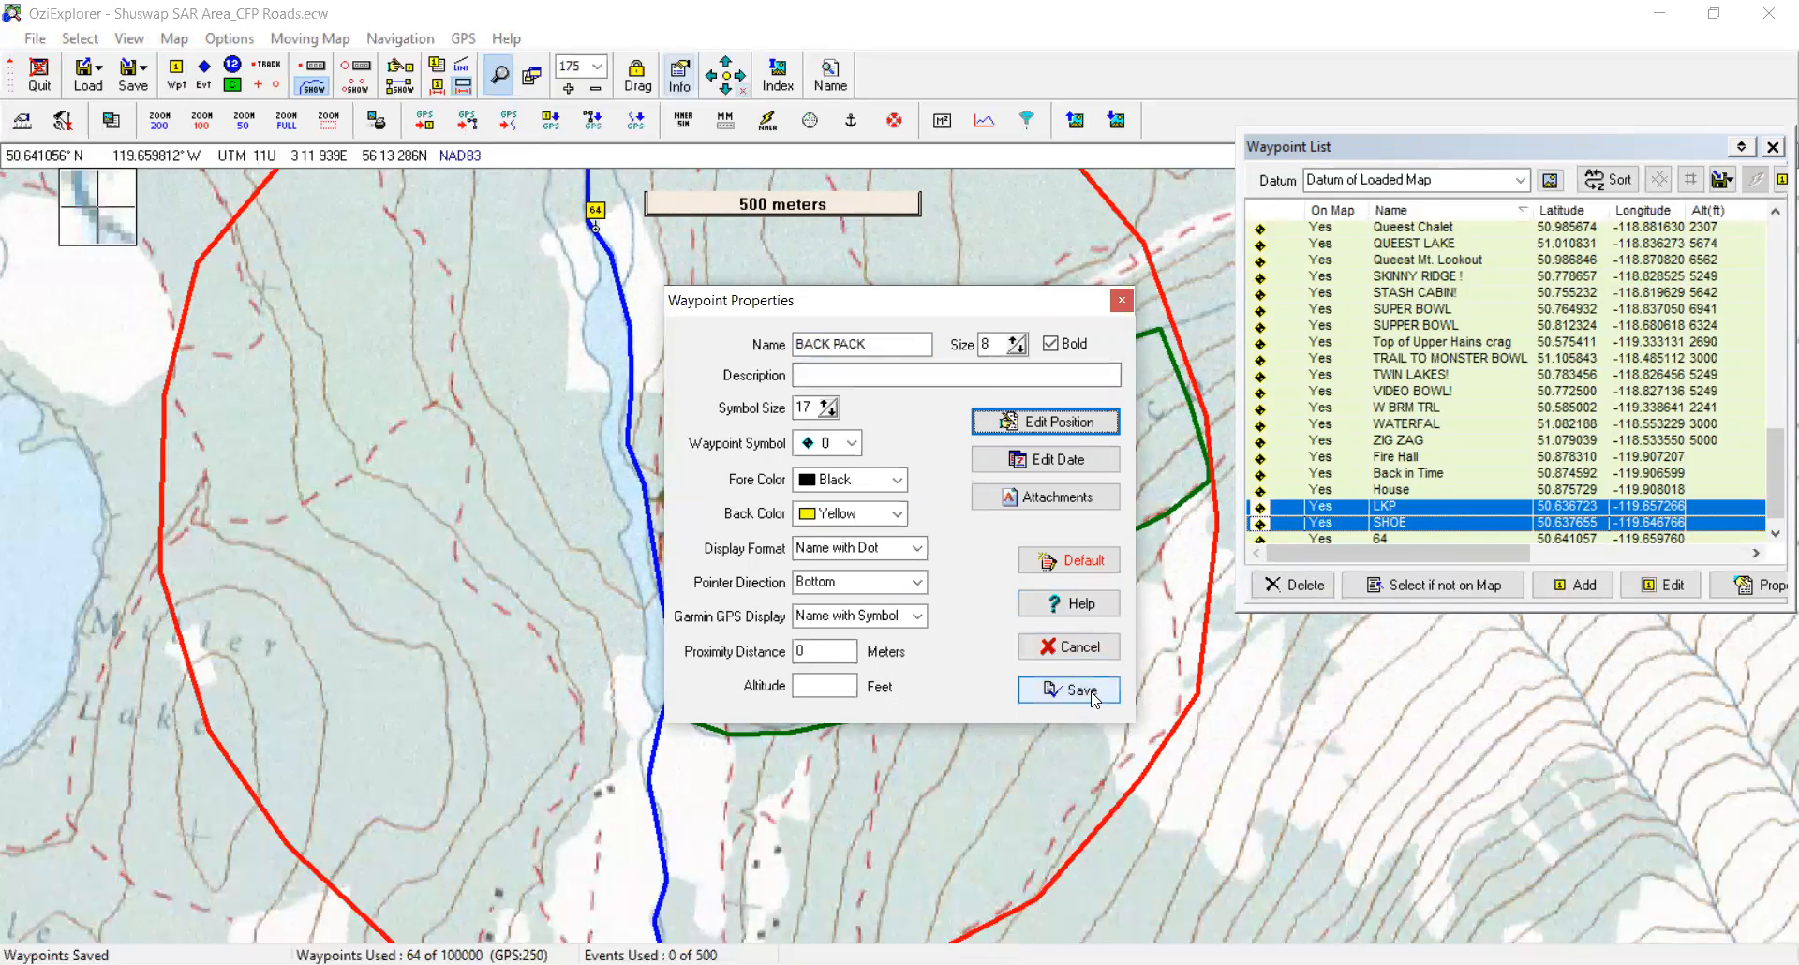
{"action": "left_click", "coordinate": [1087, 693]}
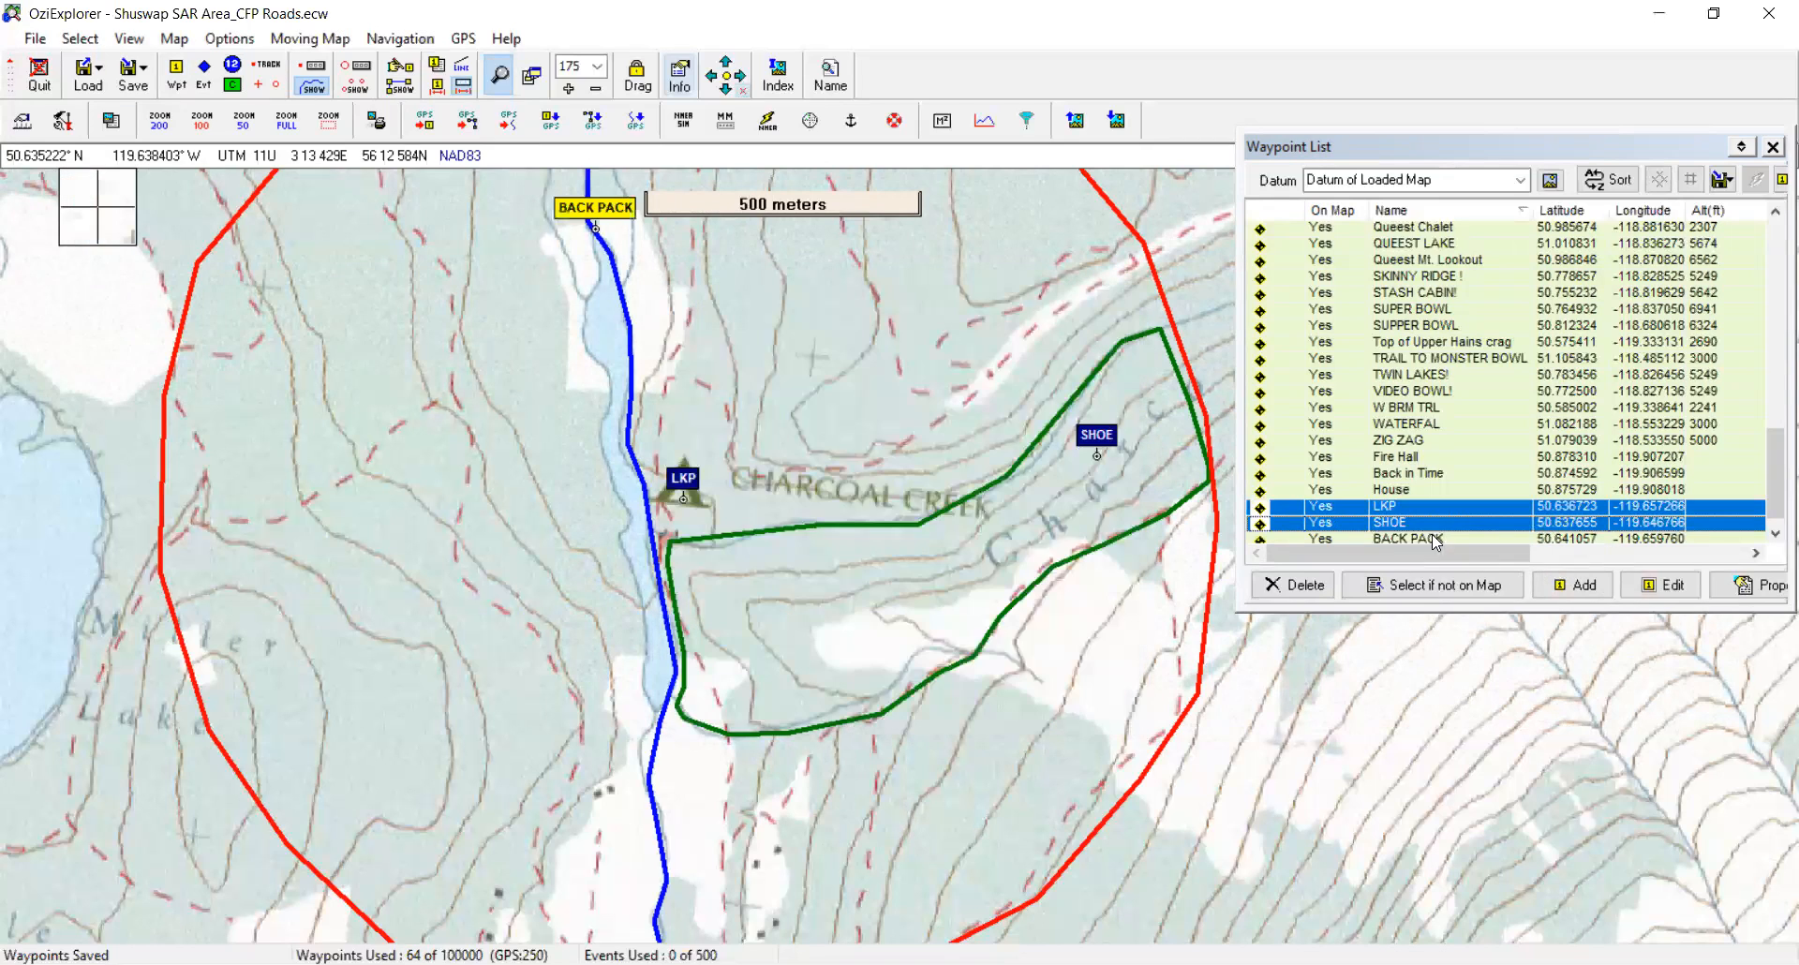
Select only the BACK PACK waypoint in the waypoint list and append it to the existing waypoint file
{"action": "scroll", "coordinate": [1427, 520], "scroll_direction": "down", "scroll_amount": 1}
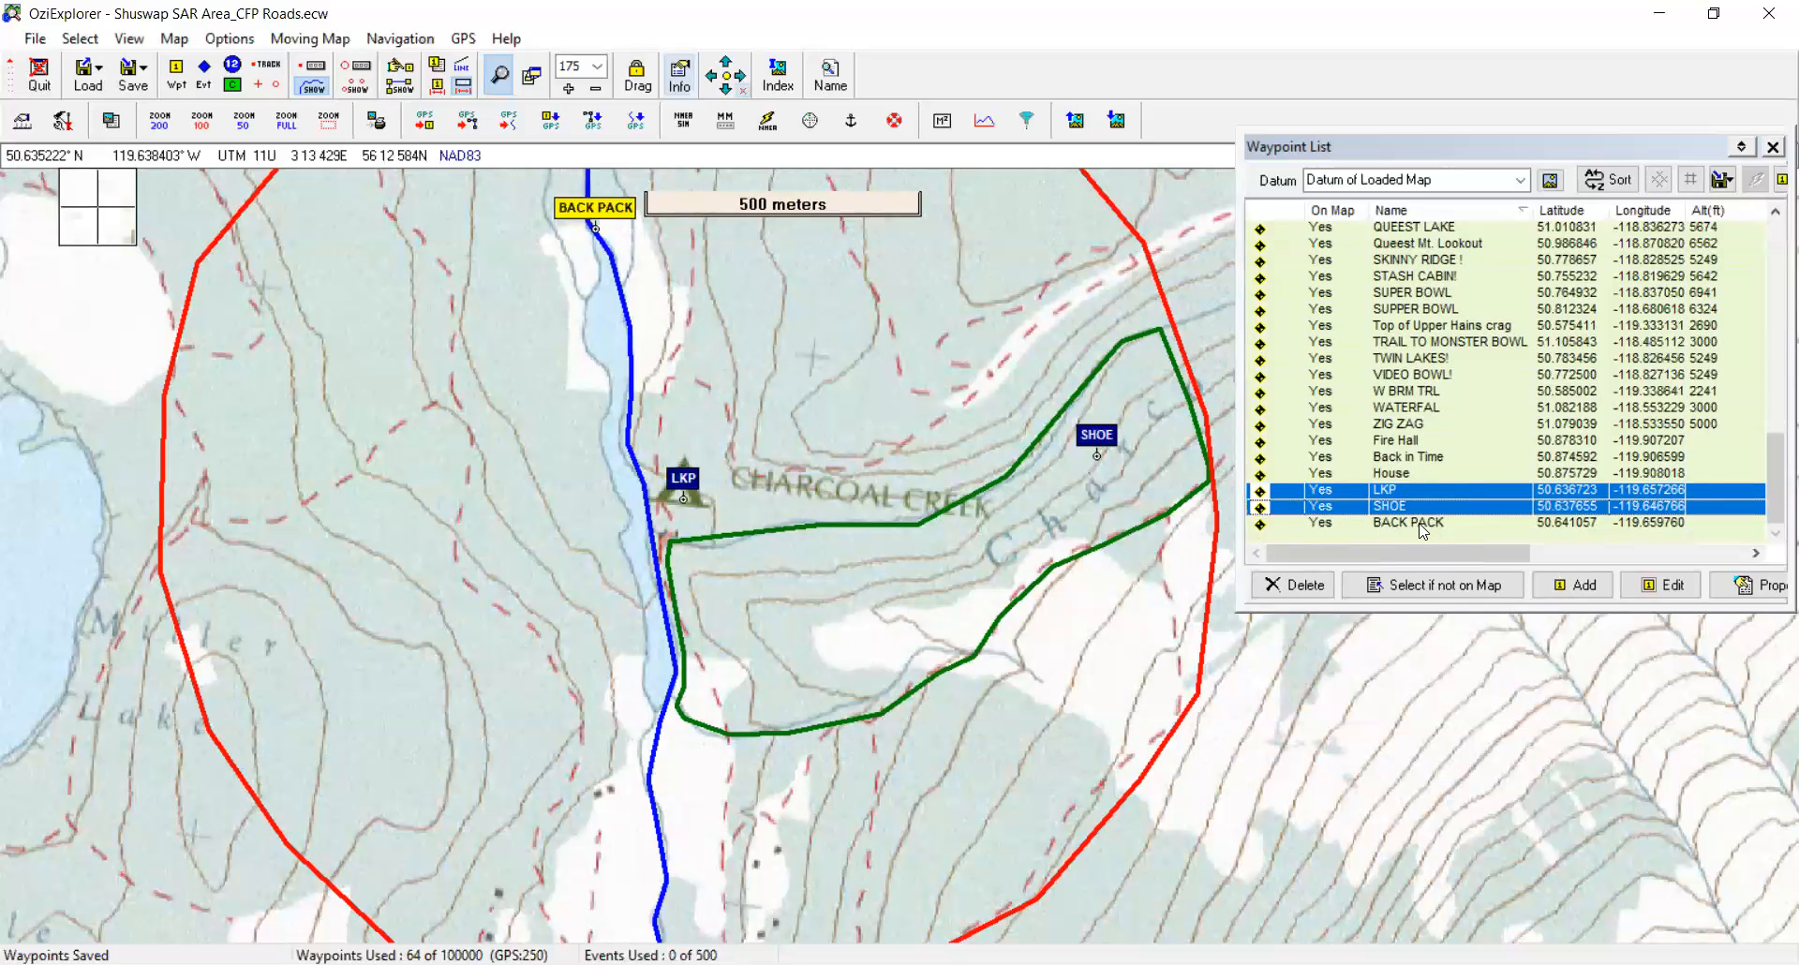
{"action": "left_click", "coordinate": [1420, 525]}
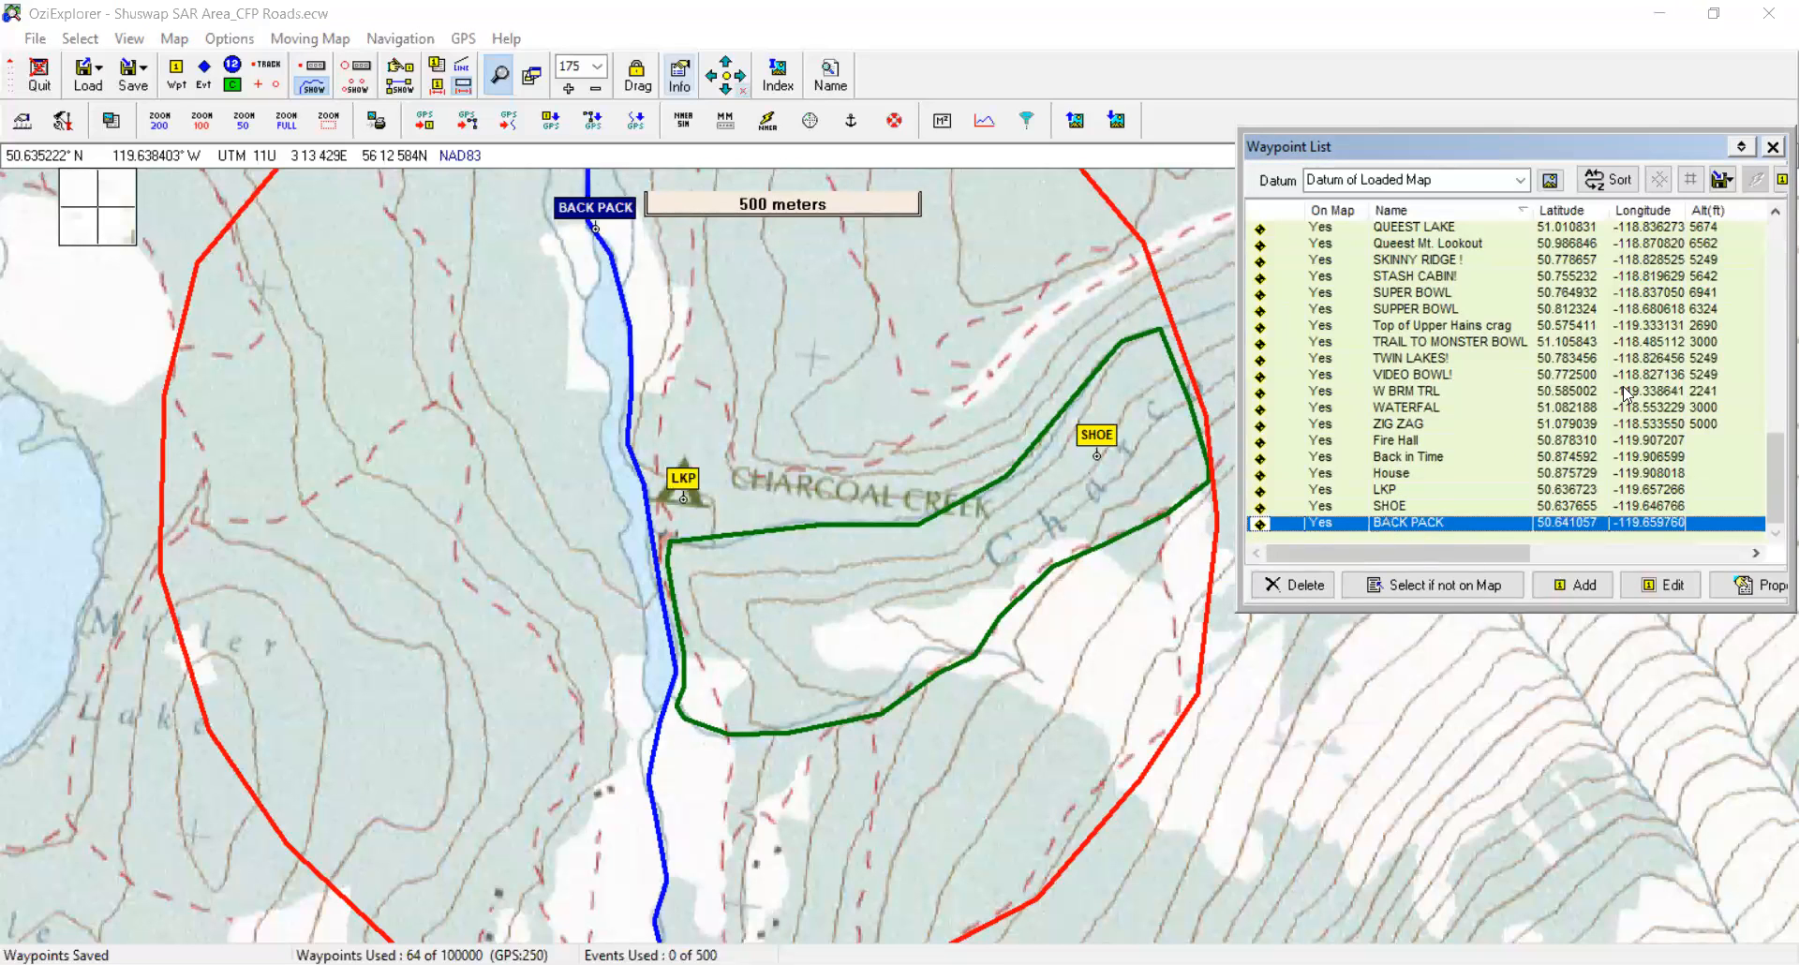
{"action": "left_click", "coordinate": [1722, 179]}
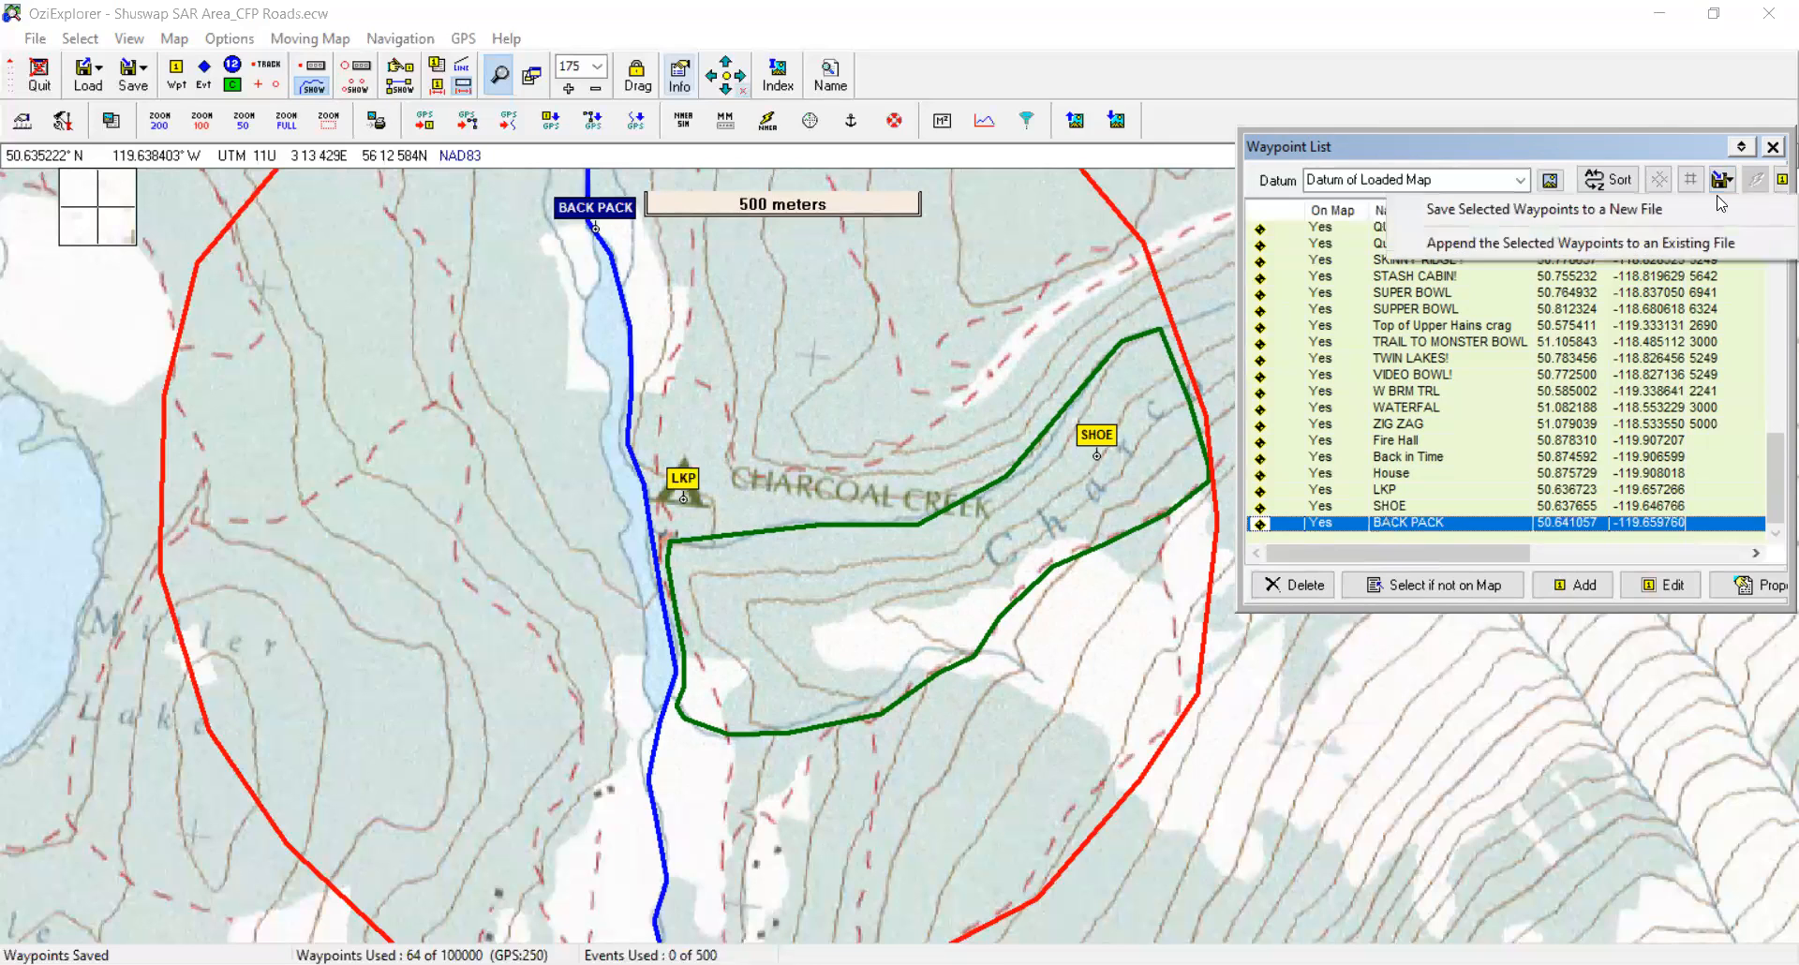
{"action": "left_click", "coordinate": [1563, 245]}
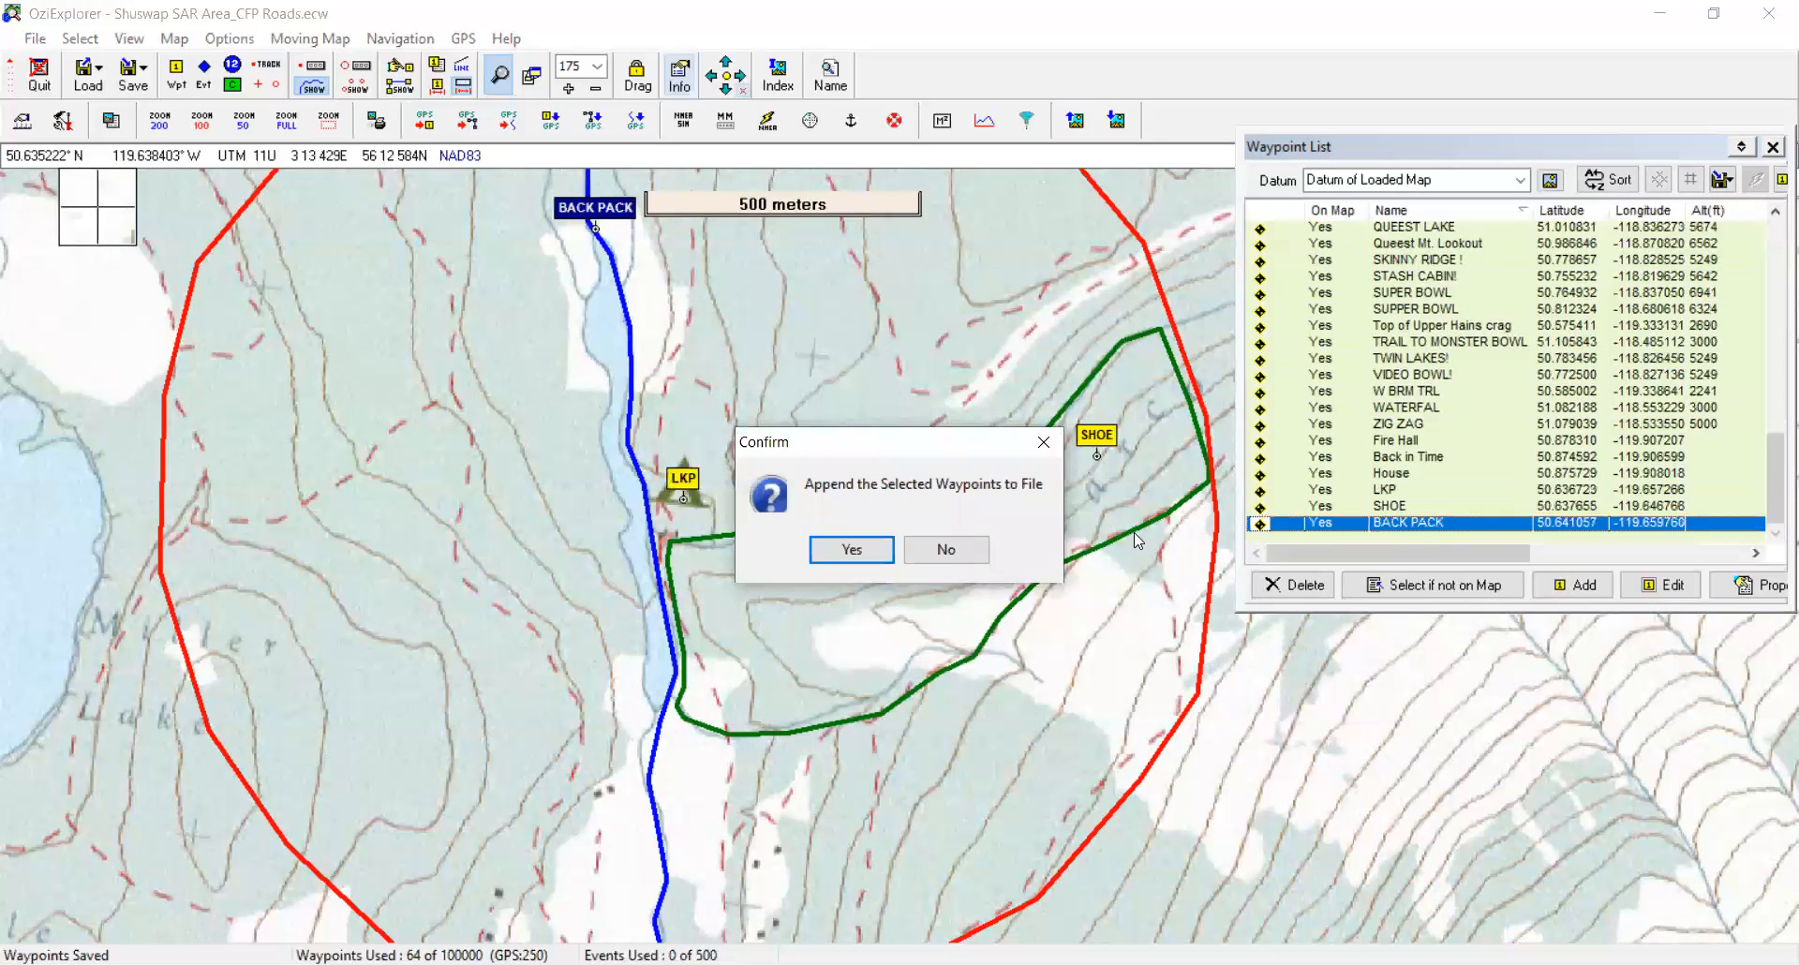
{"action": "left_click", "coordinate": [853, 551]}
{"action": "left_click", "coordinate": [777, 296]}
{"action": "double_click", "coordinate": [777, 295]}
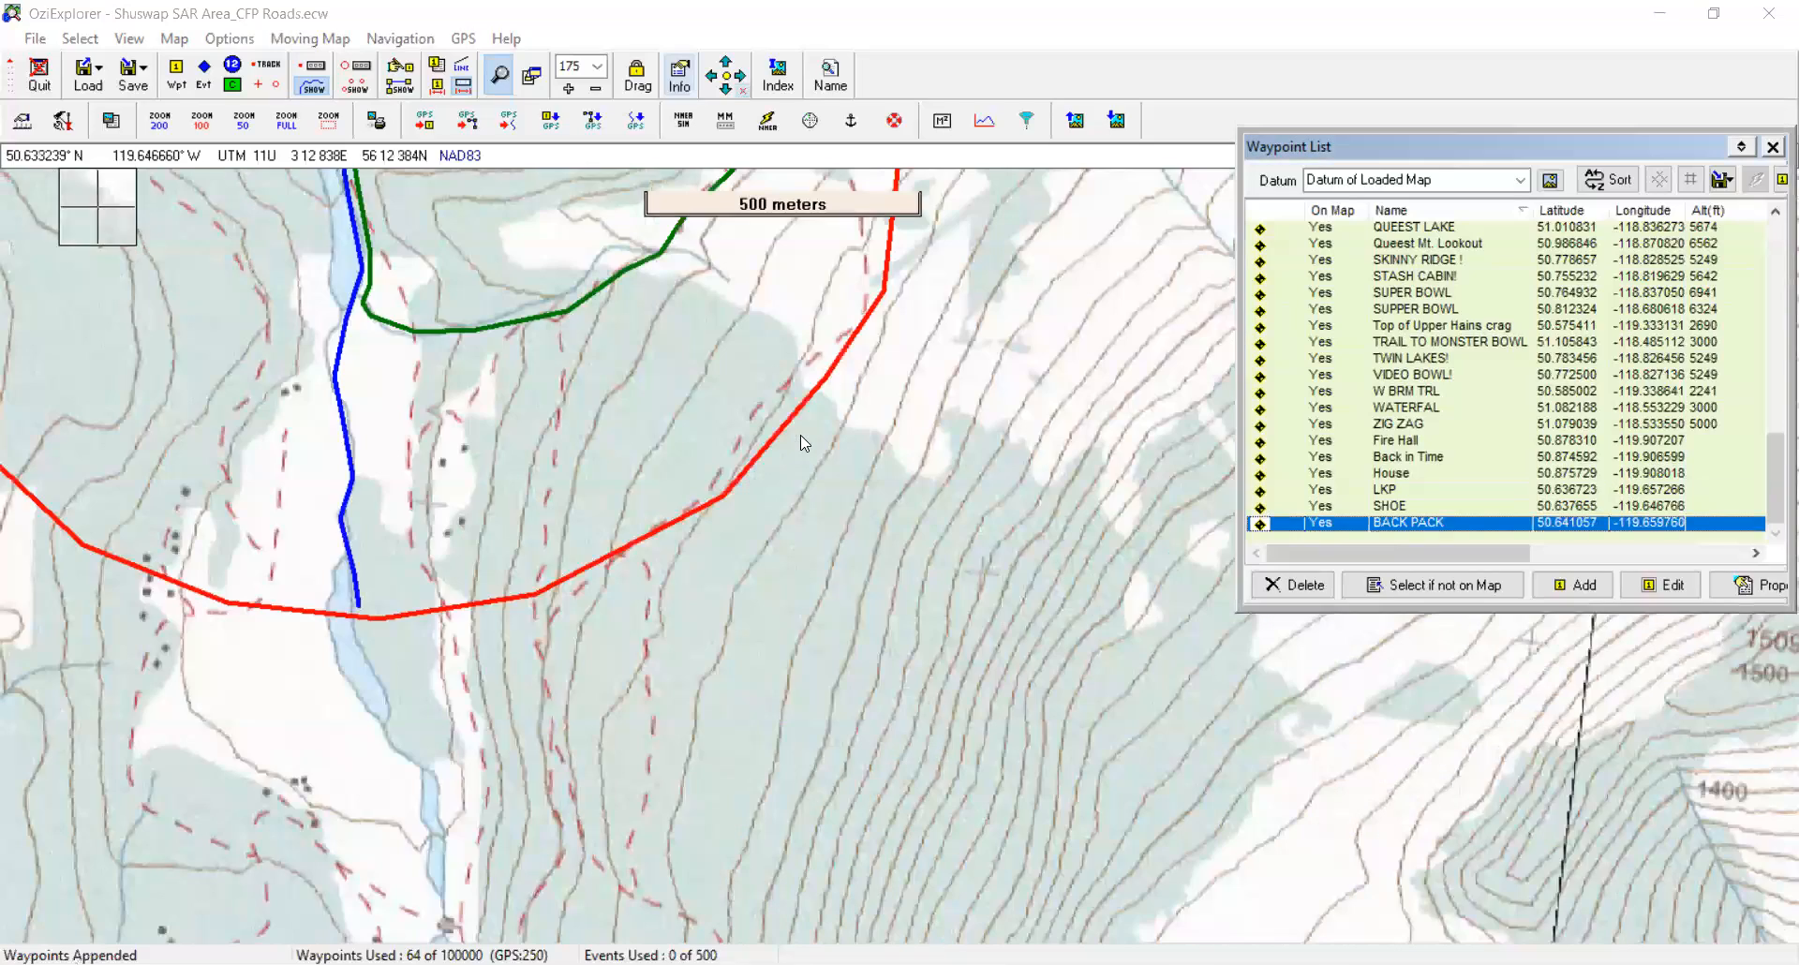
Place a map comment inside the southwestern part of the green-outlined area, southeast of LKP
{"action": "scroll", "coordinate": [690, 440], "scroll_direction": "down", "scroll_amount": 4}
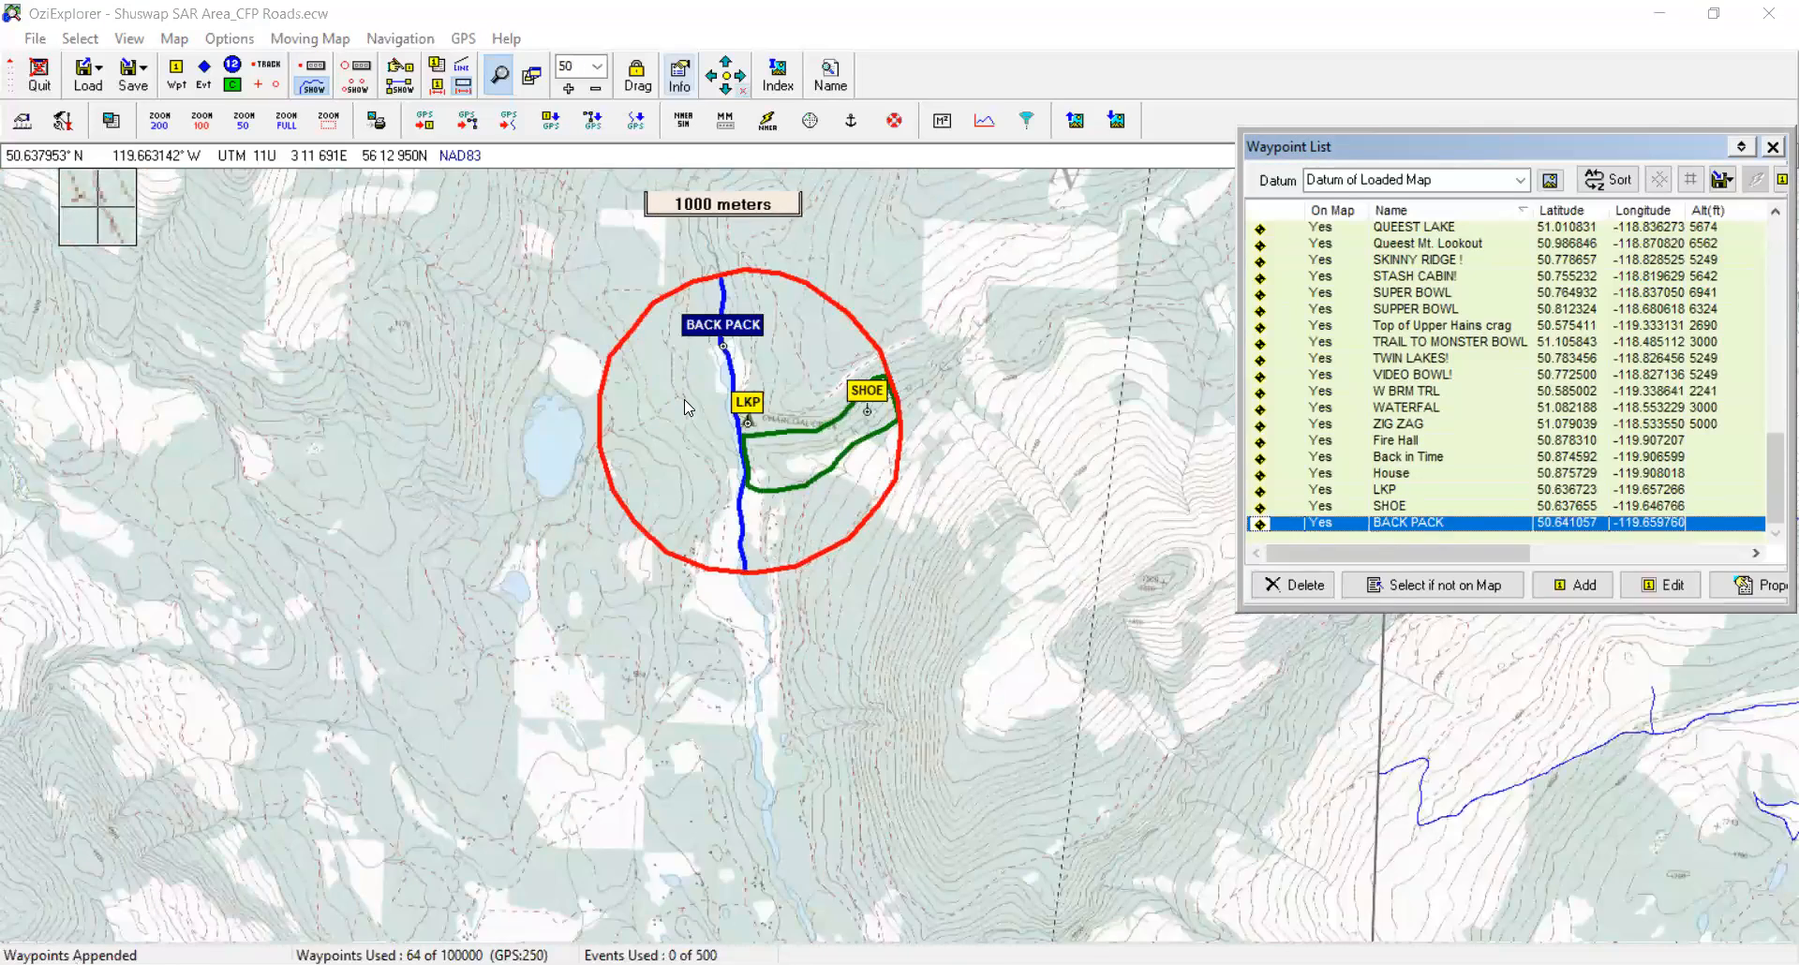
{"action": "left_click_drag", "start_coordinate": [684, 399], "coordinate": [877, 431]}
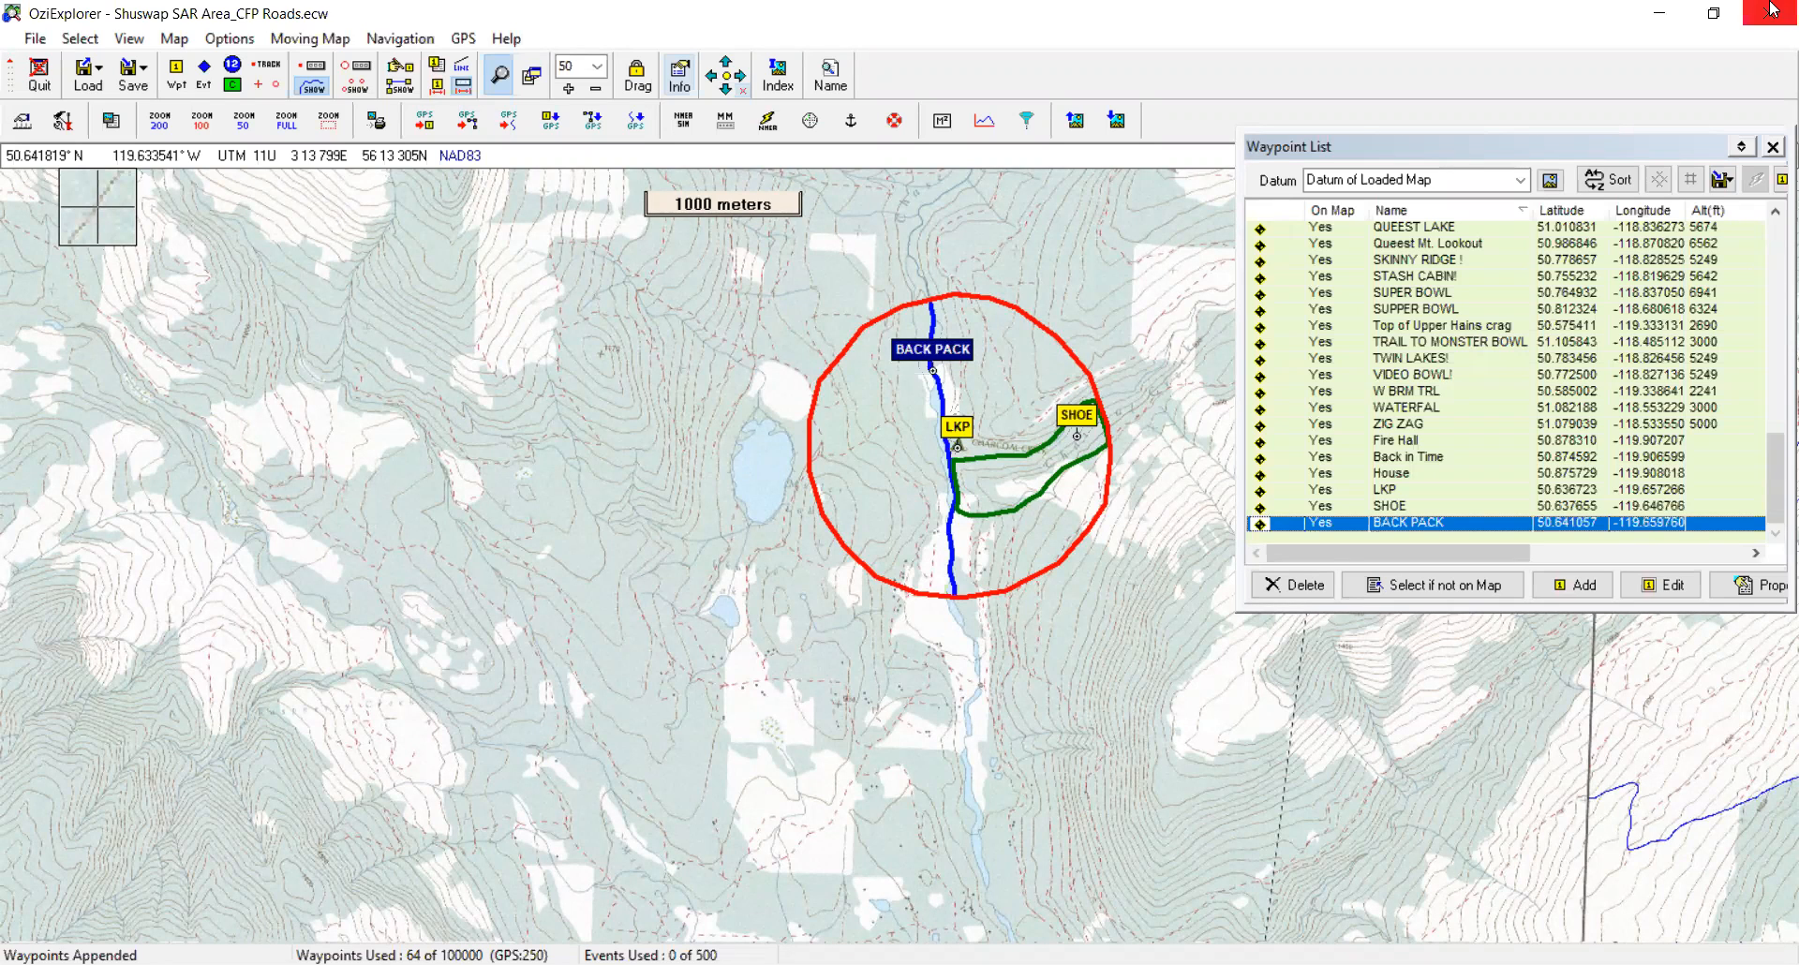
{"action": "scroll", "coordinate": [1017, 451], "scroll_direction": "up", "scroll_amount": 3}
{"action": "left_click_drag", "start_coordinate": [1034, 385], "coordinate": [622, 547]}
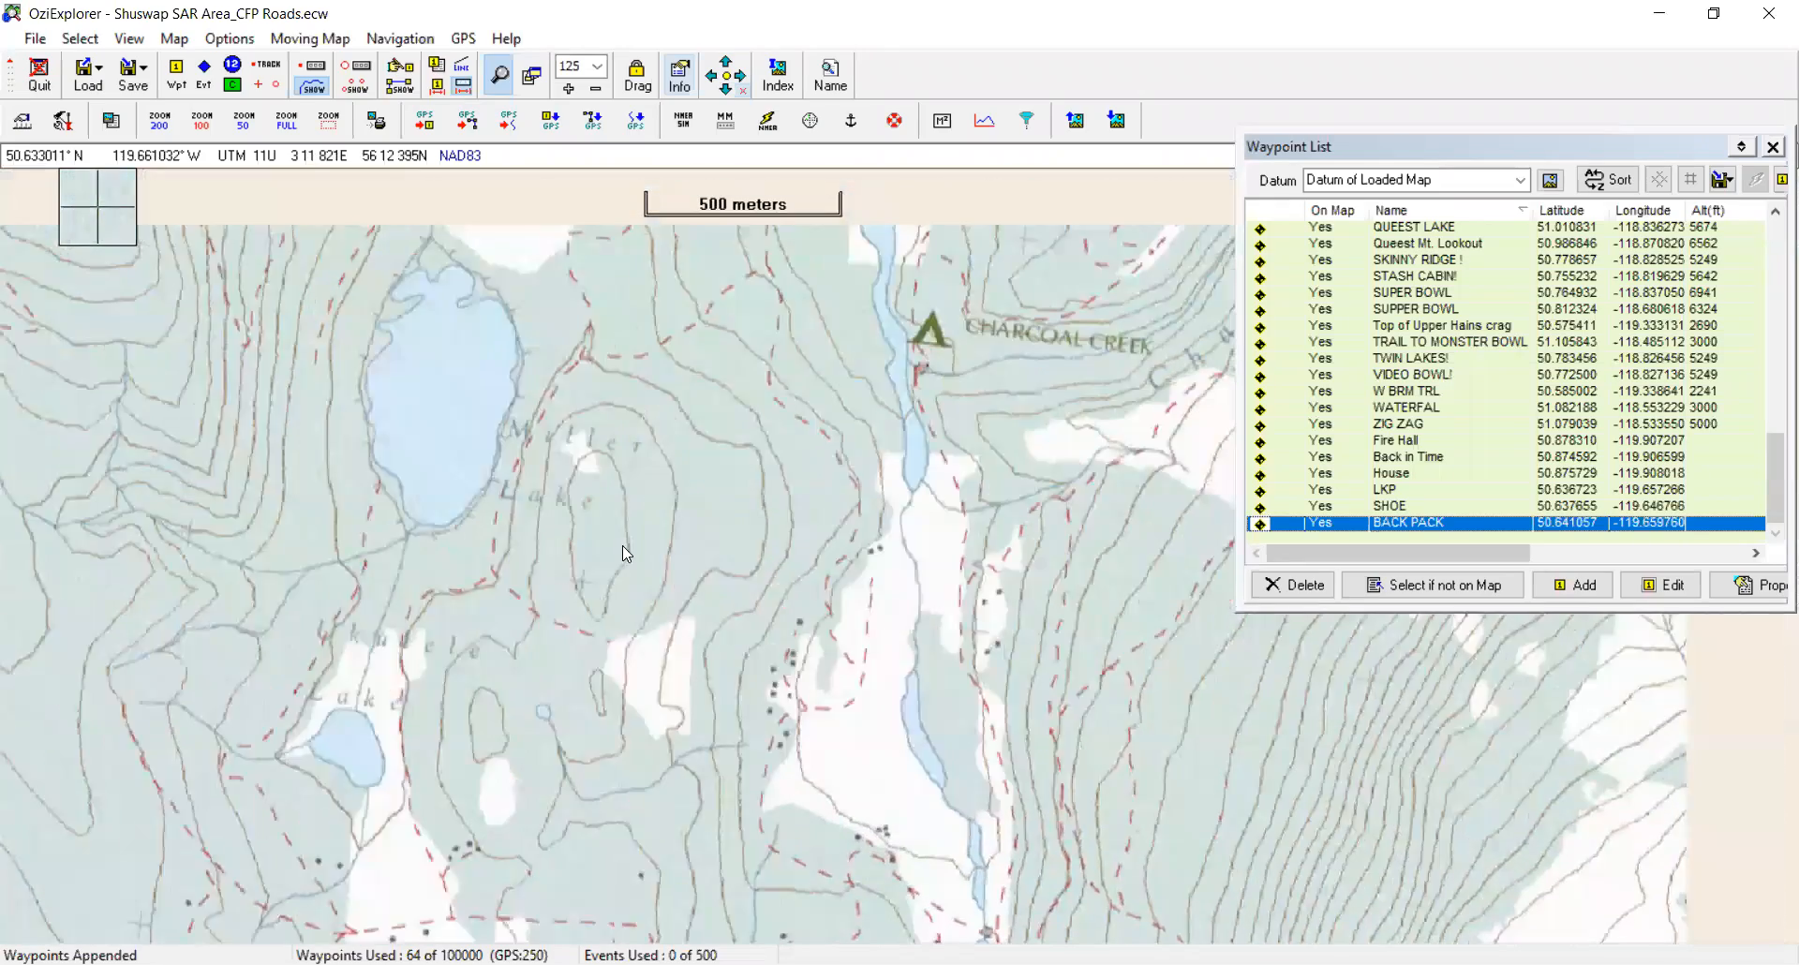
{"action": "scroll", "coordinate": [750, 497], "scroll_direction": "up", "scroll_amount": 1}
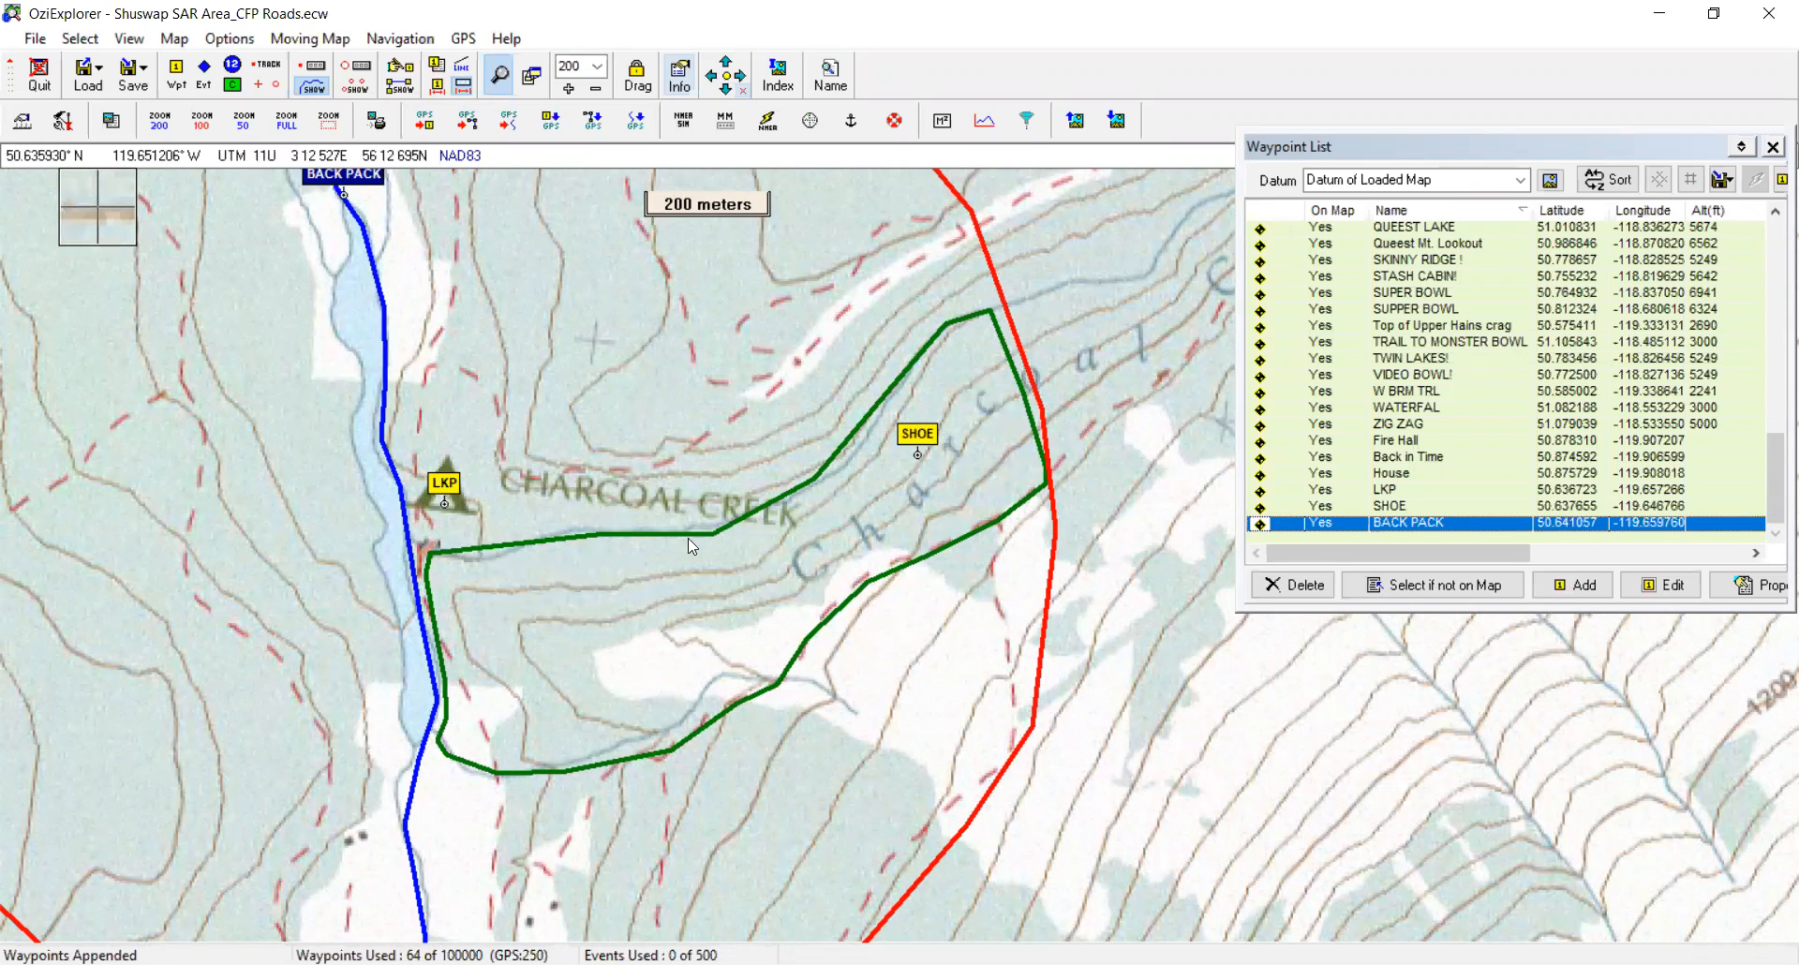
{"action": "left_click", "coordinate": [233, 87]}
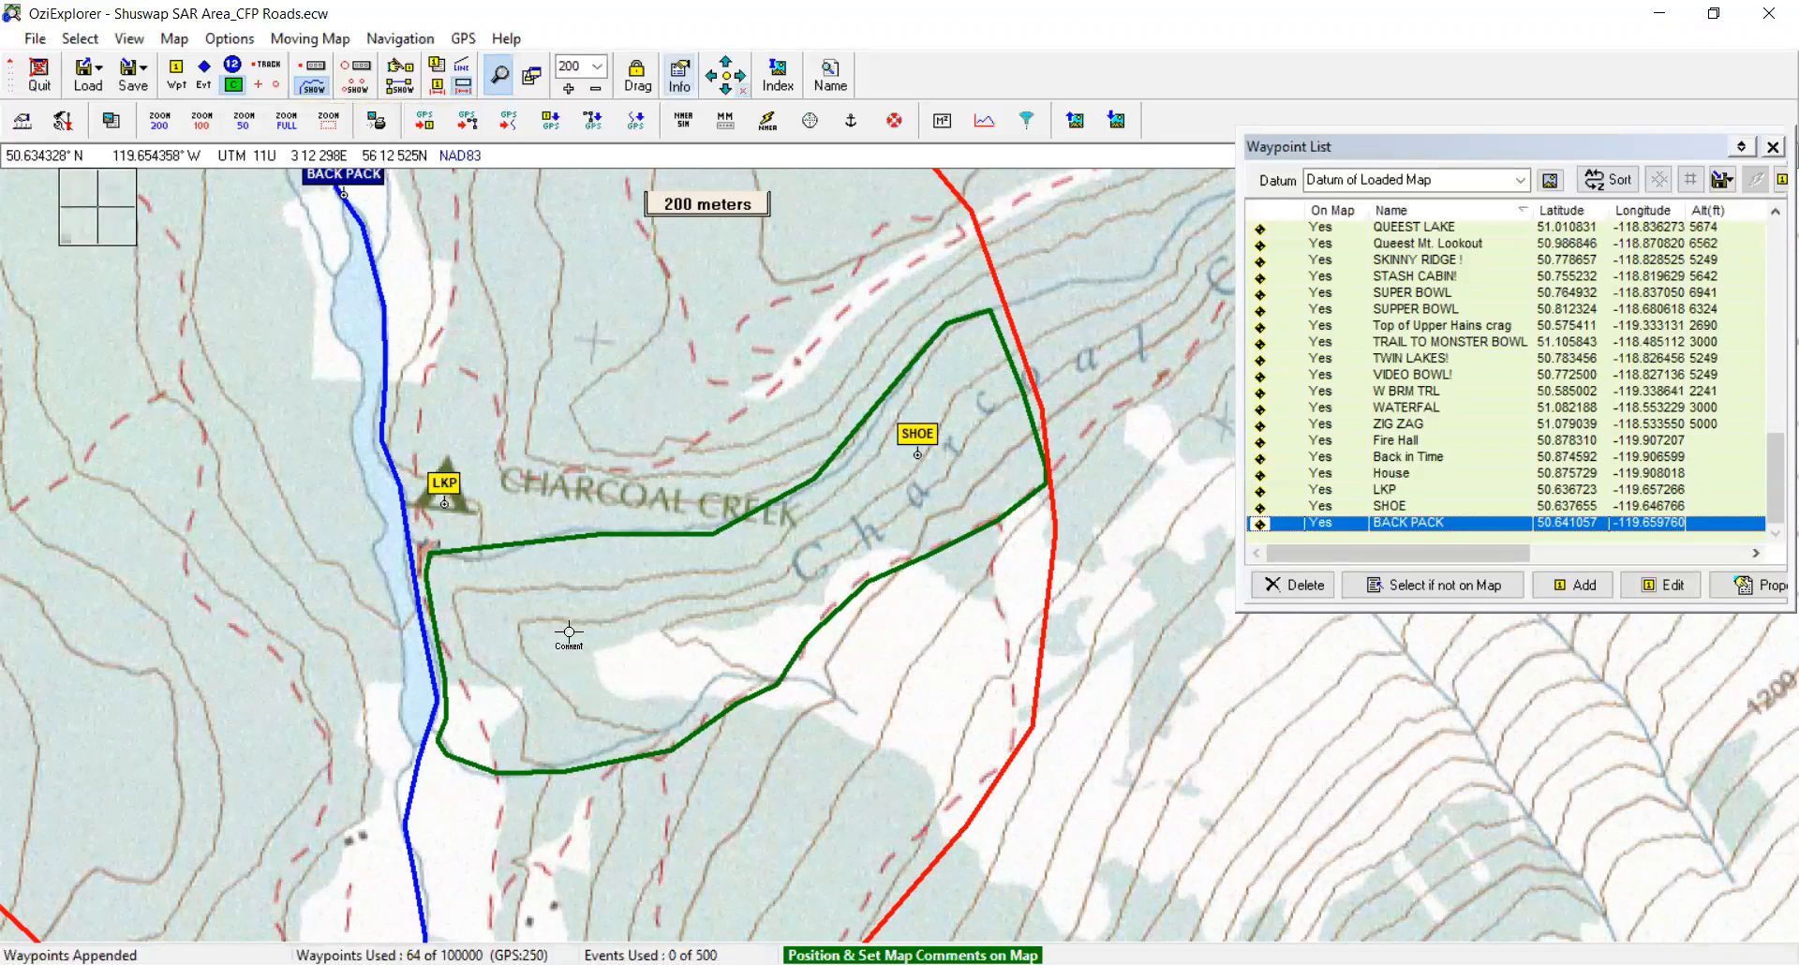
{"action": "left_click", "coordinate": [534, 614]}
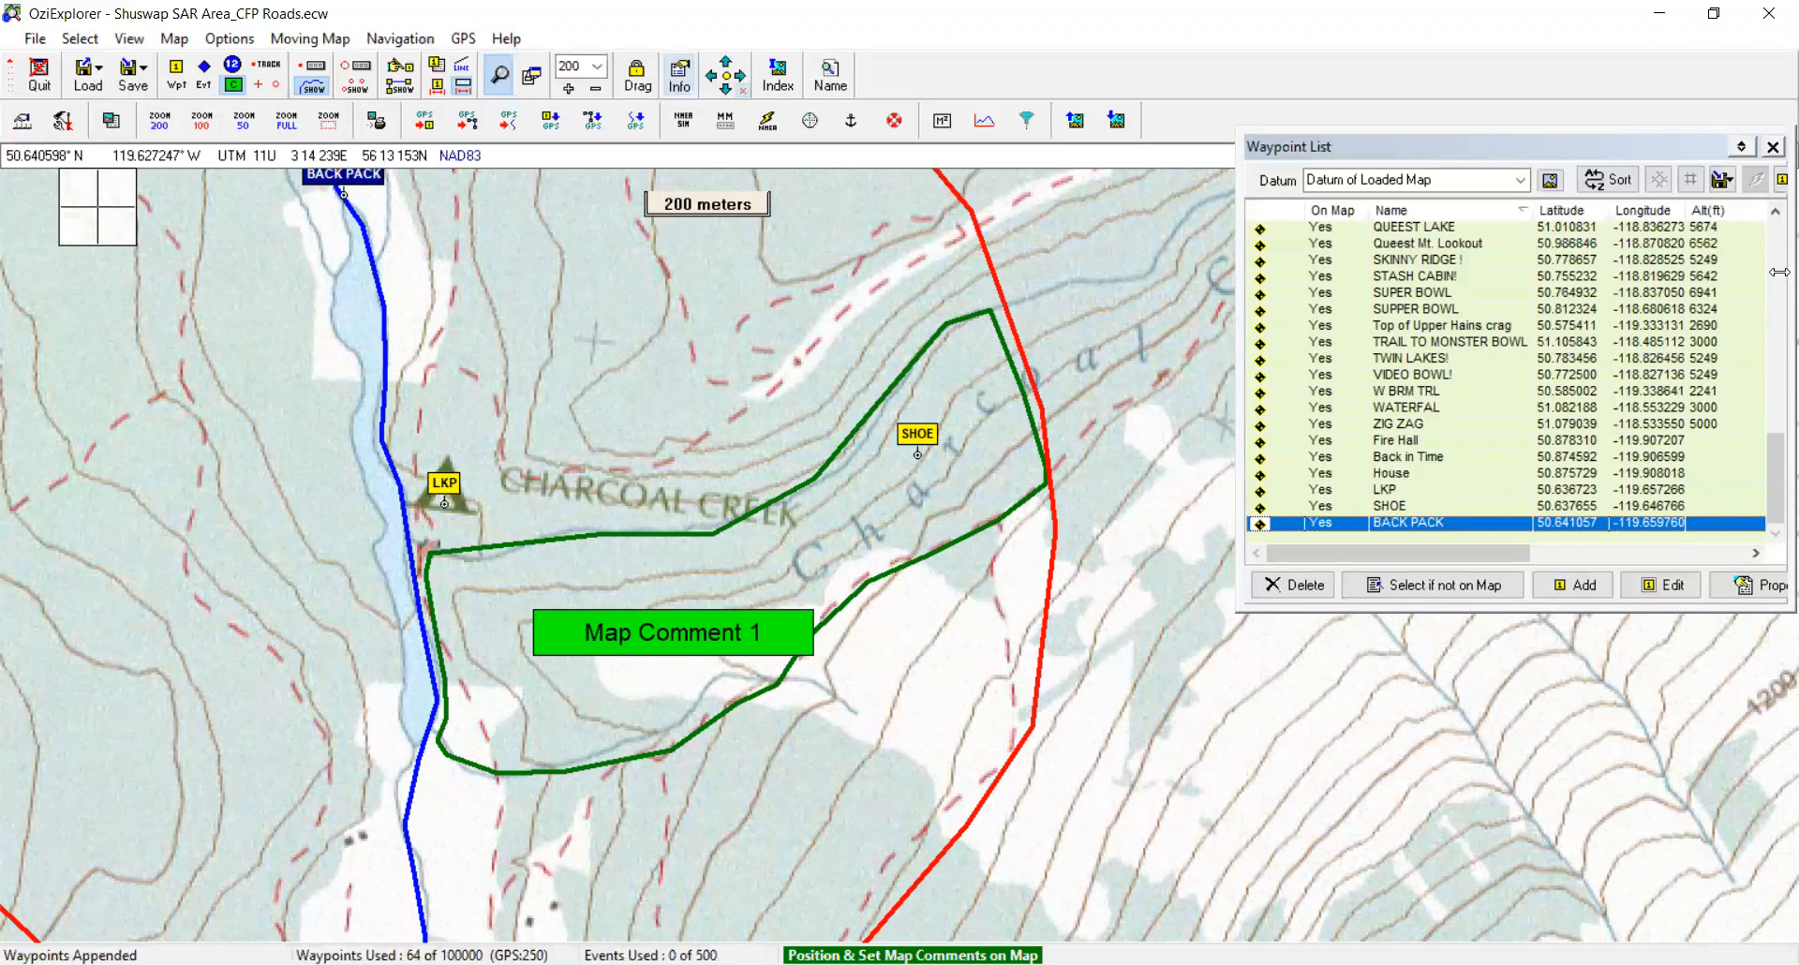
Close the waypoint list, bring up the properties of the map comment in the green-outlined area, and set its font size to 7
{"action": "left_click", "coordinate": [1772, 148]}
{"action": "left_click", "coordinate": [667, 640]}
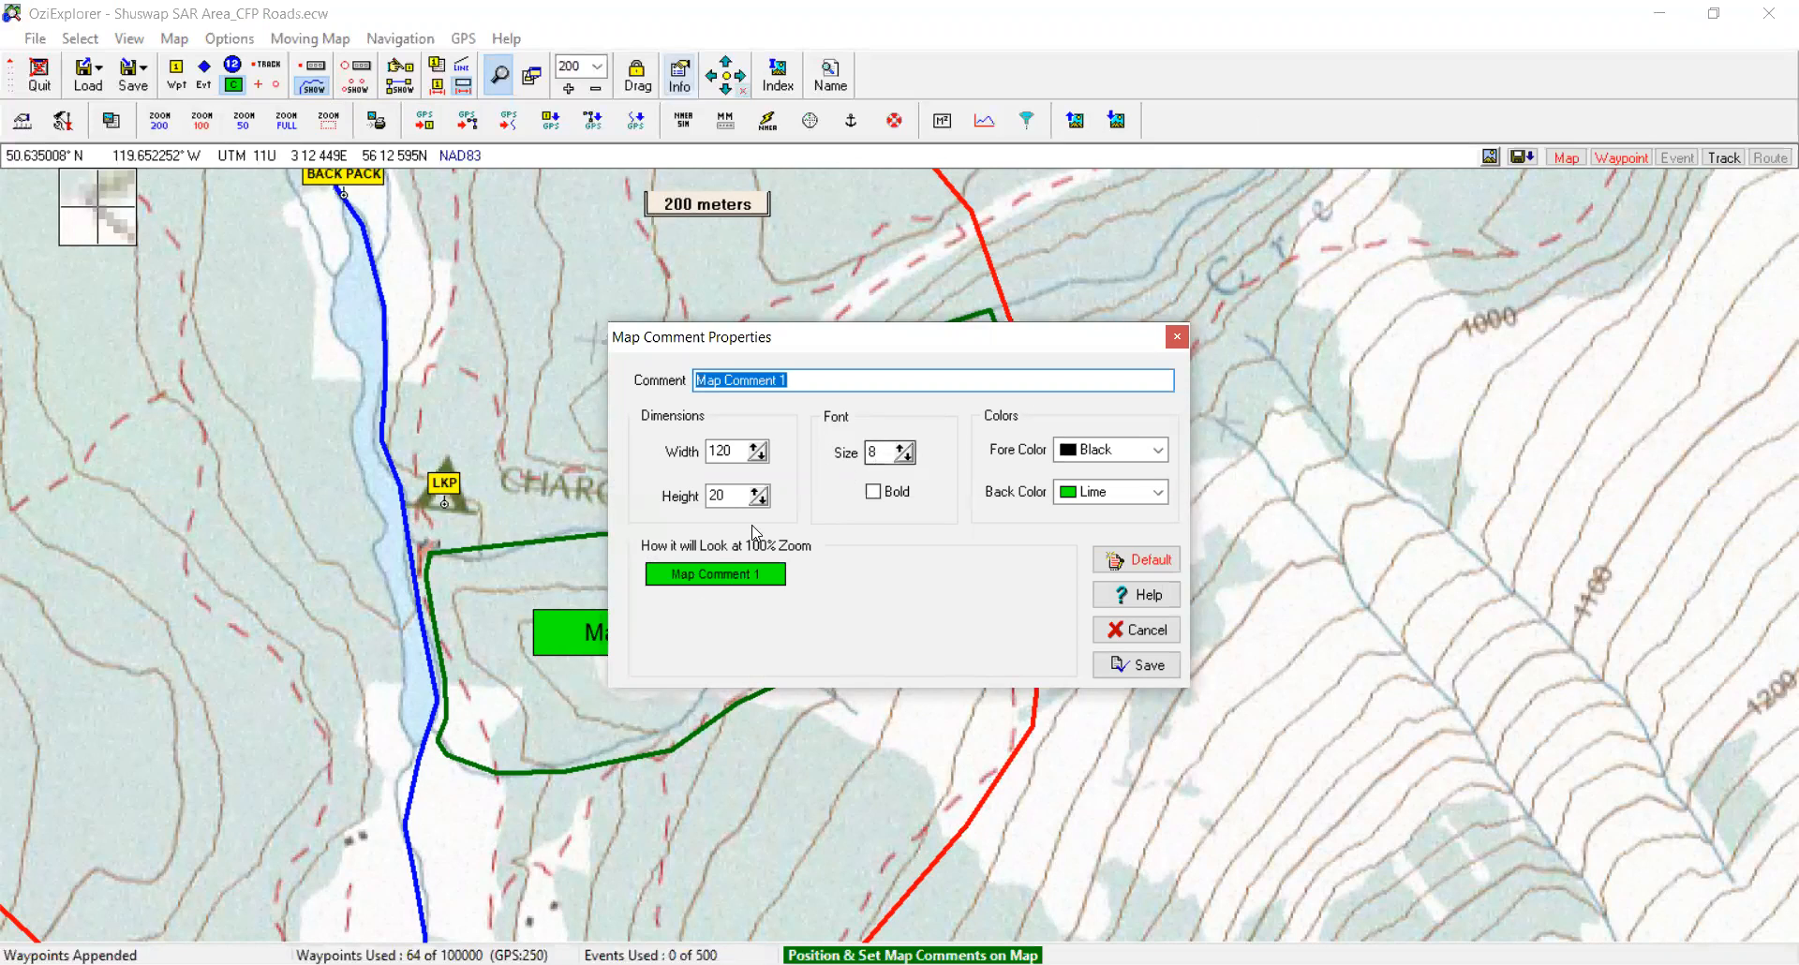
{"action": "left_click", "coordinate": [907, 458]}
{"action": "left_click", "coordinate": [907, 459]}
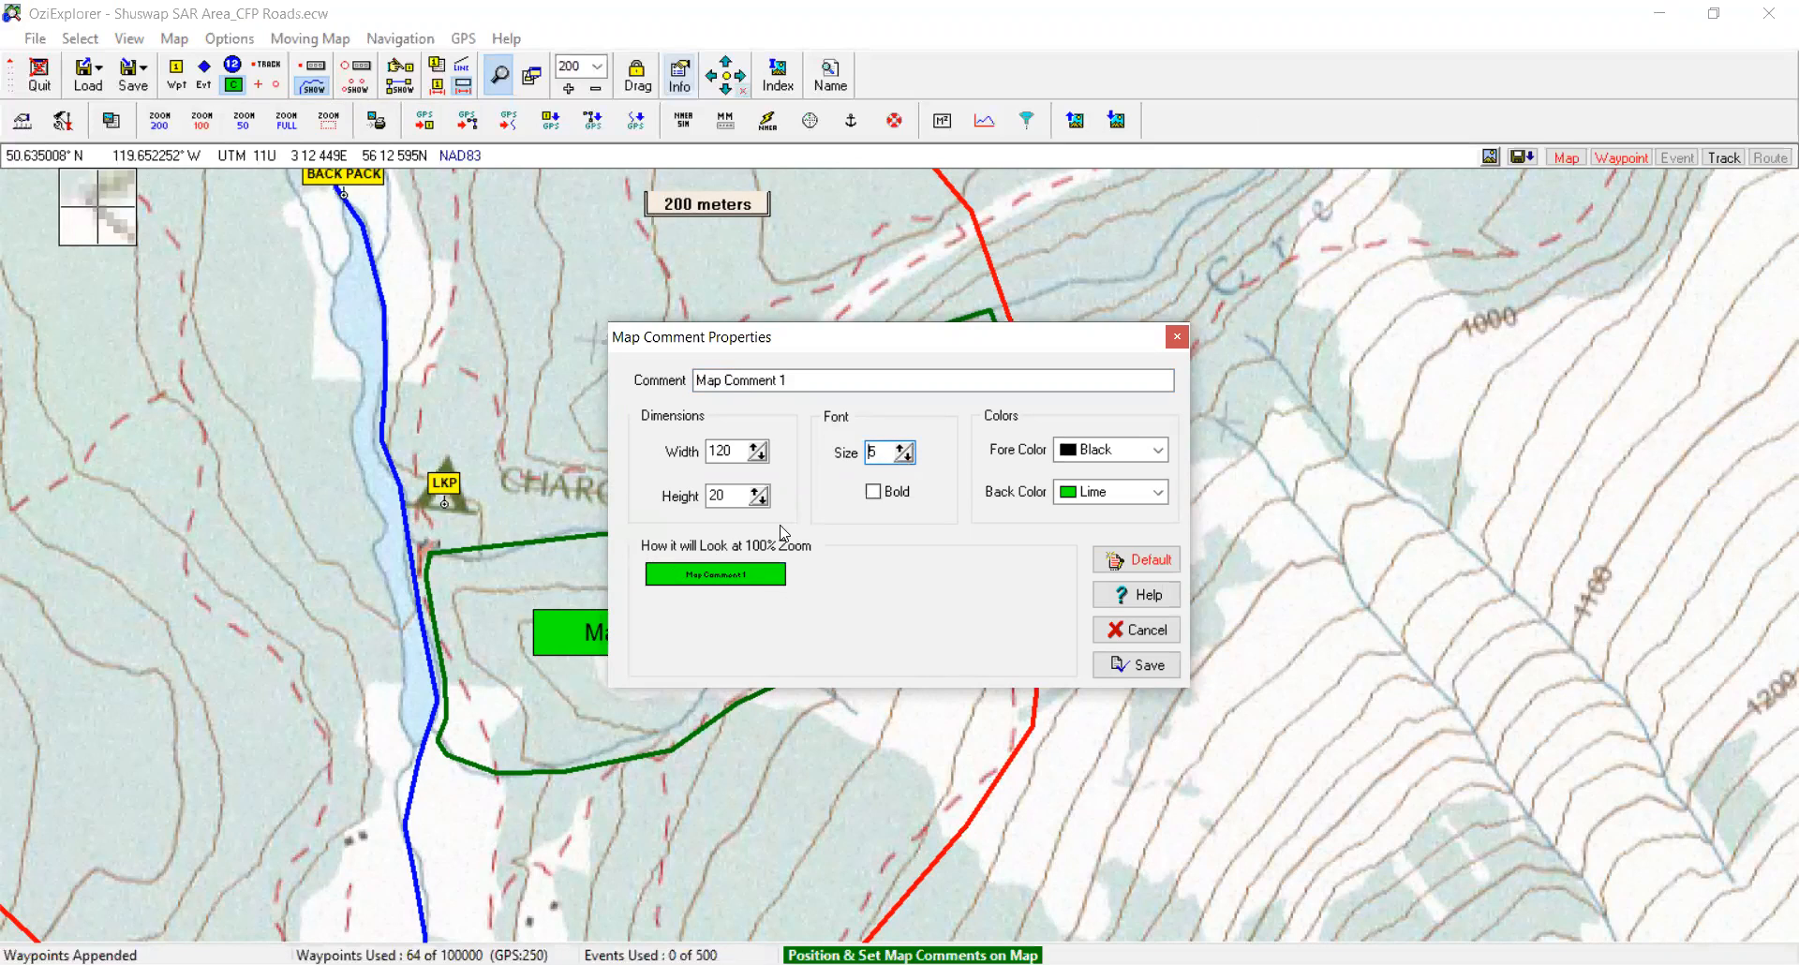
{"action": "left_click", "coordinate": [905, 450]}
{"action": "left_click", "coordinate": [905, 450]}
Set the map comment's width to 78 and height to 16, and save its properties
{"action": "left_click", "coordinate": [762, 457]}
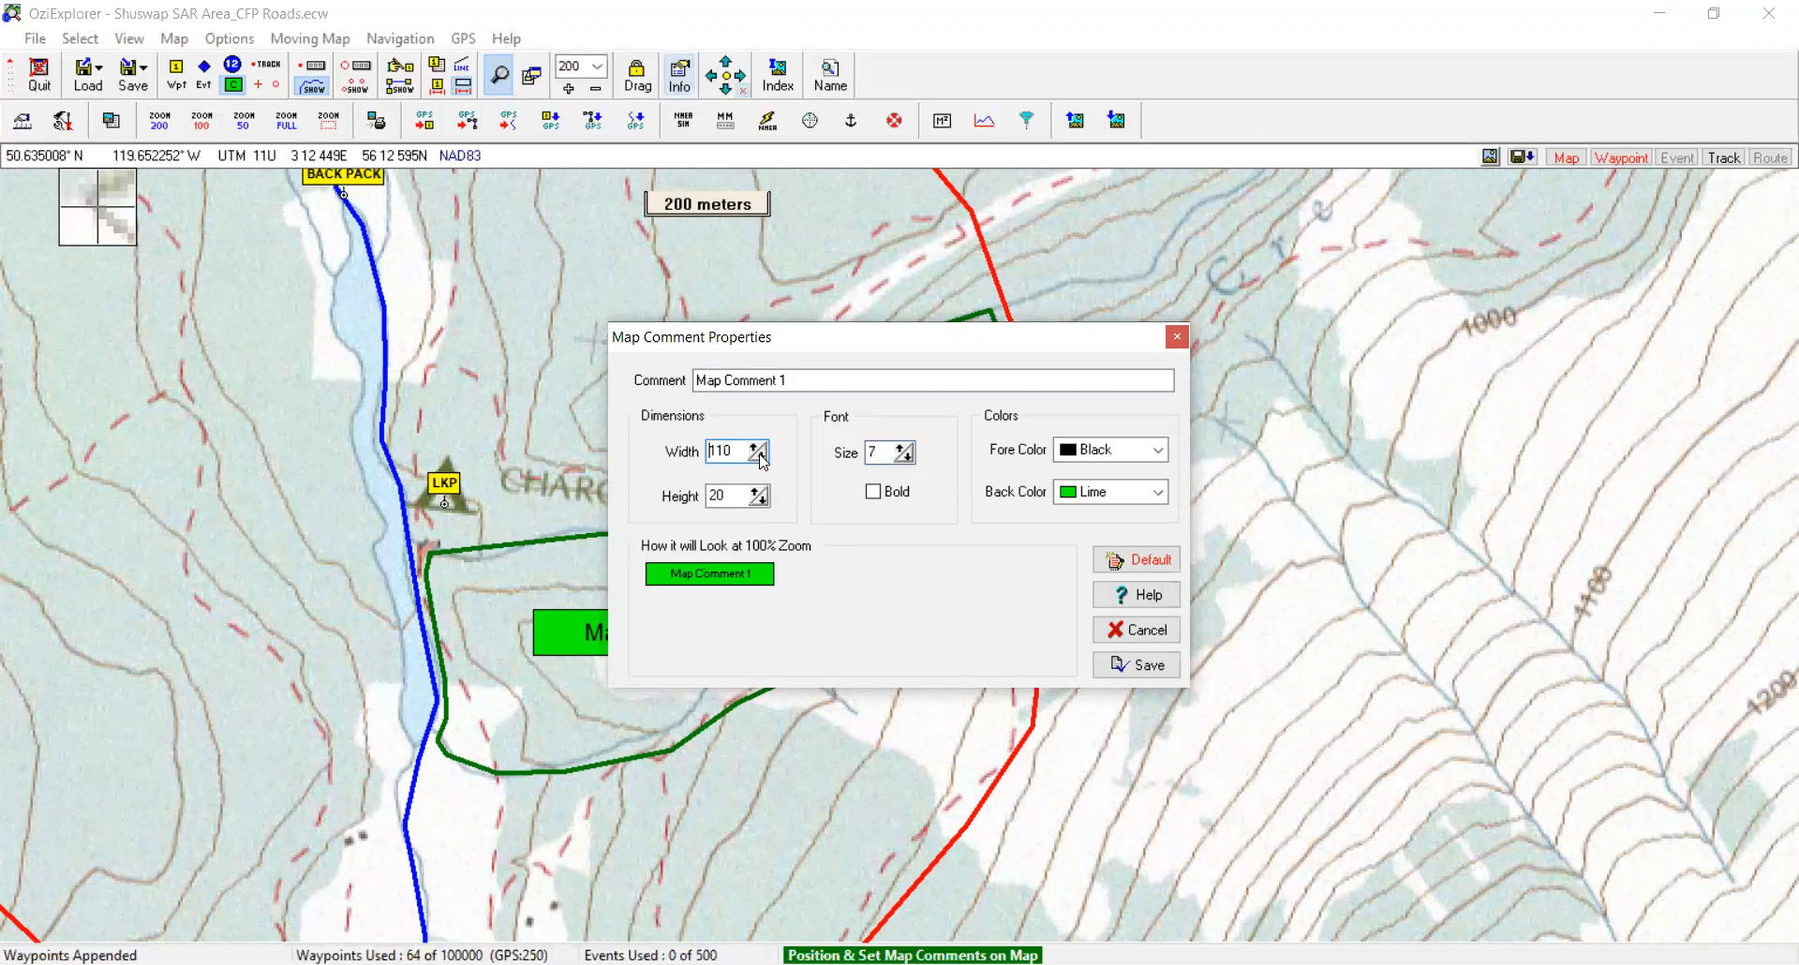
{"action": "left_click", "coordinate": [762, 457]}
{"action": "left_click", "coordinate": [762, 457]}
{"action": "left_click", "coordinate": [762, 457]}
{"action": "left_click", "coordinate": [762, 457]}
{"action": "left_click", "coordinate": [761, 457]}
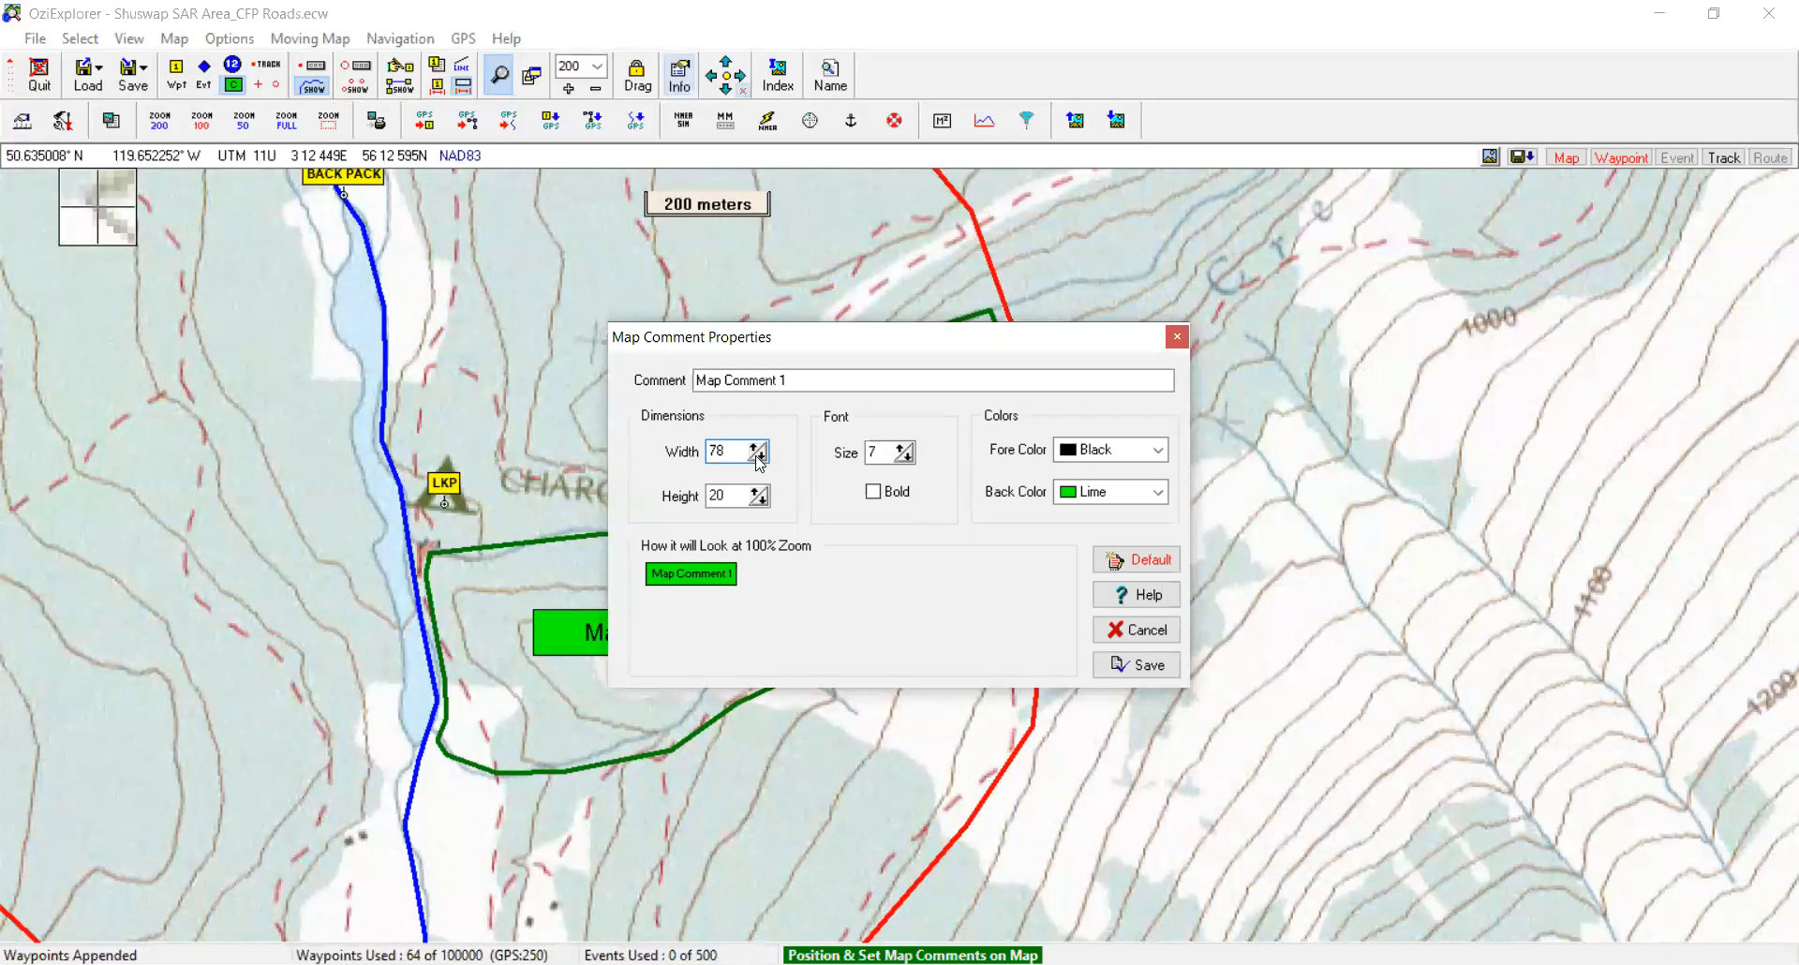
{"action": "left_click", "coordinate": [762, 501]}
{"action": "left_click", "coordinate": [762, 501]}
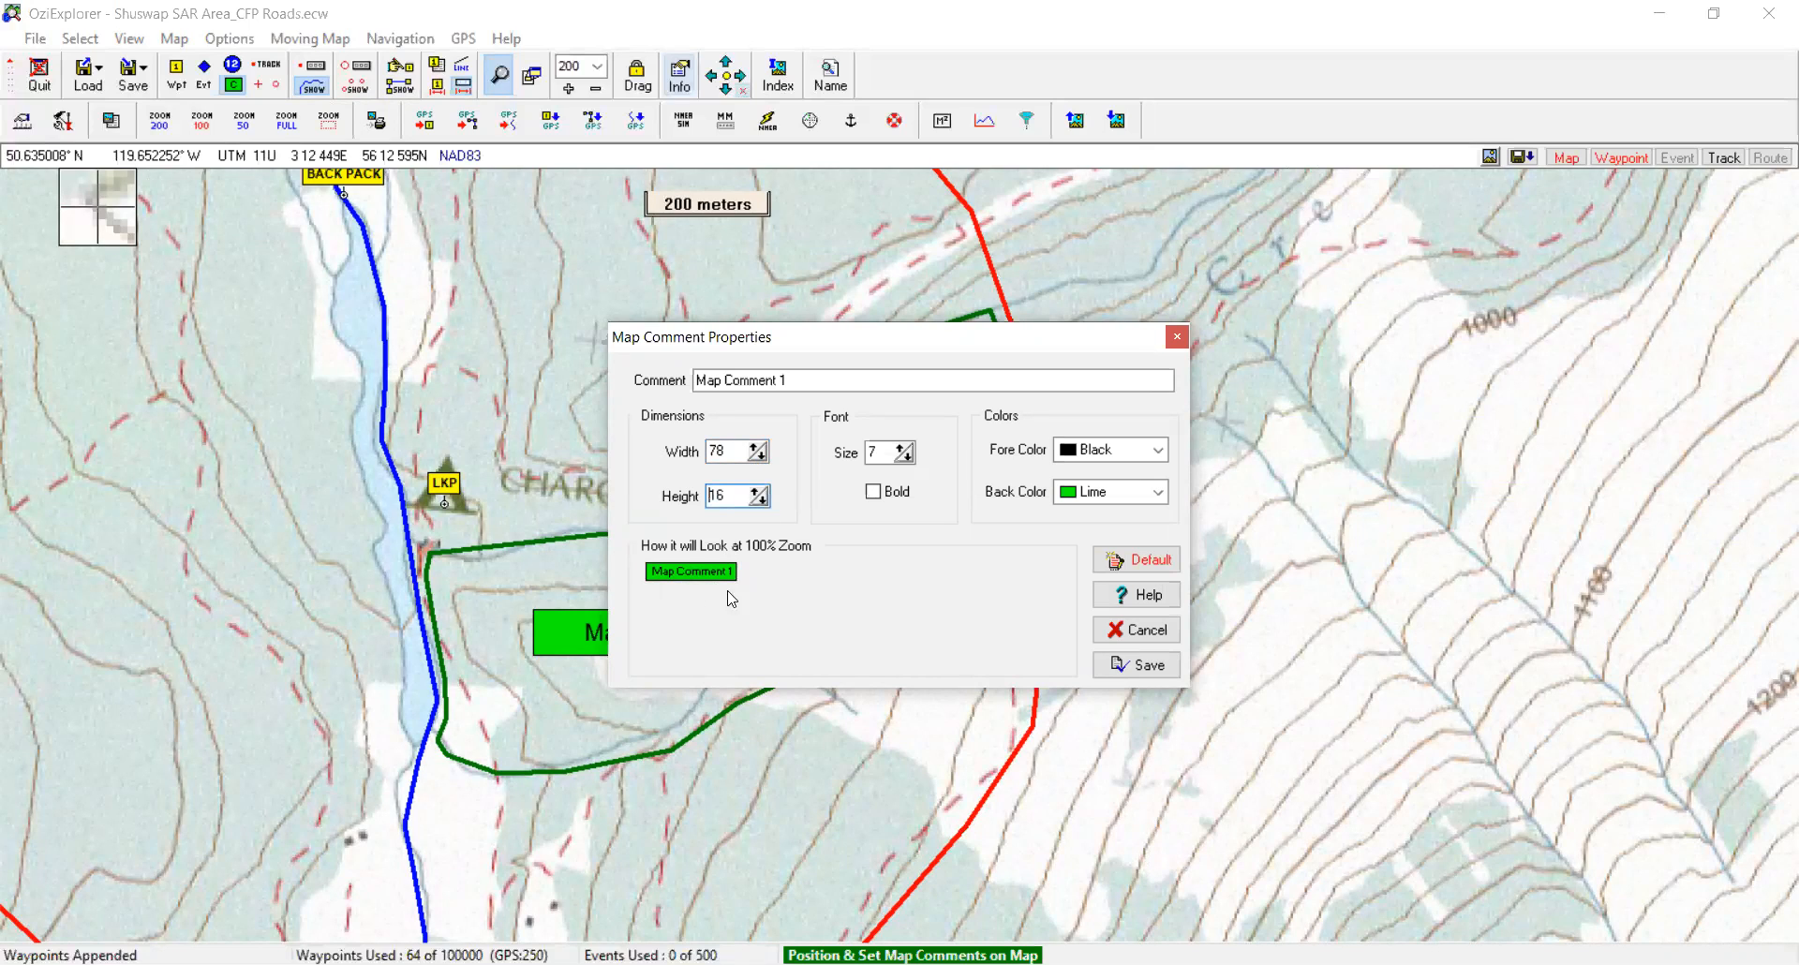
{"action": "left_click", "coordinate": [1160, 667]}
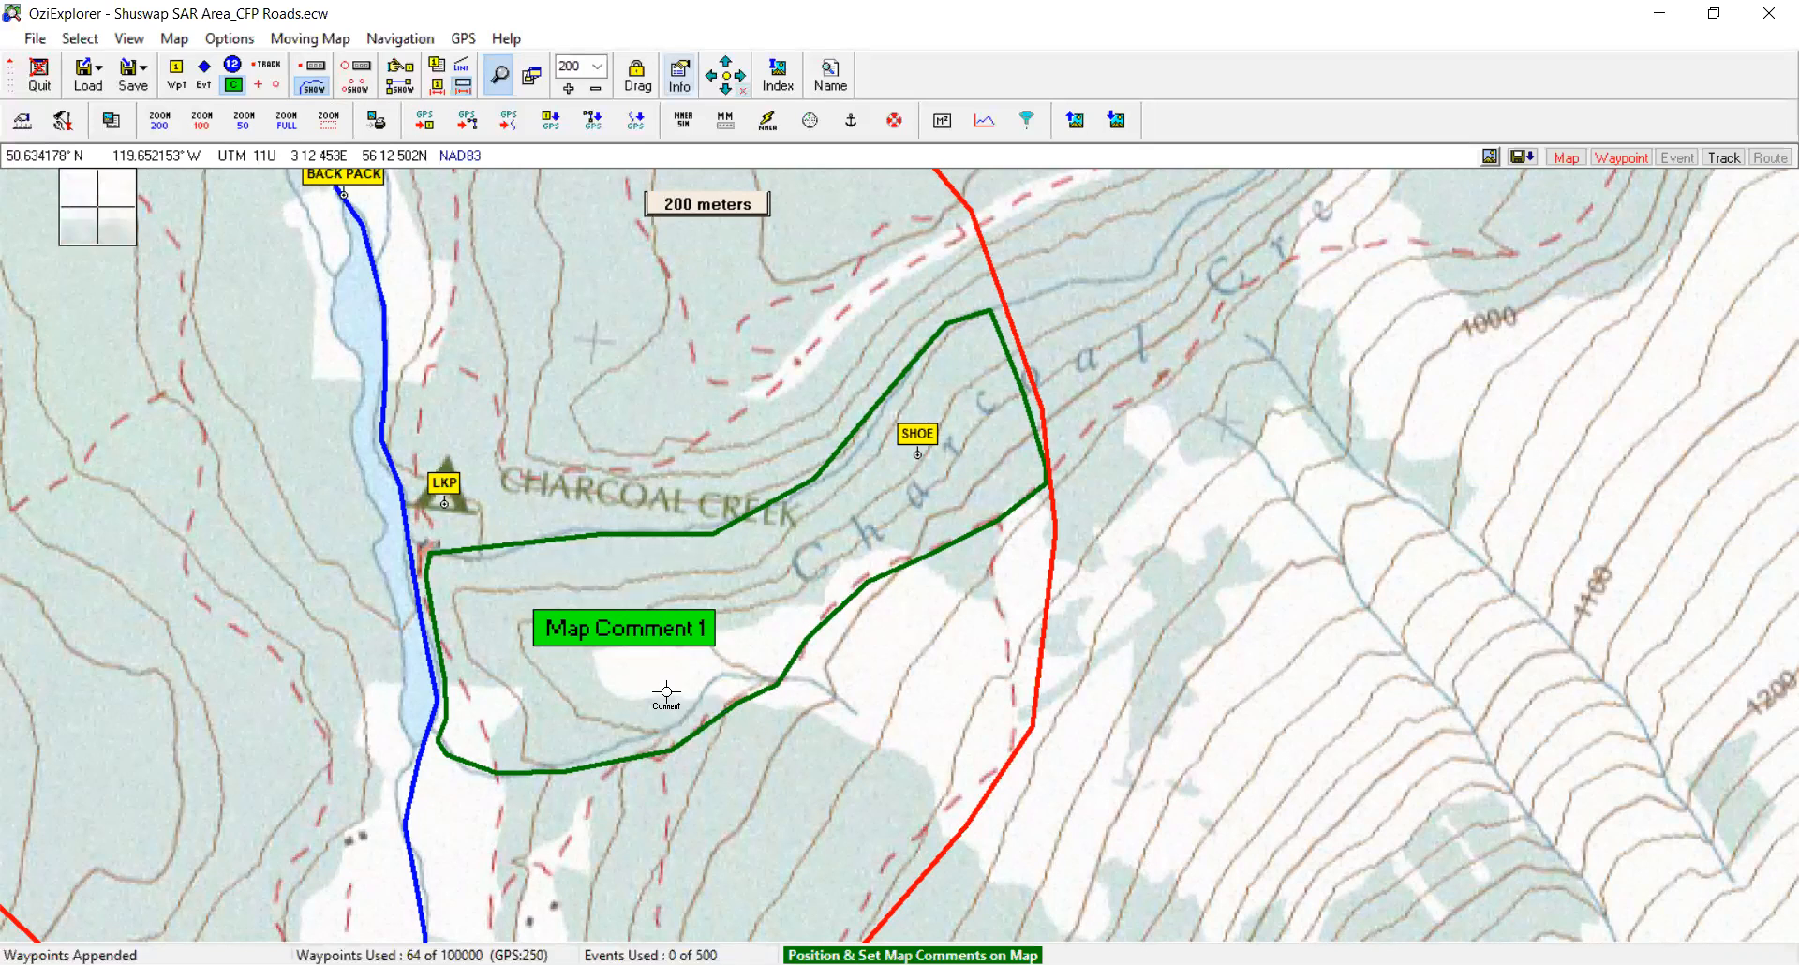
Place a second map comment beside the blue line north of BACK PACK and leave comment placement mode
{"action": "left_click", "coordinate": [235, 86]}
{"action": "left_click_drag", "start_coordinate": [500, 407], "coordinate": [974, 599]}
{"action": "left_click_drag", "start_coordinate": [839, 341], "coordinate": [804, 444]}
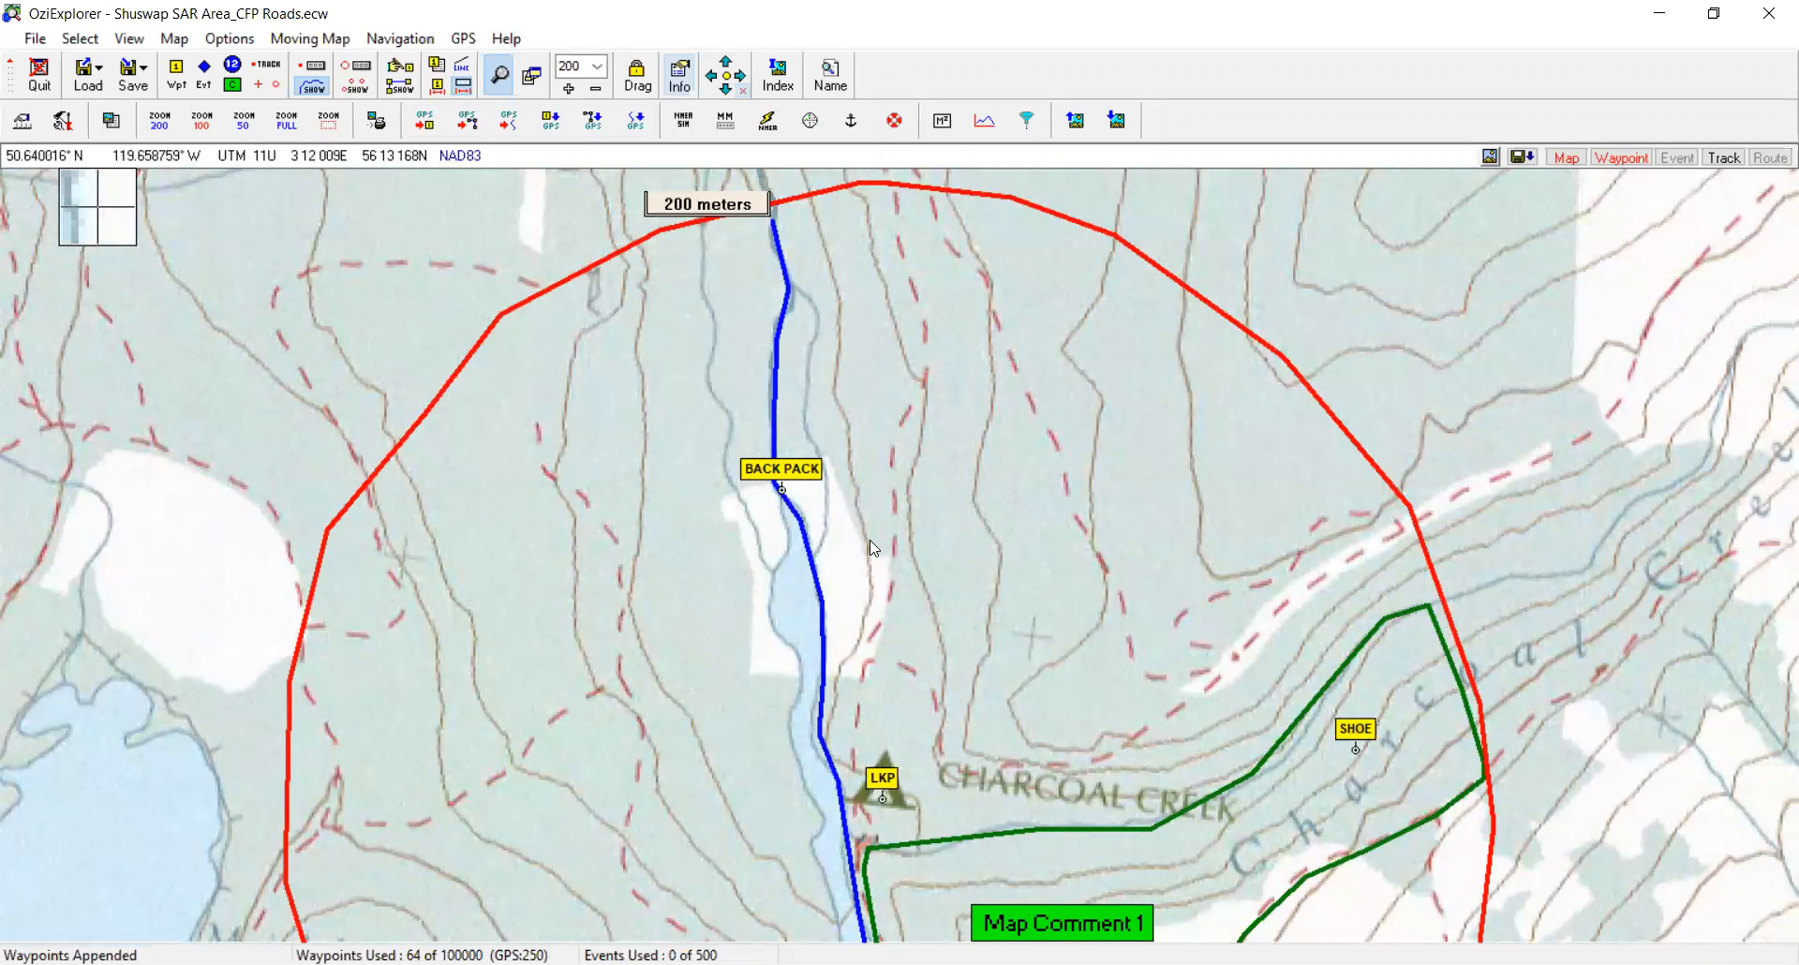
{"action": "left_click", "coordinate": [233, 85]}
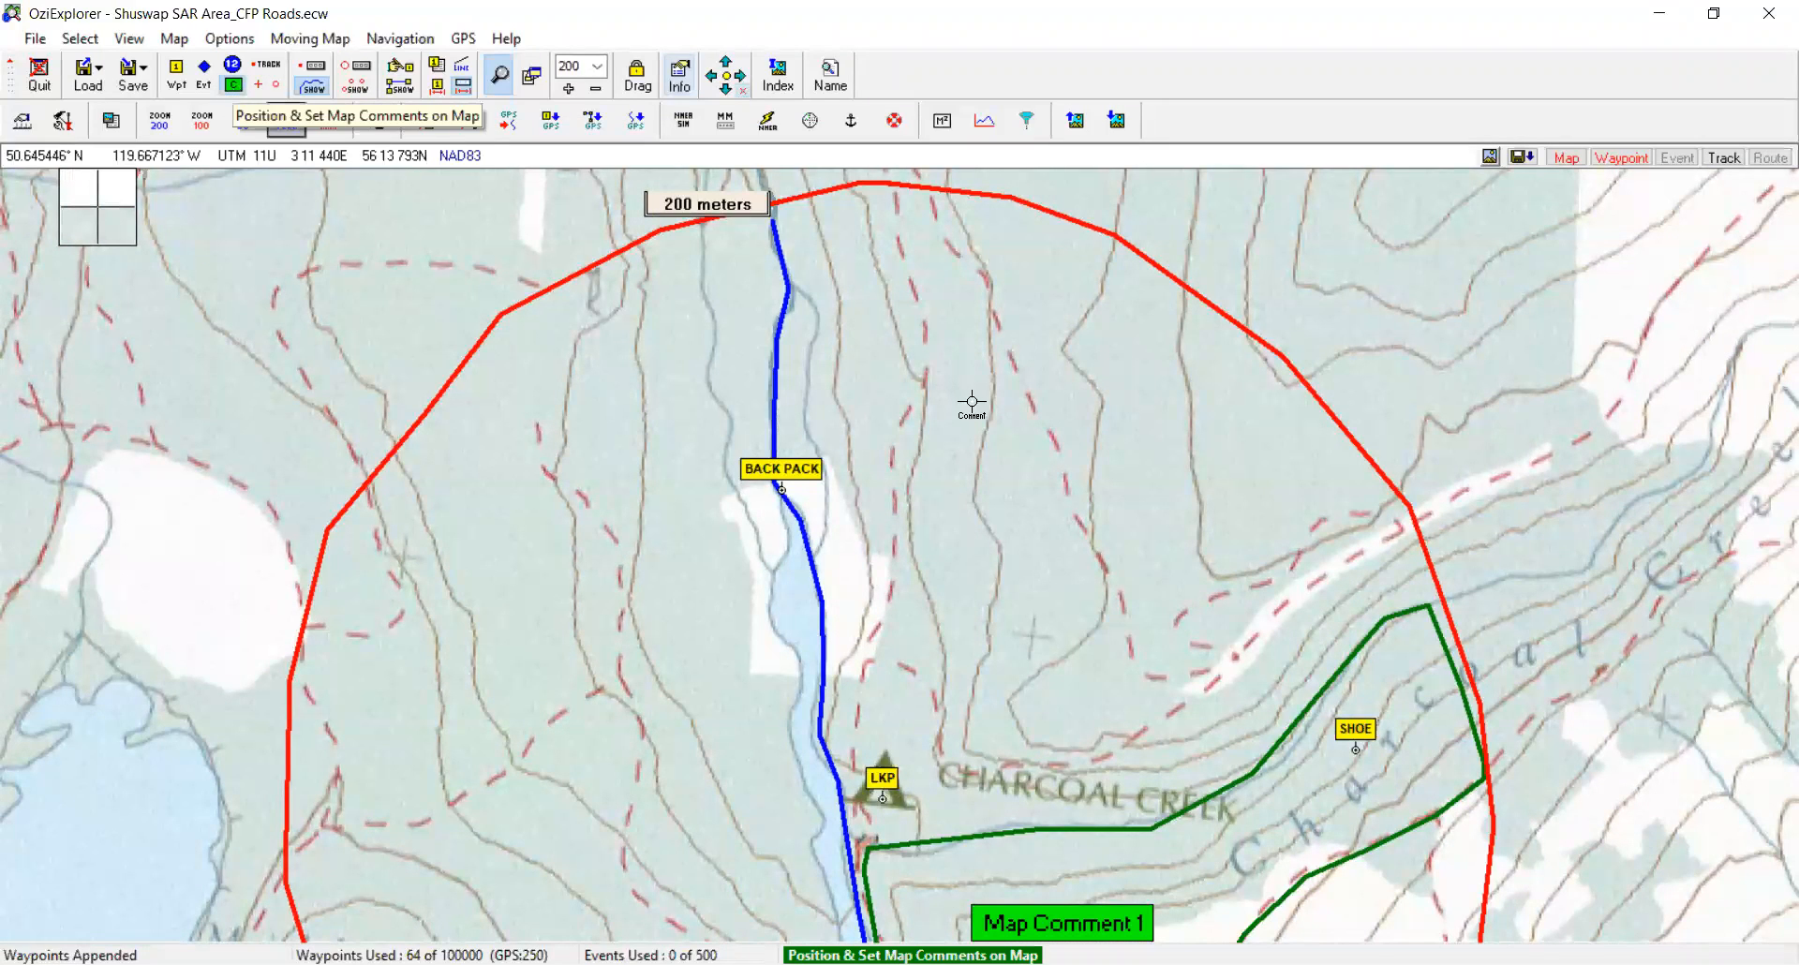
{"action": "left_click", "coordinate": [781, 322]}
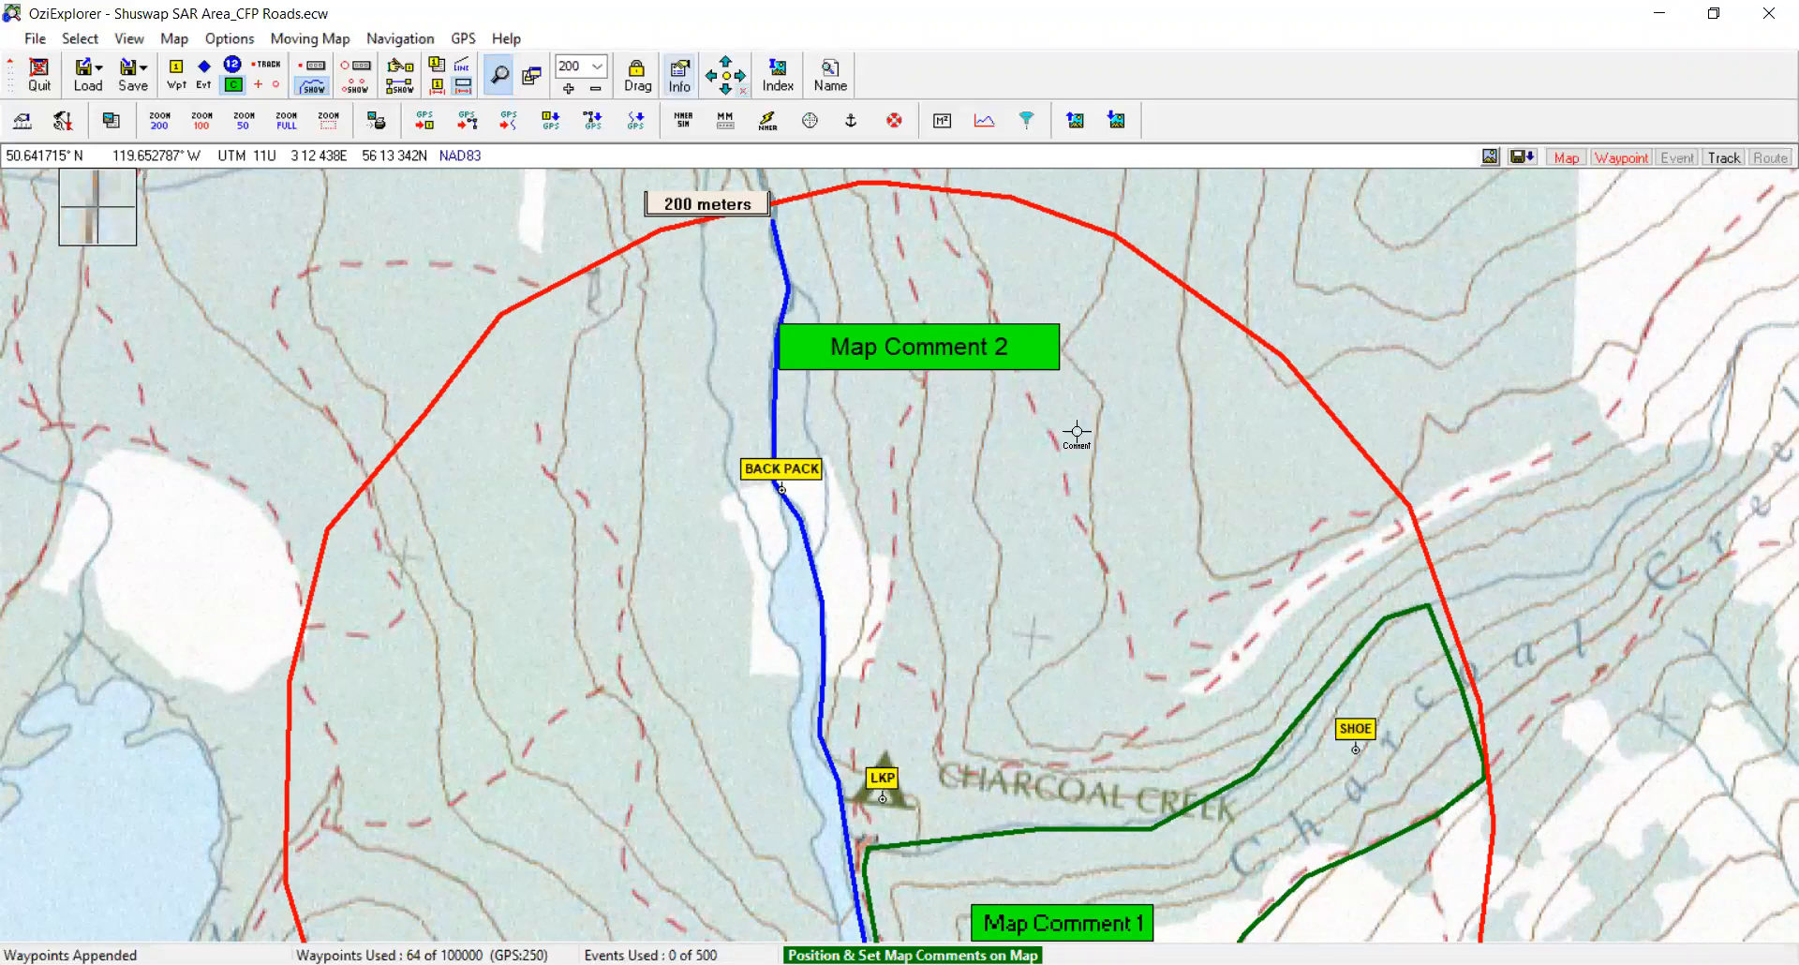
{"action": "left_click", "coordinate": [234, 86]}
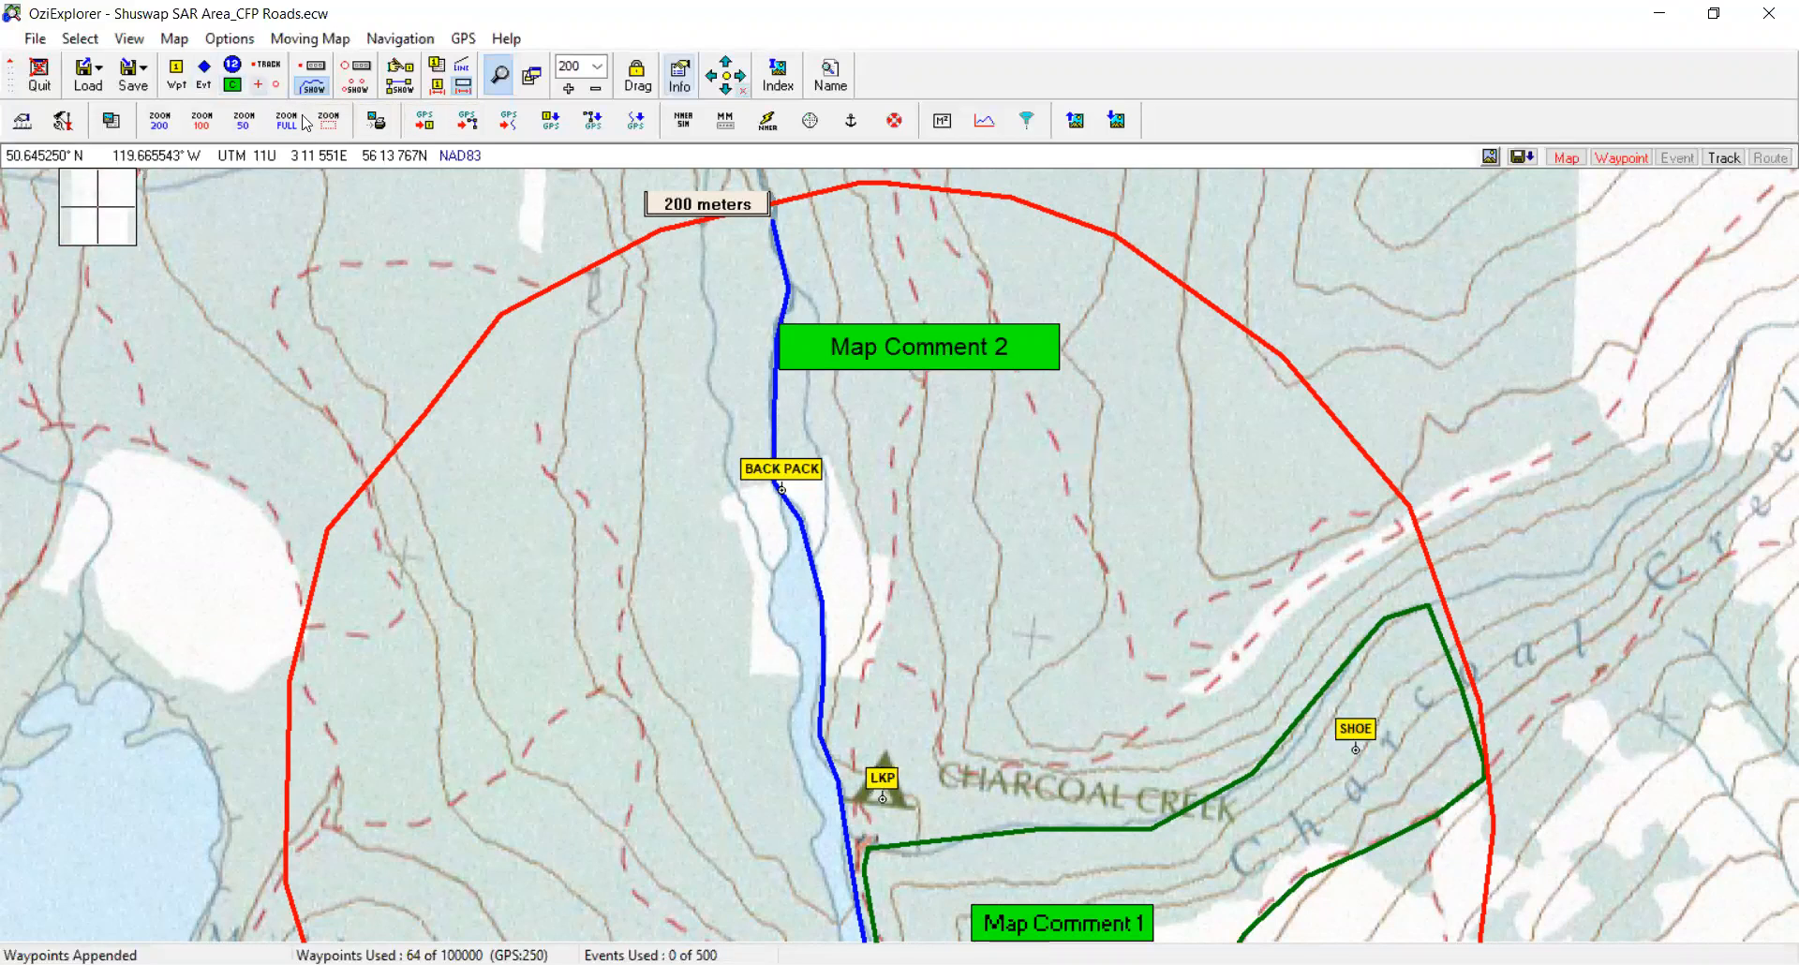
Change the second map comment's text to SHORELINE SEARCH, with font size 6 and bold
{"action": "left_click", "coordinate": [929, 361]}
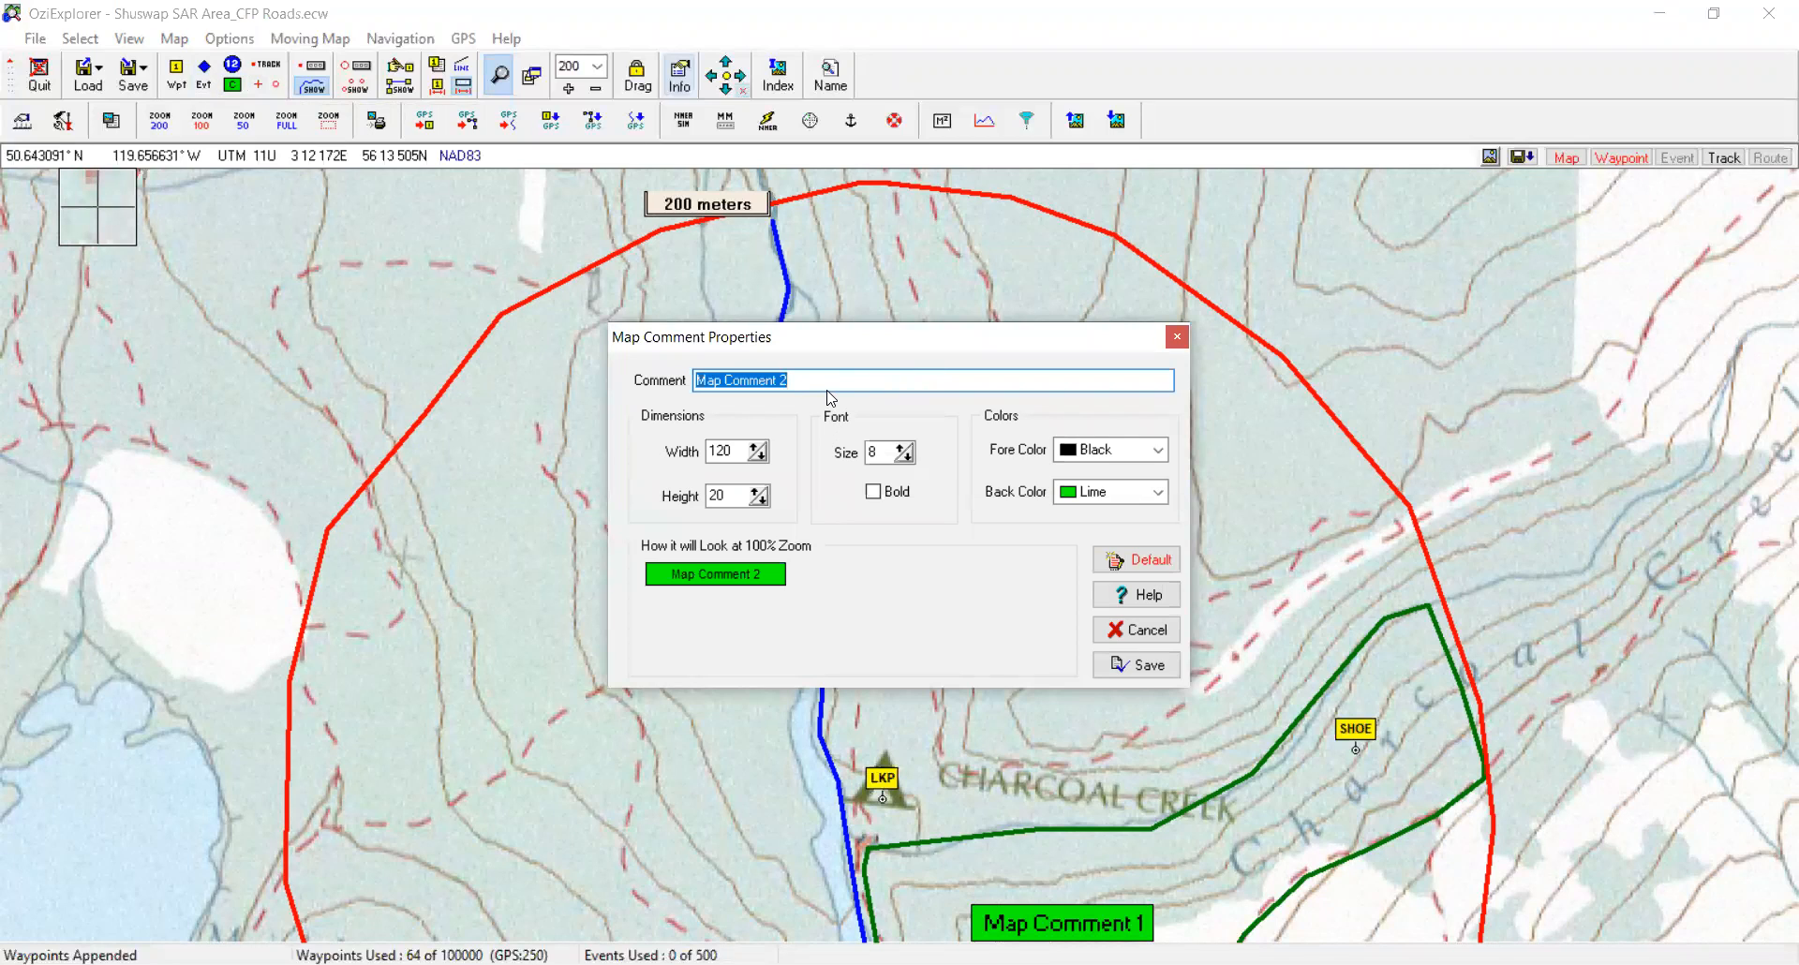
{"action": "type", "text": "SHORELI"}
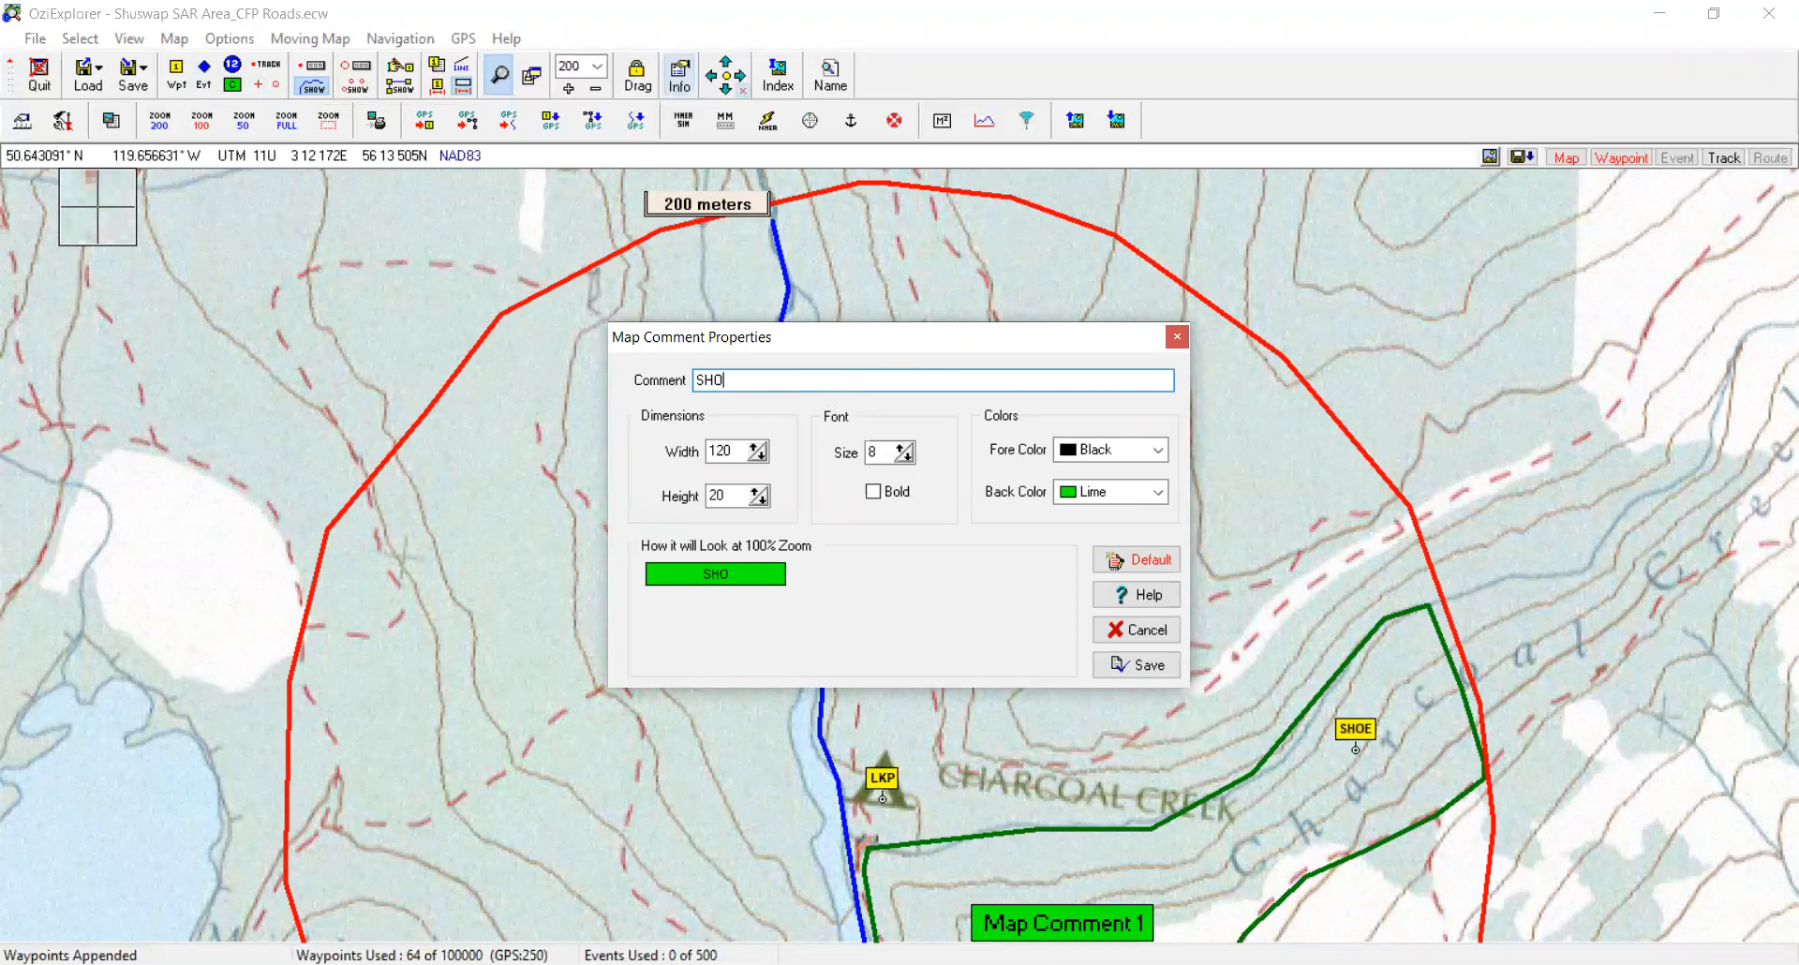
{"action": "type", "text": "SEARCH"}
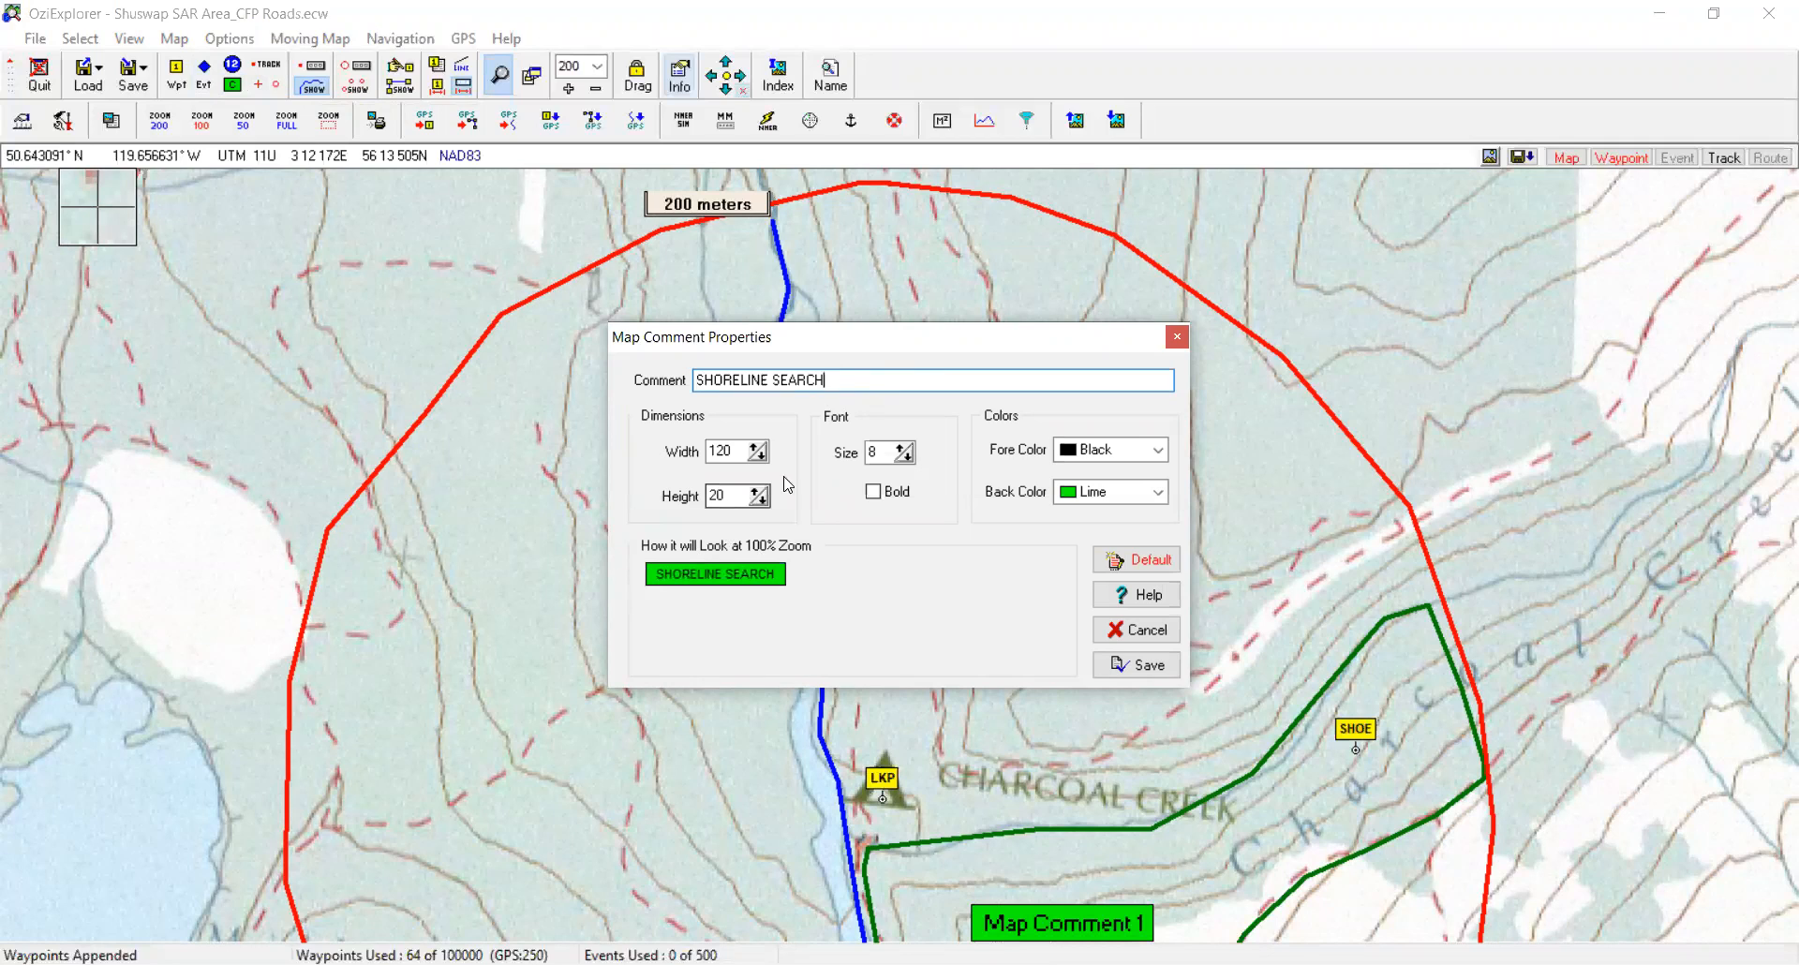
{"action": "left_click", "coordinate": [907, 459]}
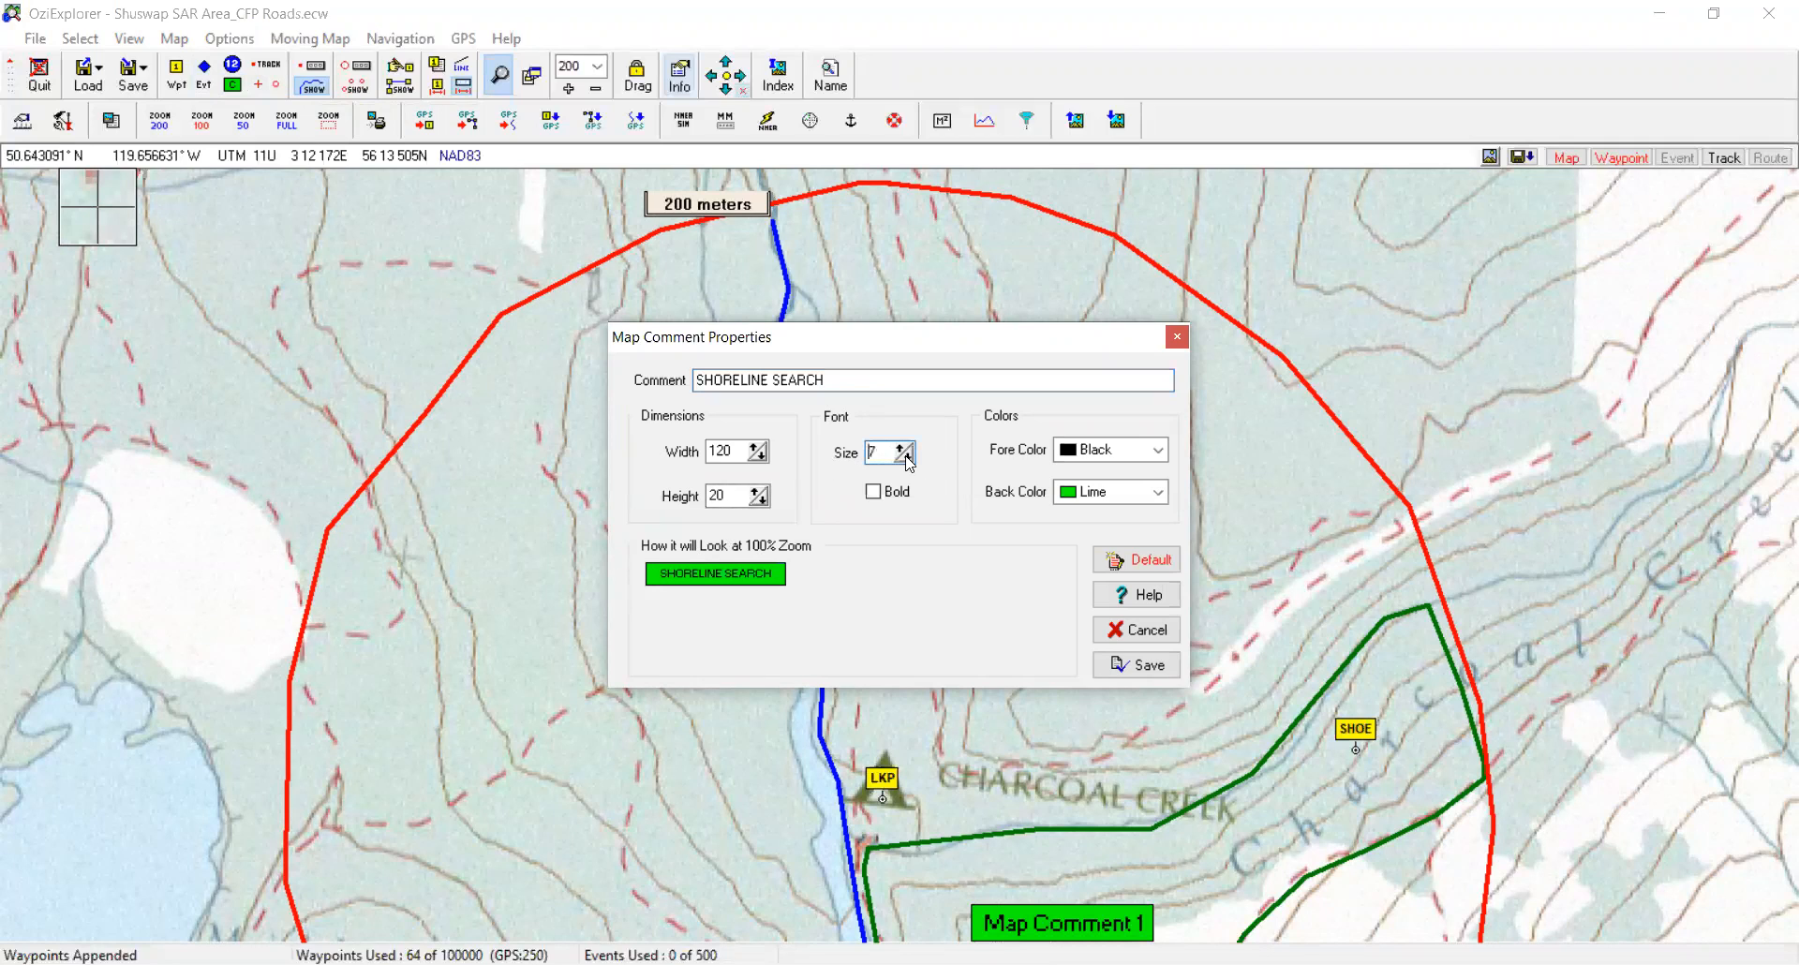
{"action": "left_click", "coordinate": [907, 459]}
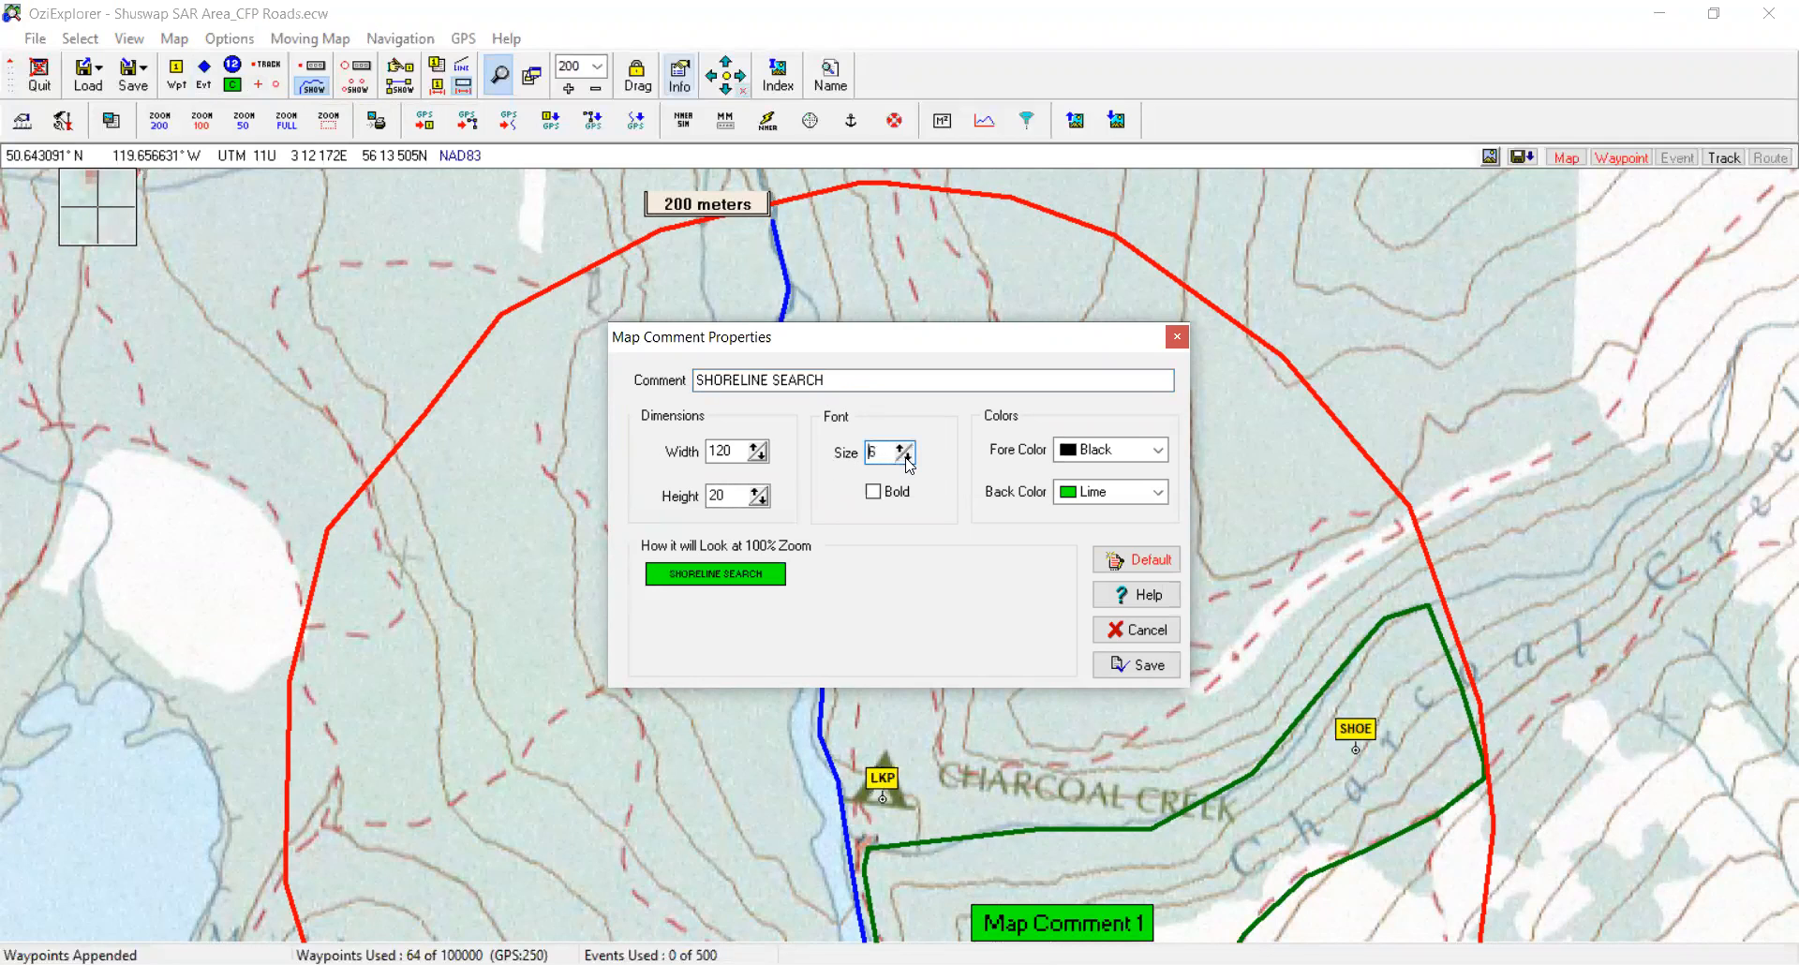
{"action": "left_click", "coordinate": [873, 493]}
Set the SHORELINE SEARCH comment's width to 100 and height to 16, and save its properties
{"action": "left_click", "coordinate": [763, 457]}
{"action": "left_click", "coordinate": [763, 456]}
{"action": "left_click", "coordinate": [763, 457]}
{"action": "left_click", "coordinate": [763, 456]}
{"action": "left_click", "coordinate": [763, 456]}
{"action": "left_click", "coordinate": [763, 456]}
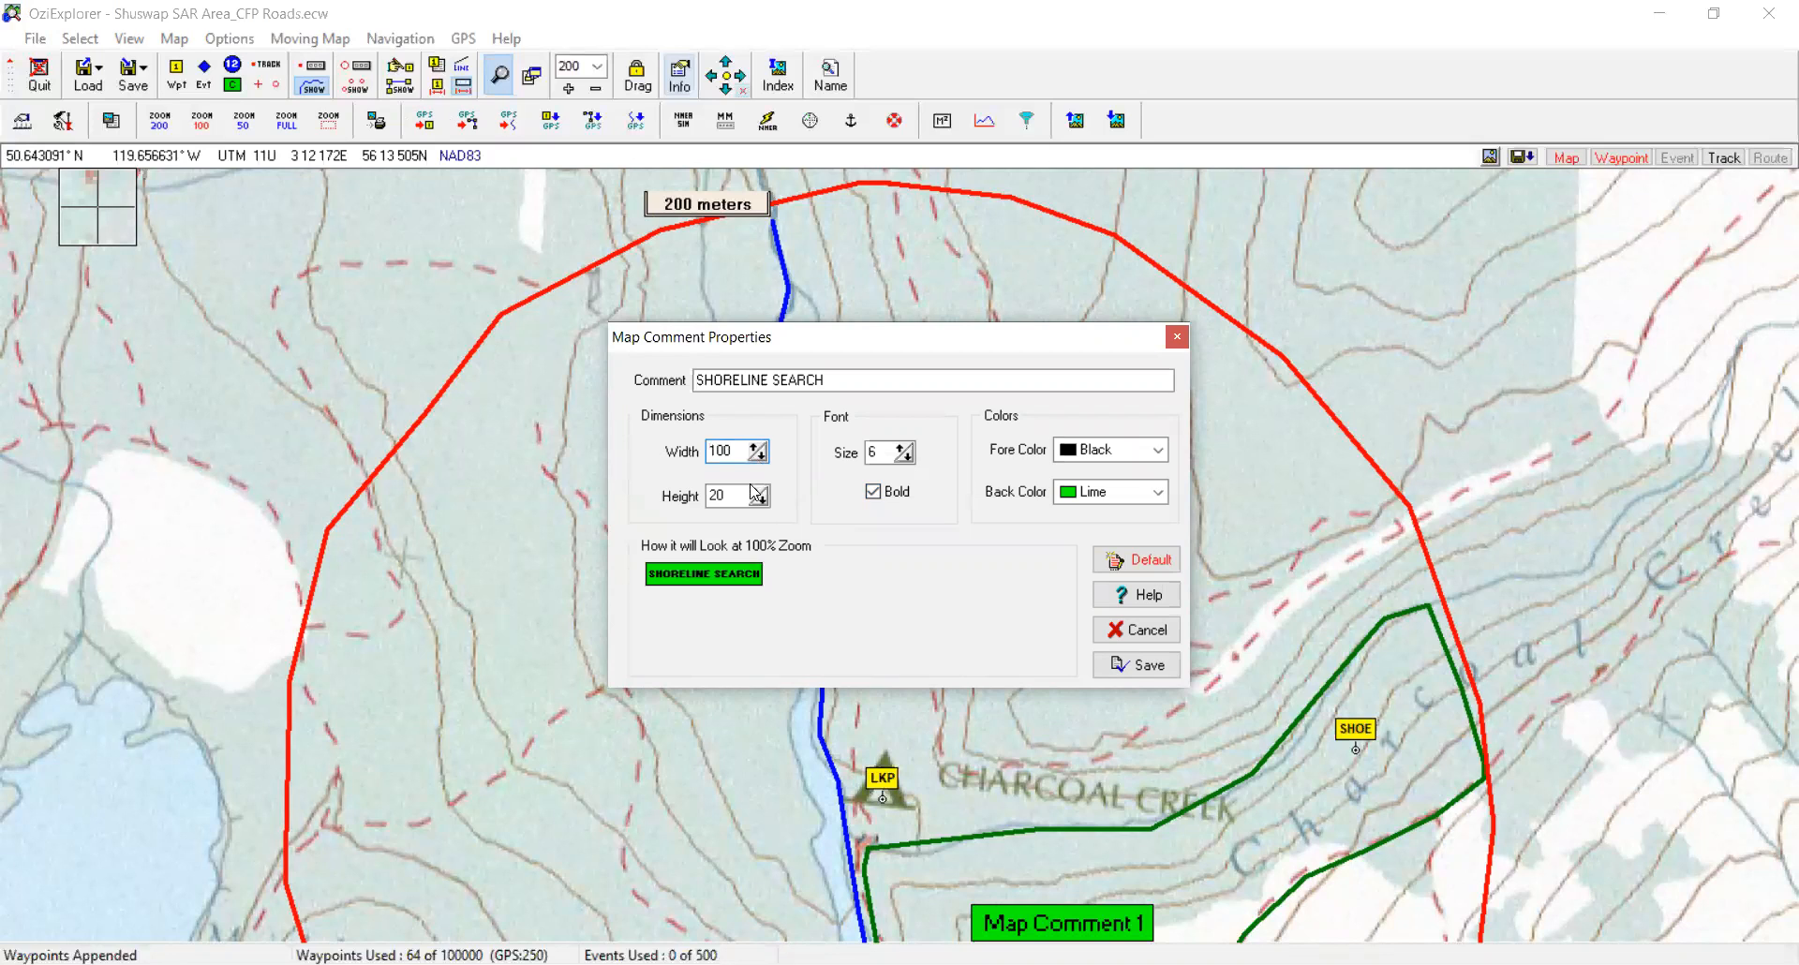
{"action": "left_click", "coordinate": [762, 501]}
{"action": "left_click", "coordinate": [762, 500]}
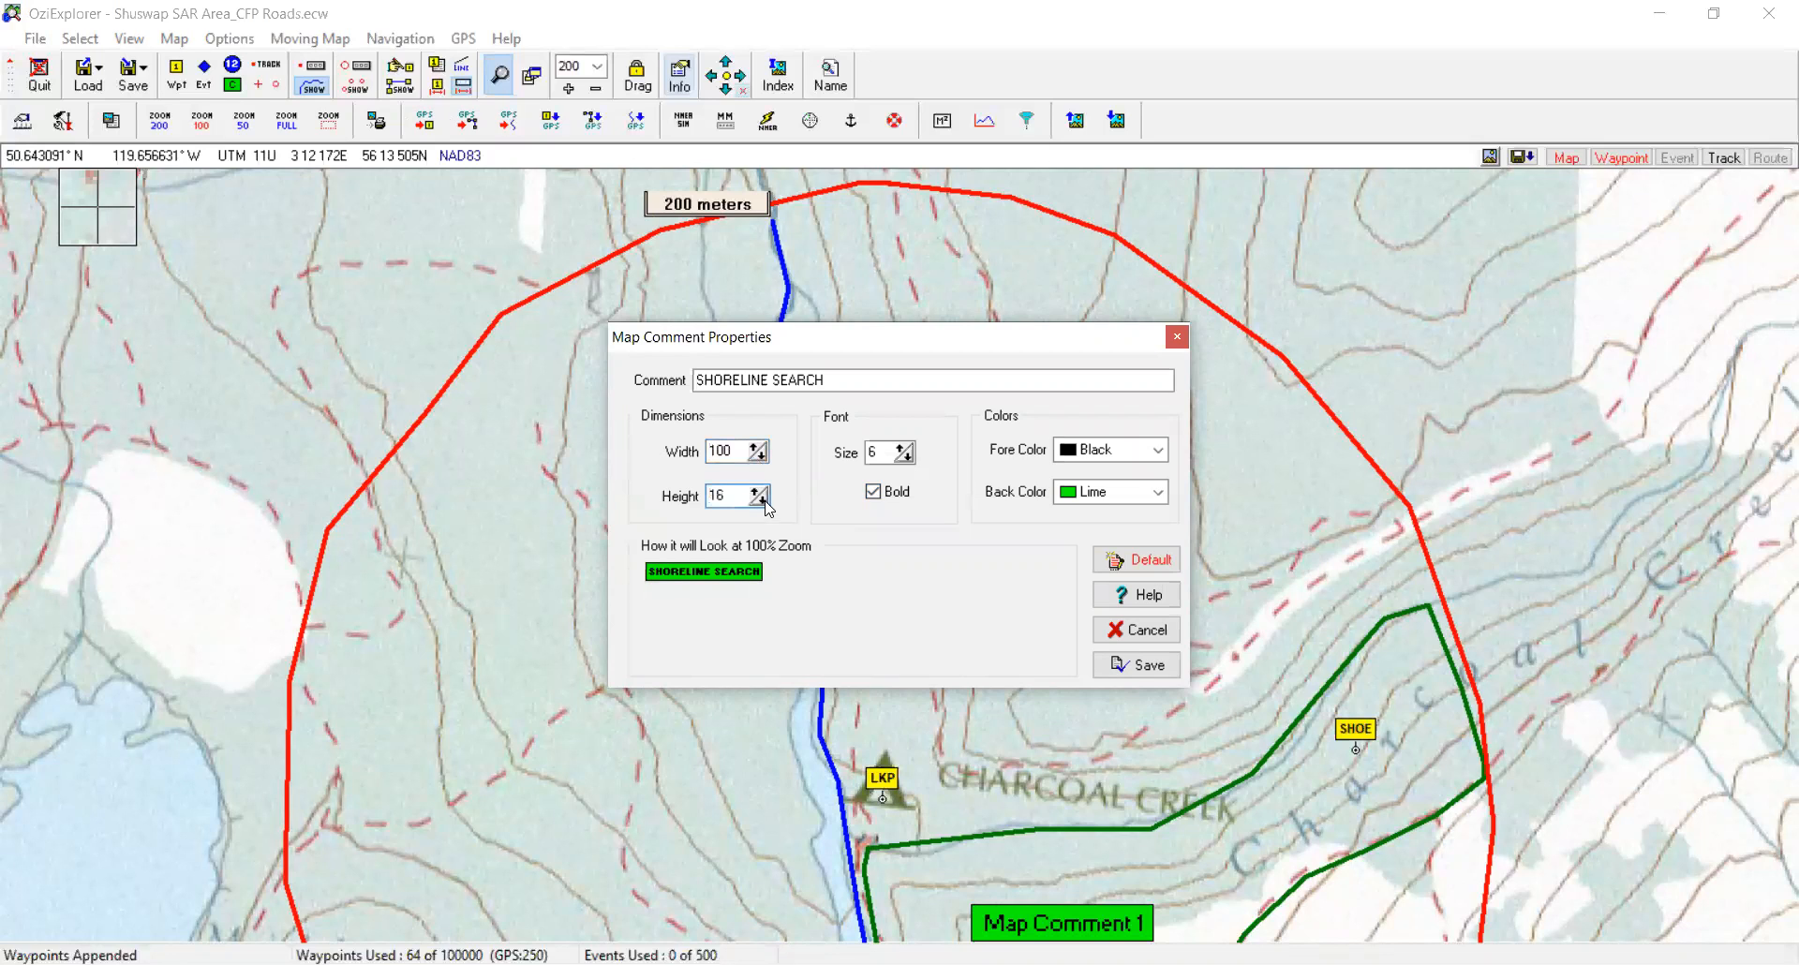
{"action": "left_click", "coordinate": [1144, 665]}
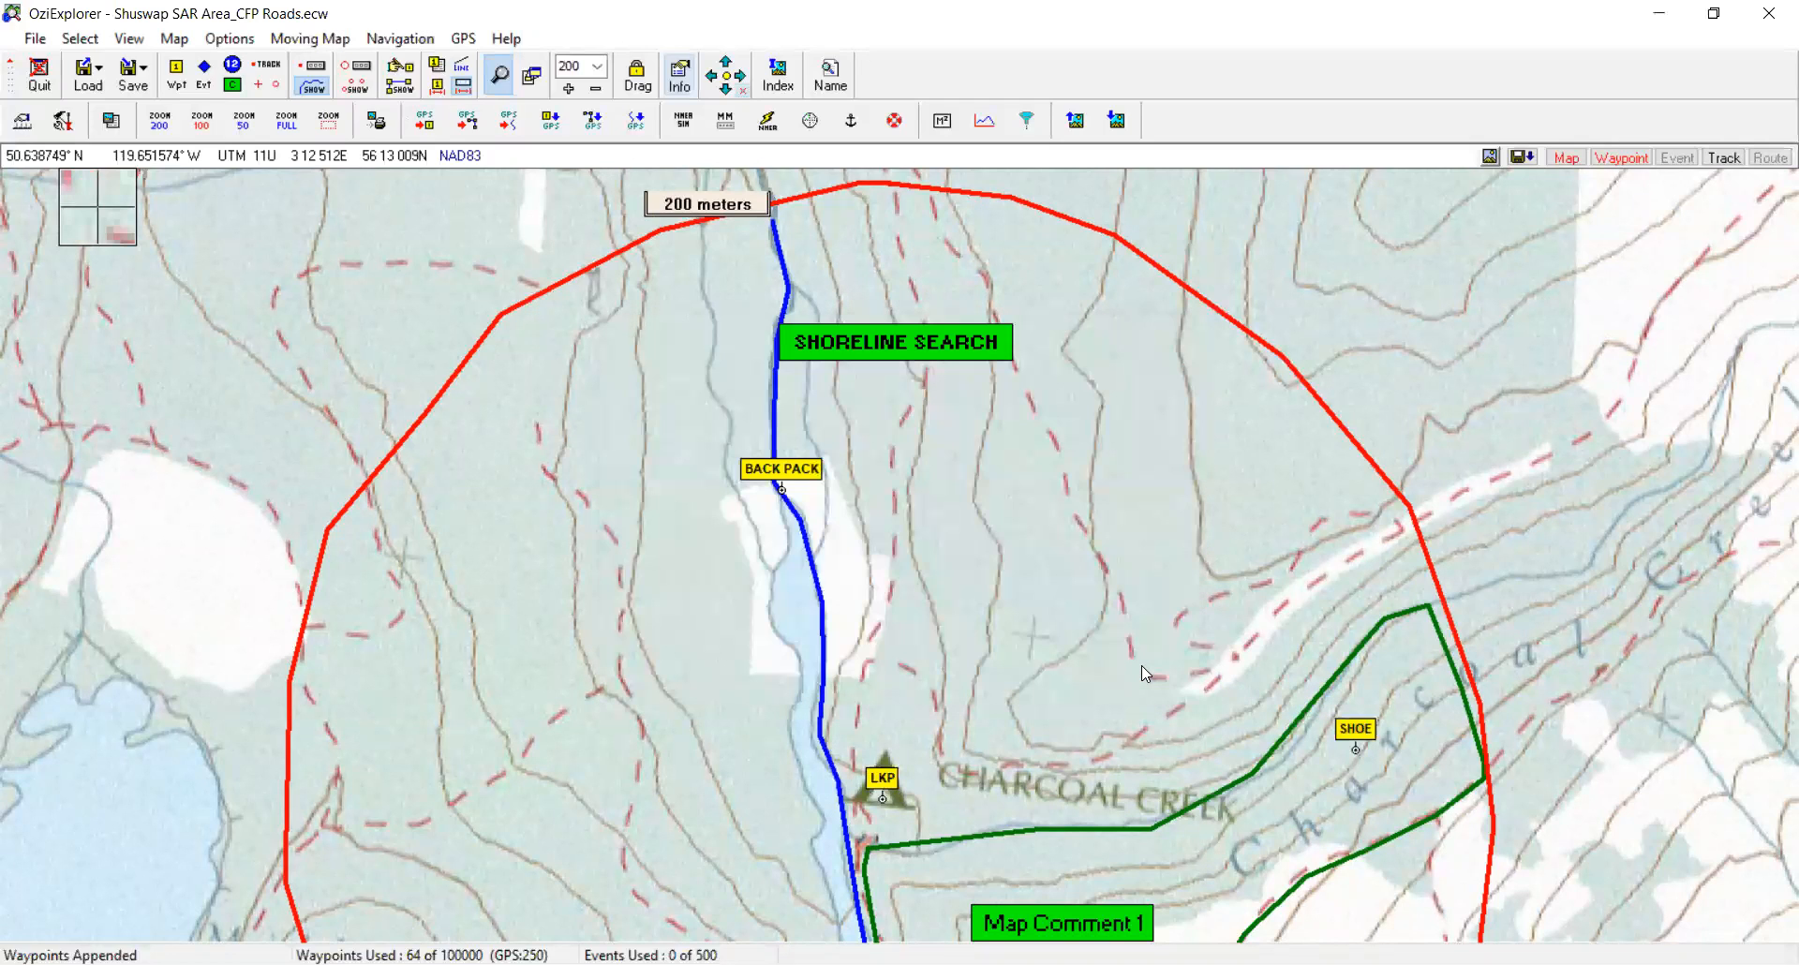
Reduce the SHORELINE SEARCH comment to font size 5 without bold and width 82, and save it
{"action": "left_click", "coordinate": [891, 343]}
{"action": "left_click", "coordinate": [907, 458]}
{"action": "left_click", "coordinate": [879, 491]}
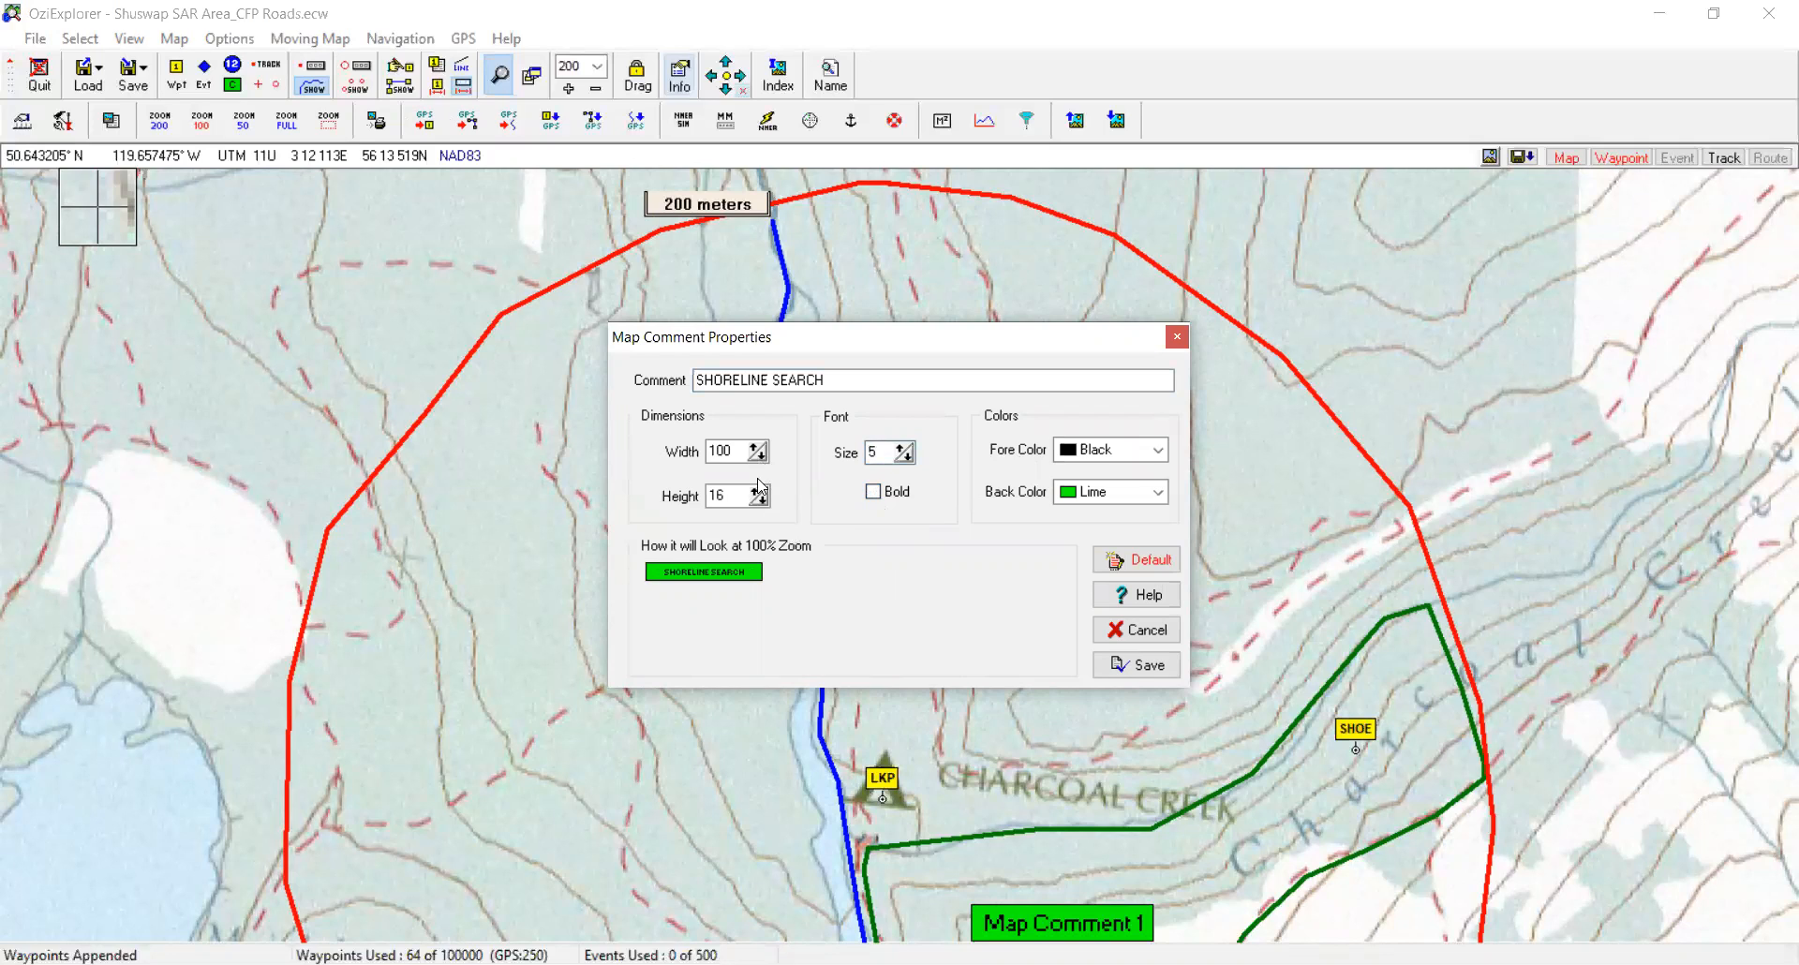
{"action": "left_click_drag", "start_coordinate": [764, 459], "coordinate": [764, 461]}
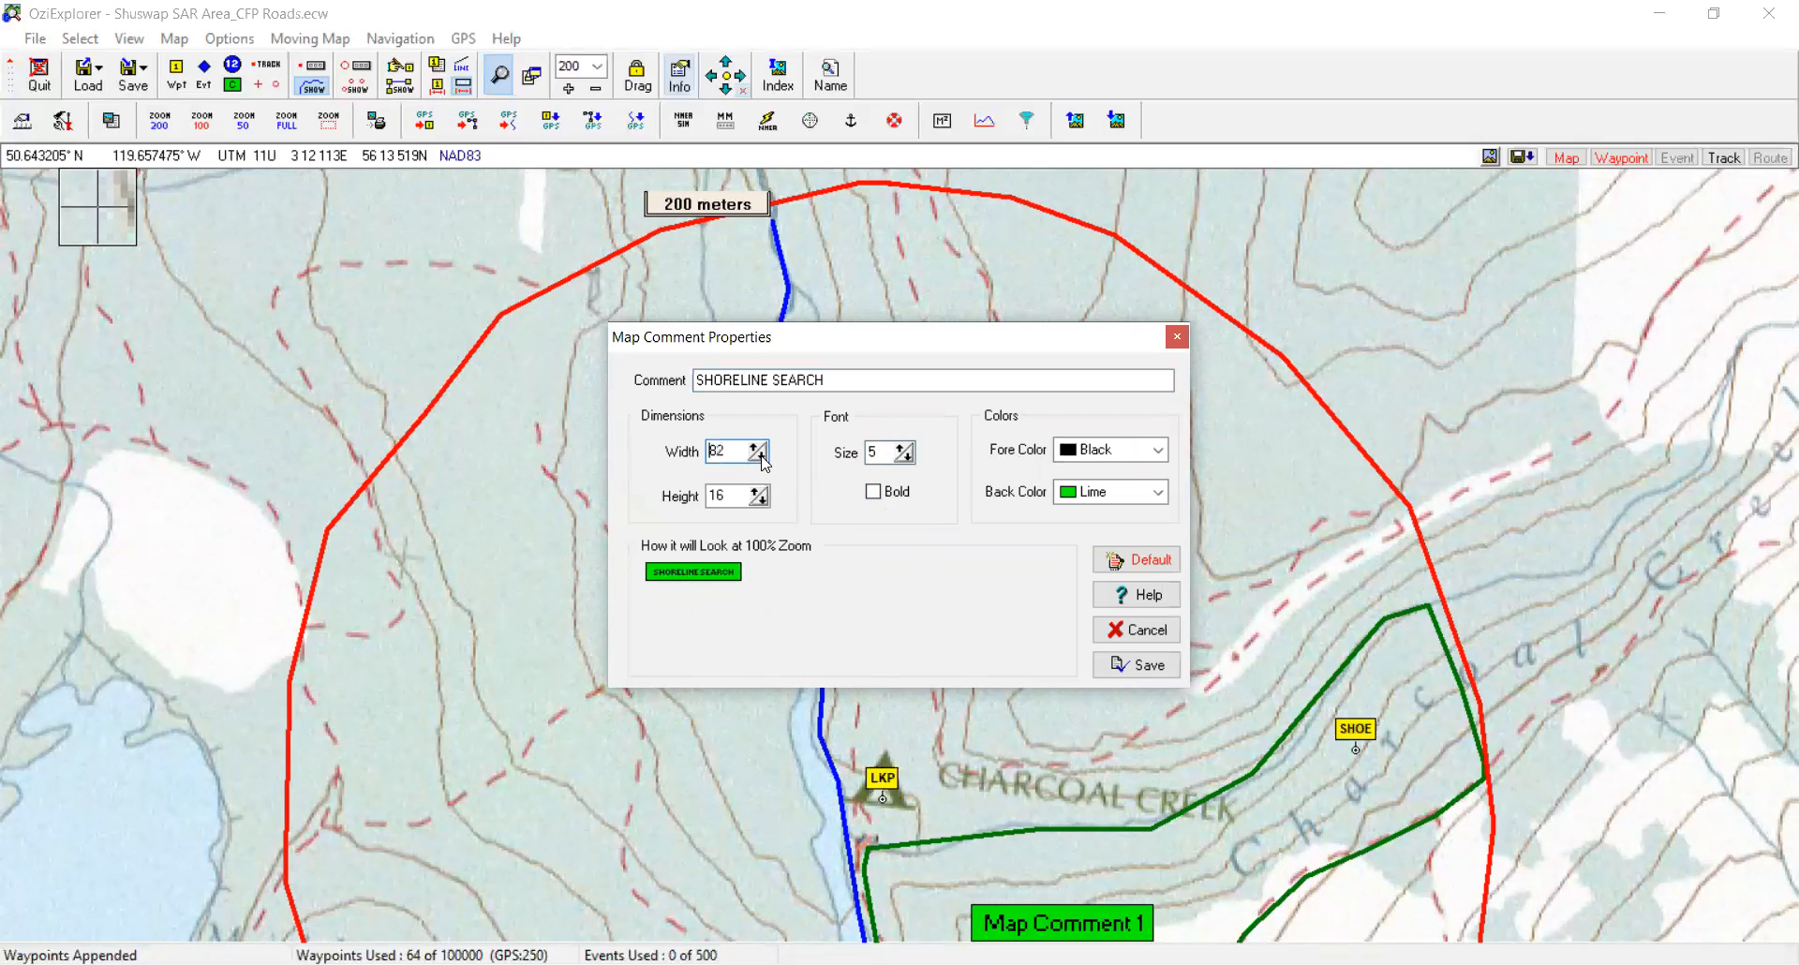
{"action": "left_click", "coordinate": [1152, 665]}
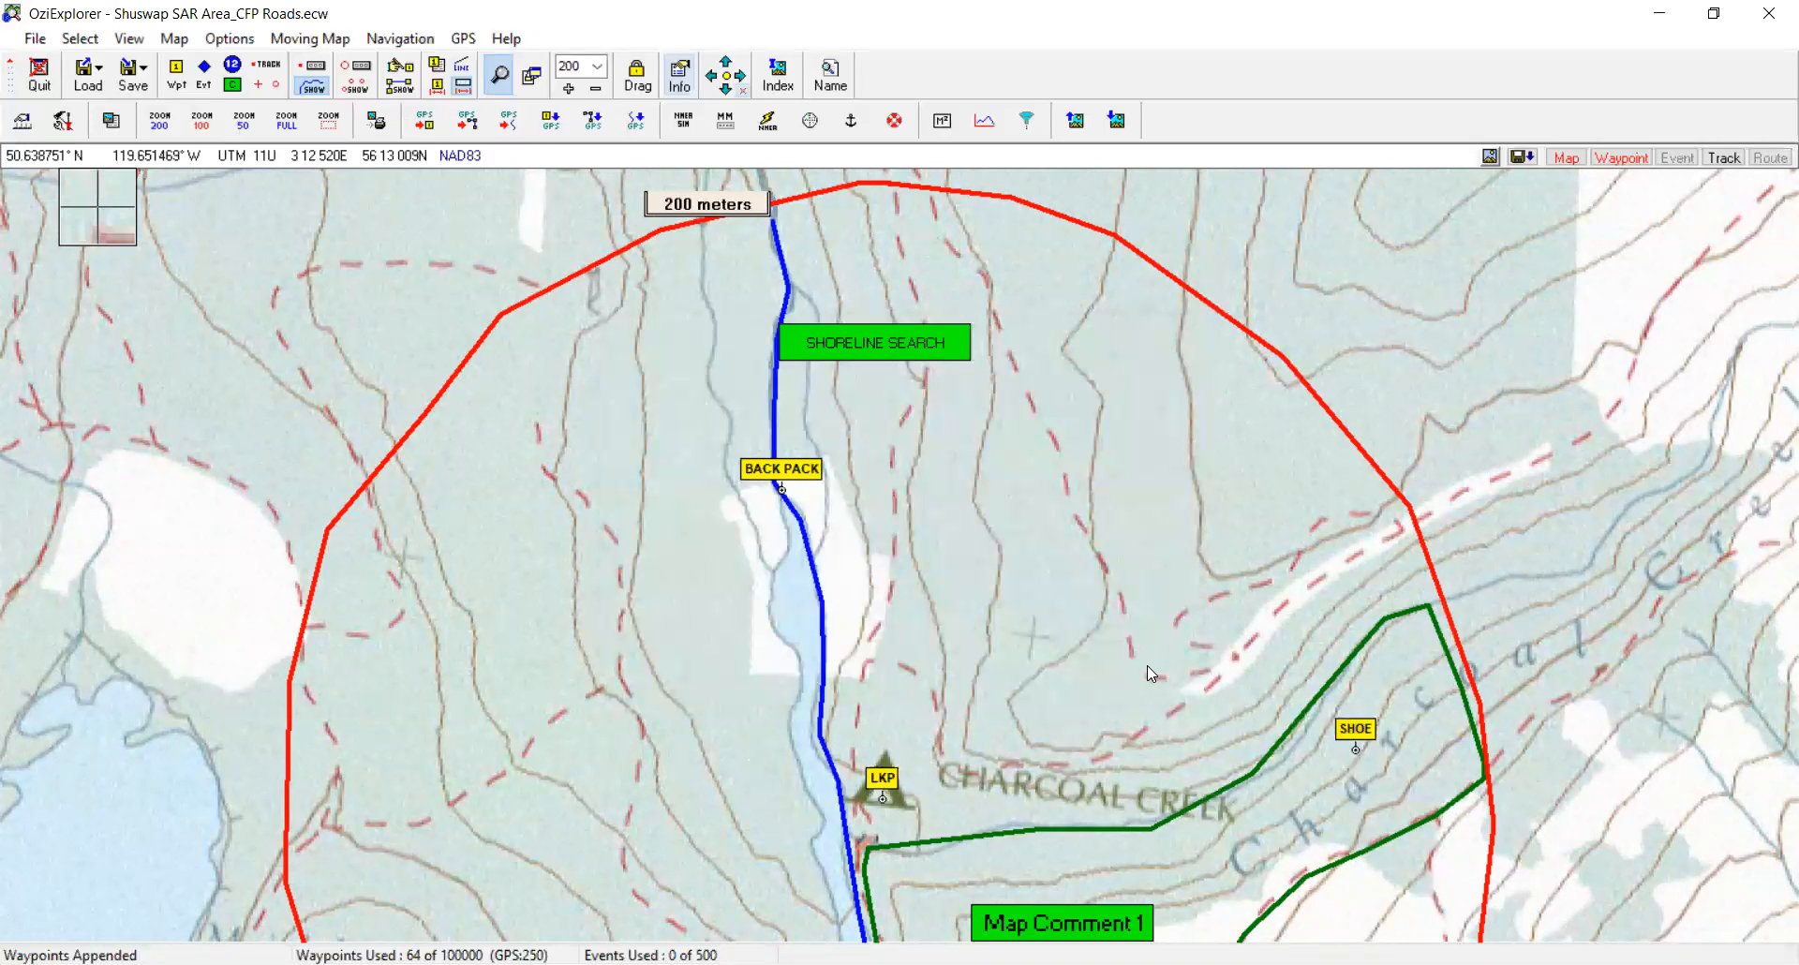
Load the shuswap full area map from the Satellite Imagery Maps folder, discarding the unsaved changes to the current map file
{"action": "scroll", "coordinate": [1152, 648], "scroll_direction": "down", "scroll_amount": 1}
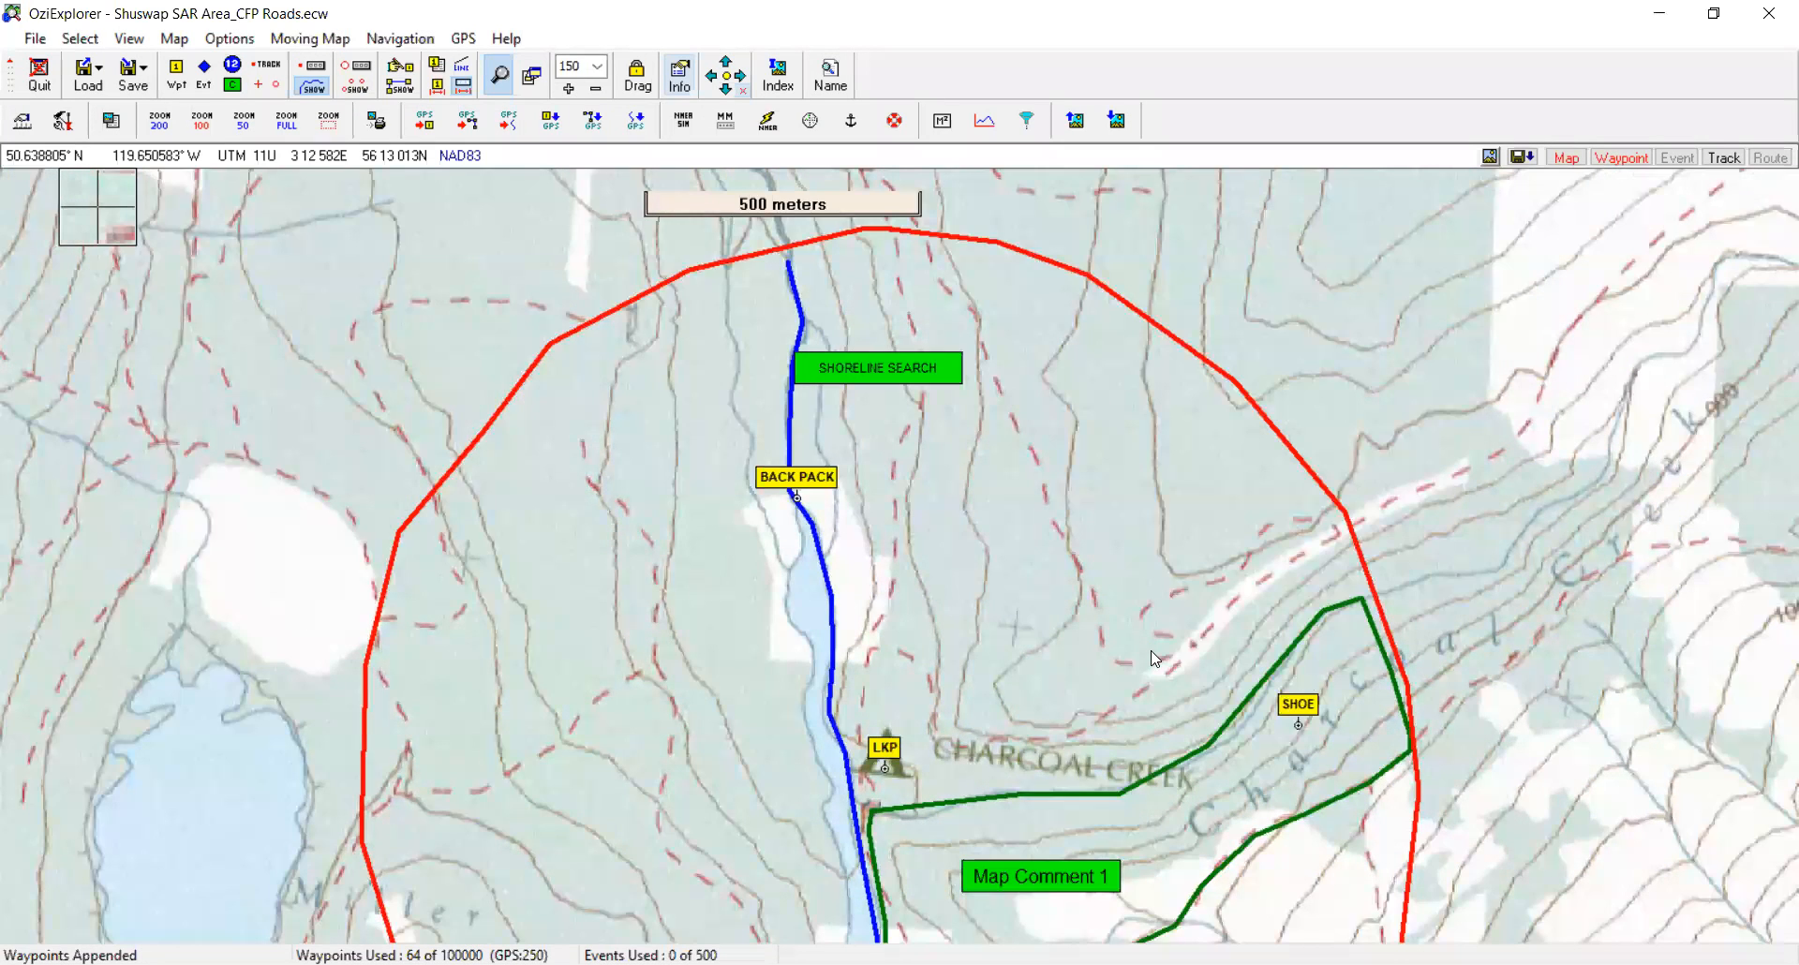
{"action": "scroll", "coordinate": [1152, 651], "scroll_direction": "down", "scroll_amount": 1}
{"action": "left_click_drag", "start_coordinate": [1065, 634], "coordinate": [1088, 502]}
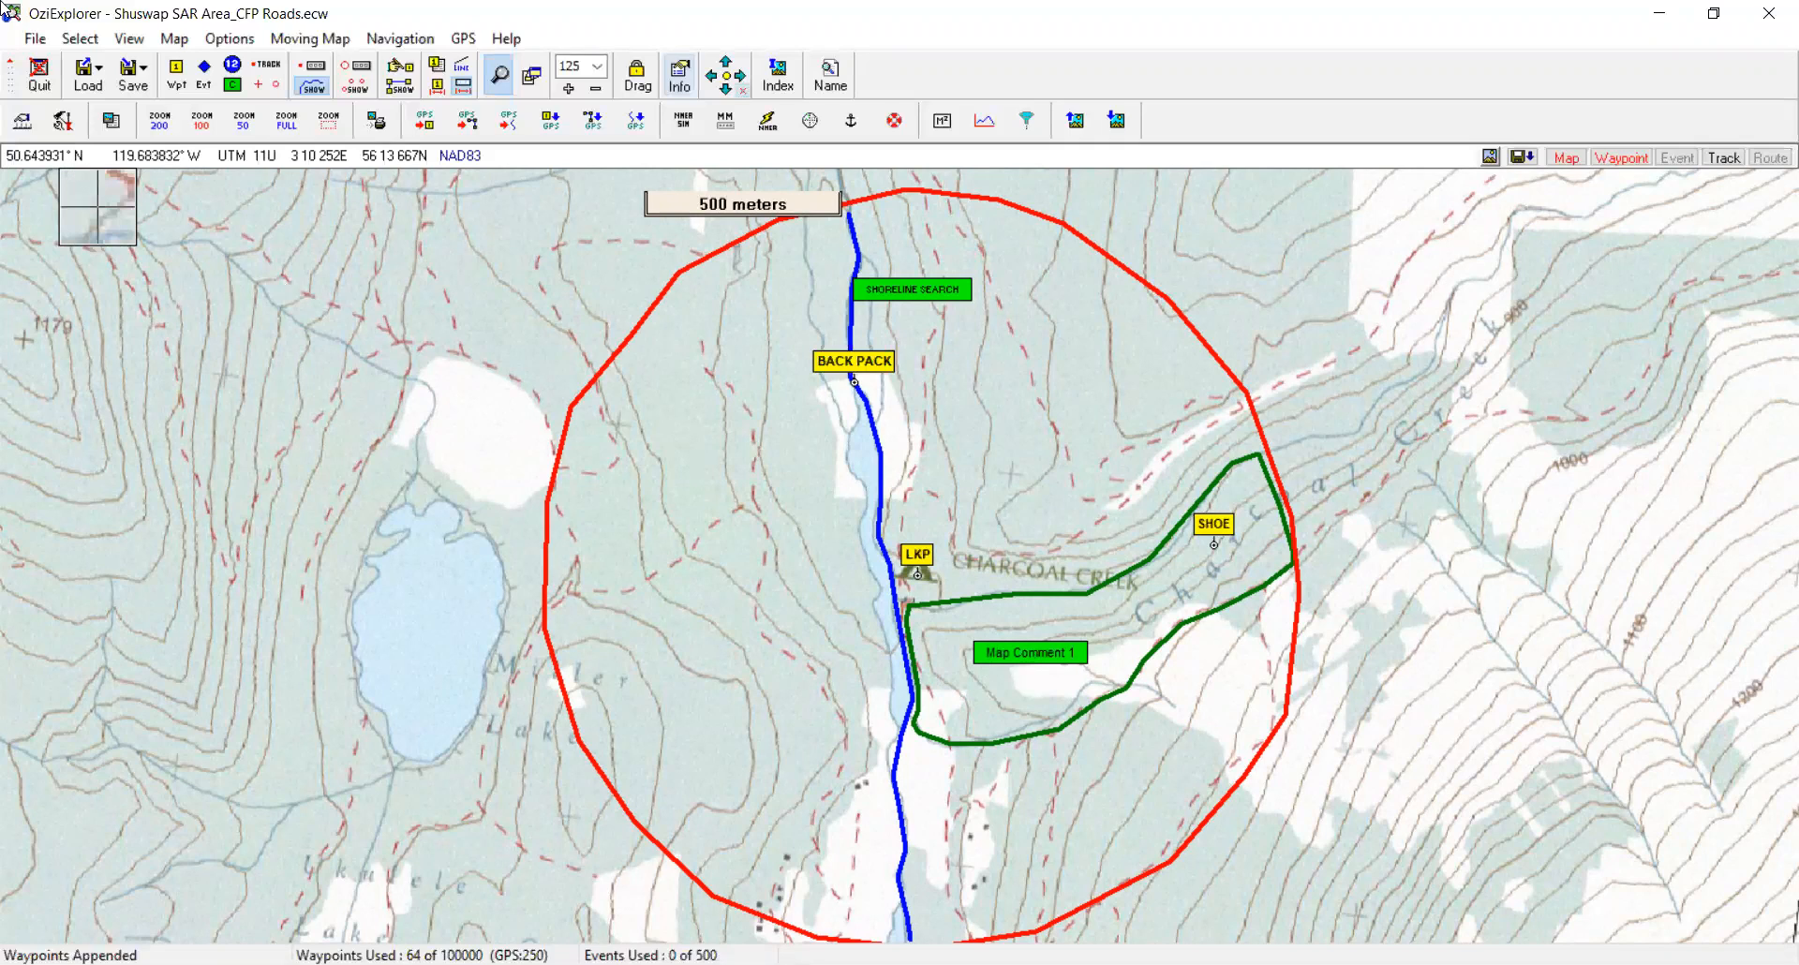
{"action": "left_click", "coordinate": [86, 75]}
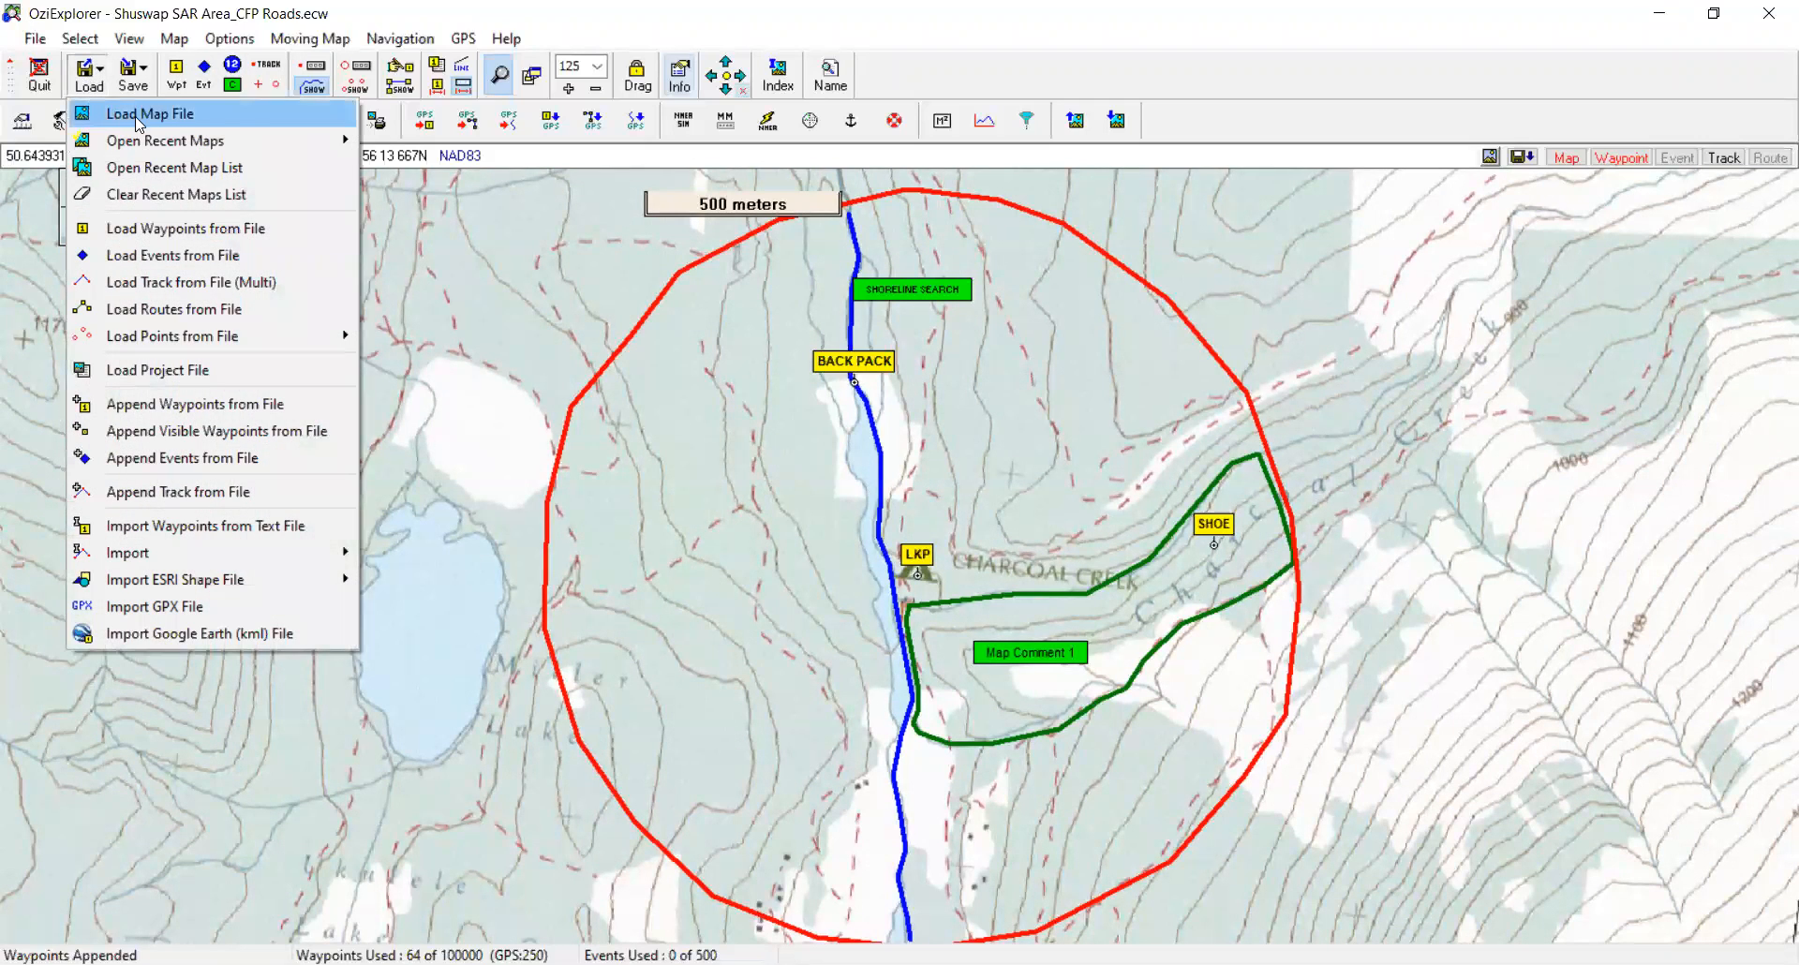
{"action": "left_click", "coordinate": [139, 119]}
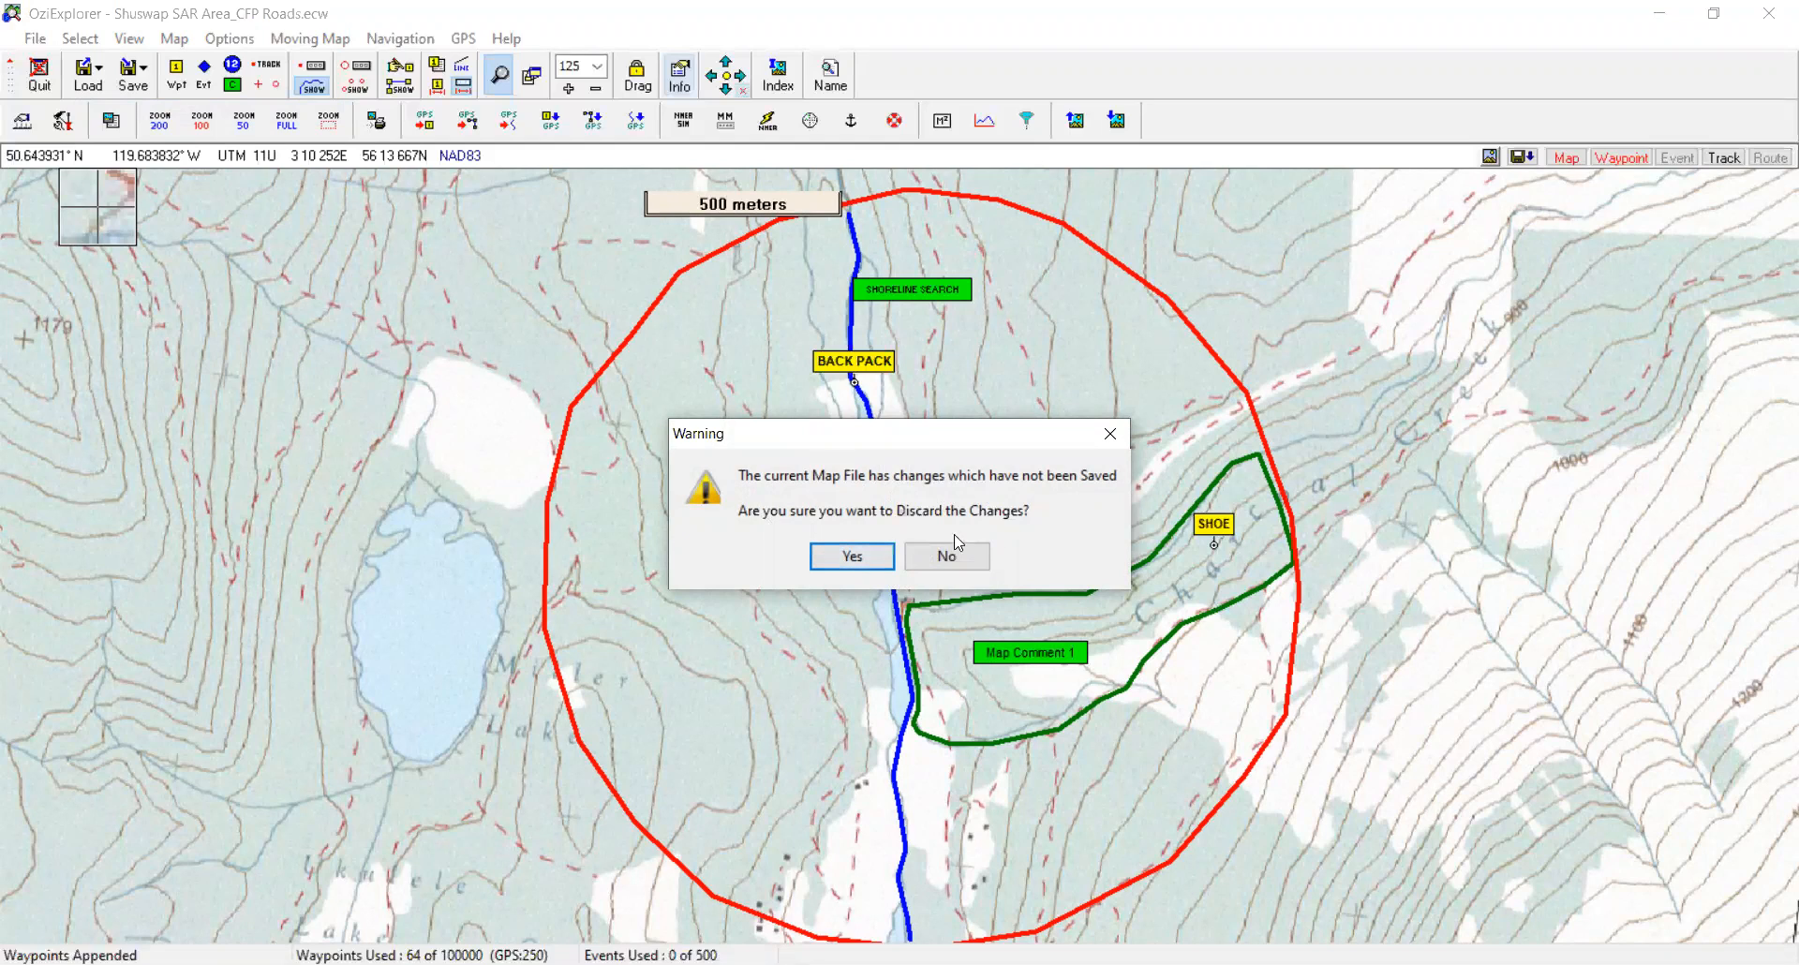
{"action": "left_click", "coordinate": [852, 557]}
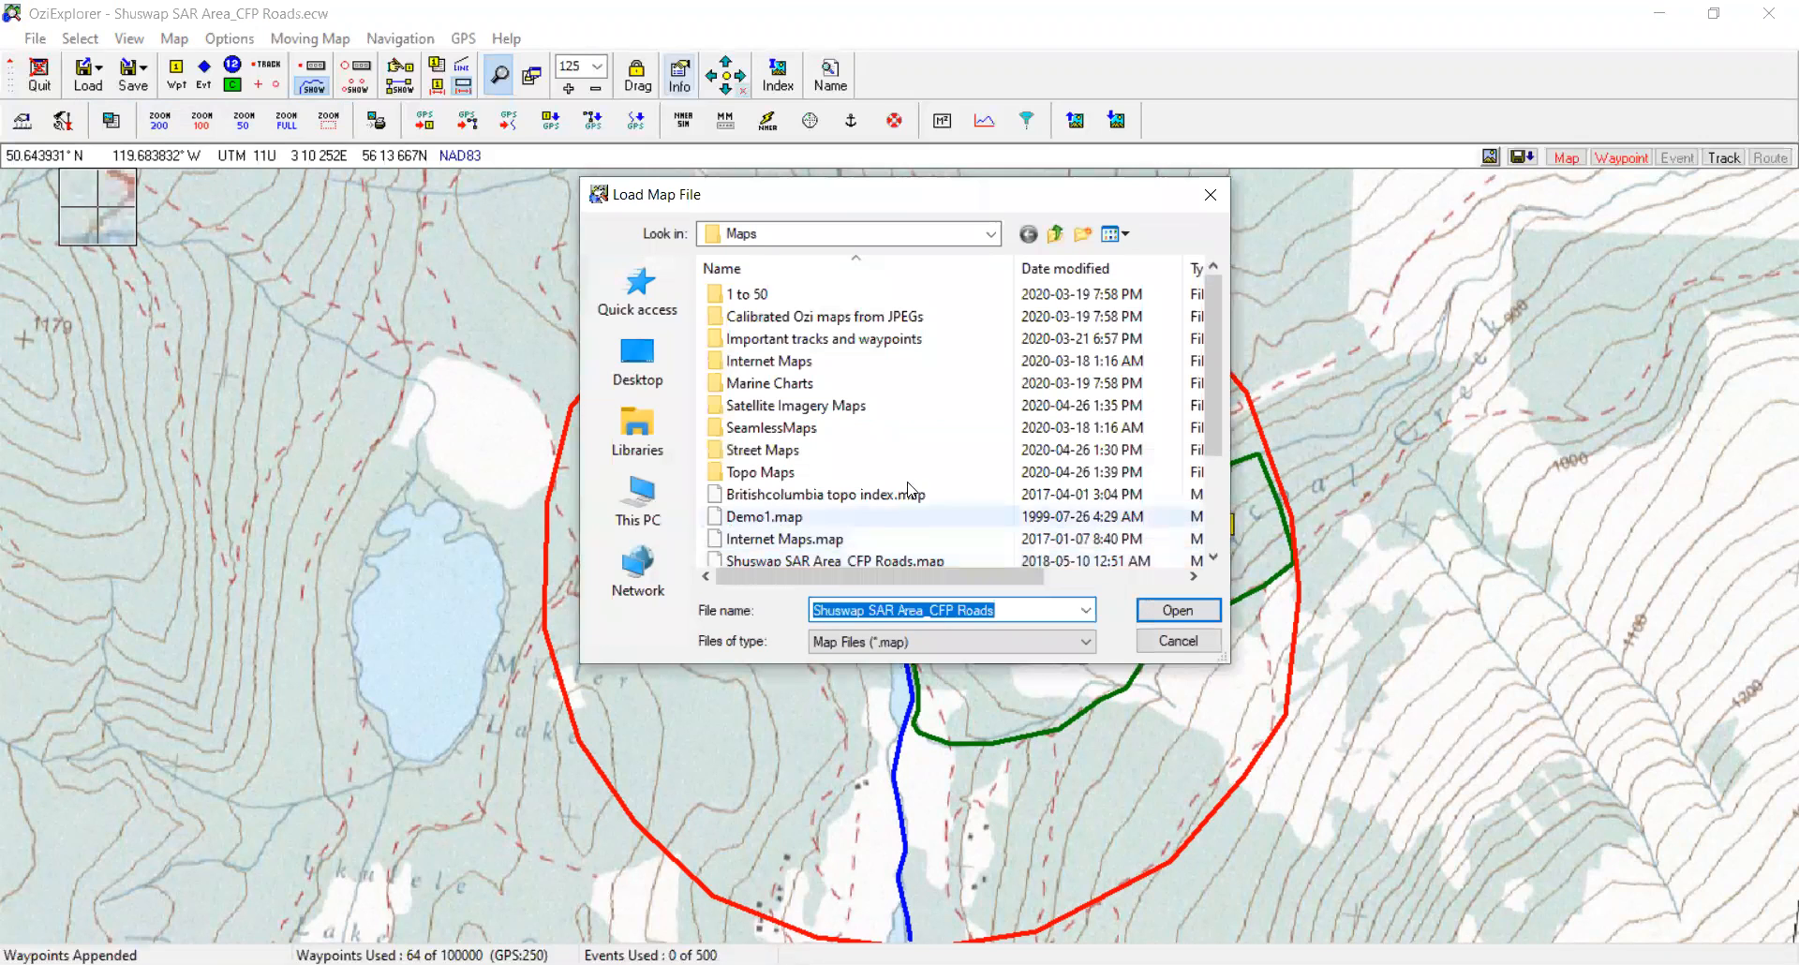
{"action": "double_click", "coordinate": [776, 413]}
{"action": "scroll", "coordinate": [787, 480], "scroll_direction": "down", "scroll_amount": 1}
{"action": "left_click", "coordinate": [789, 479]}
{"action": "key", "text": "Return"}
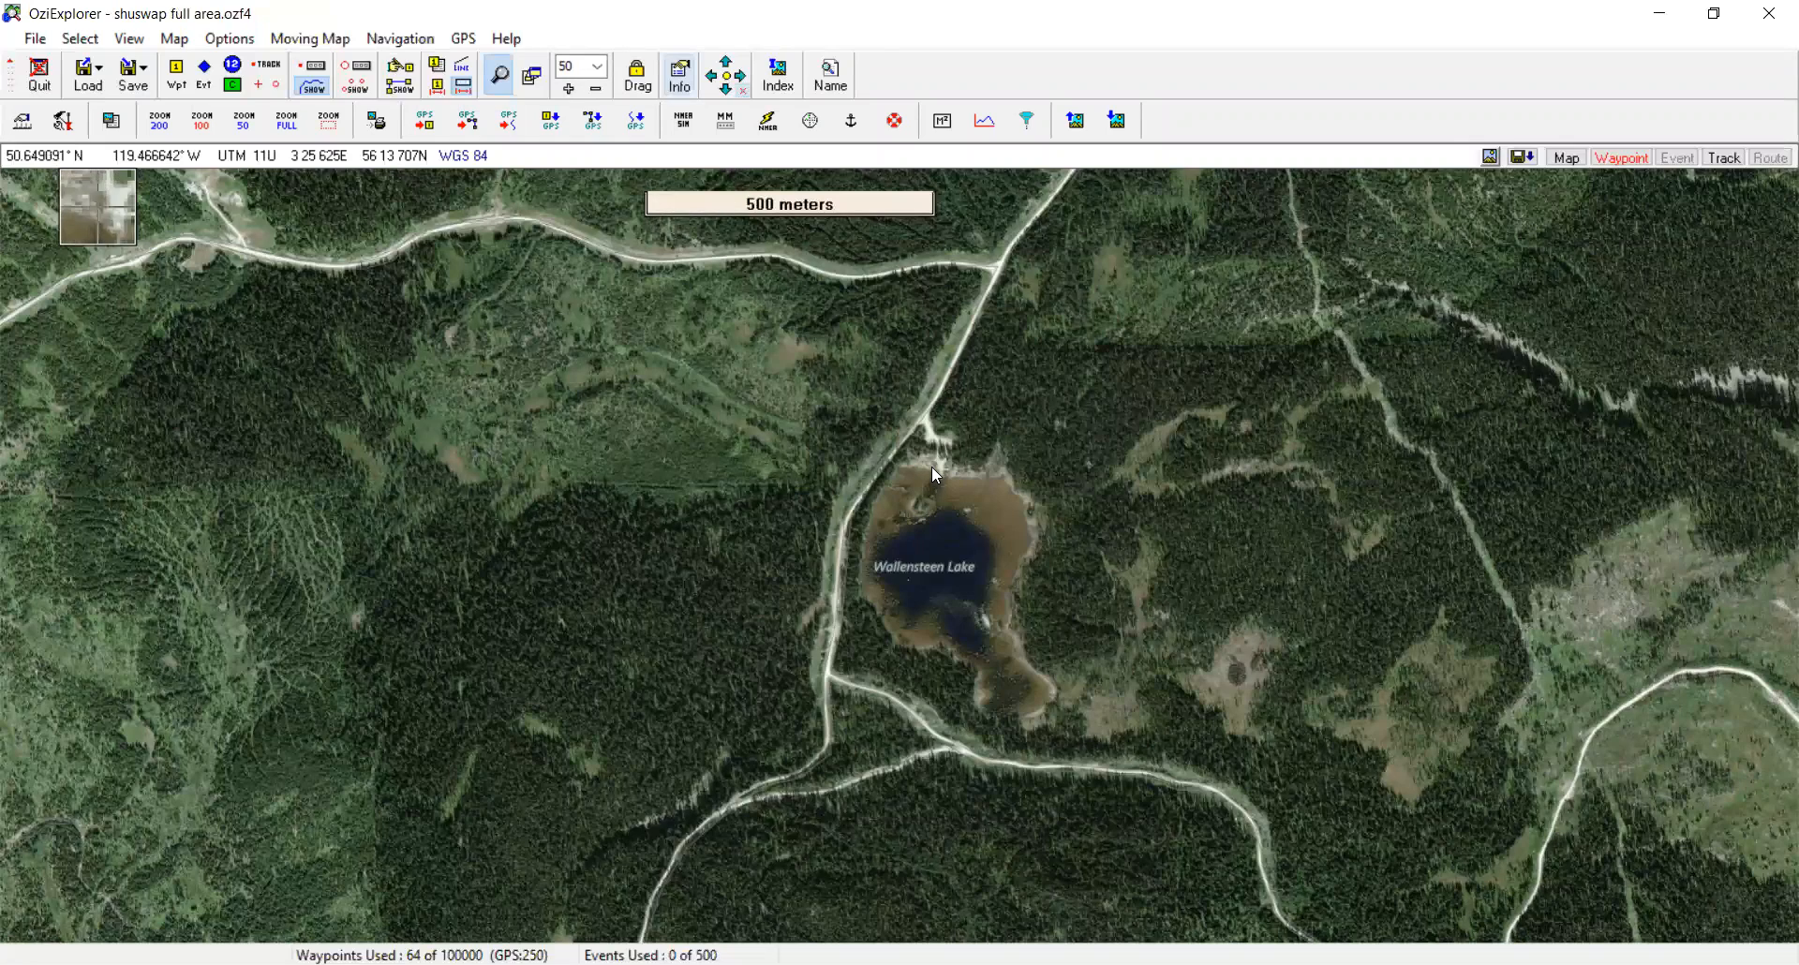
Locate the red search circle on the satellite map and examine how its tracks and waypoints carry over from the topo map
{"action": "scroll", "coordinate": [1042, 458], "scroll_direction": "down", "scroll_amount": 1}
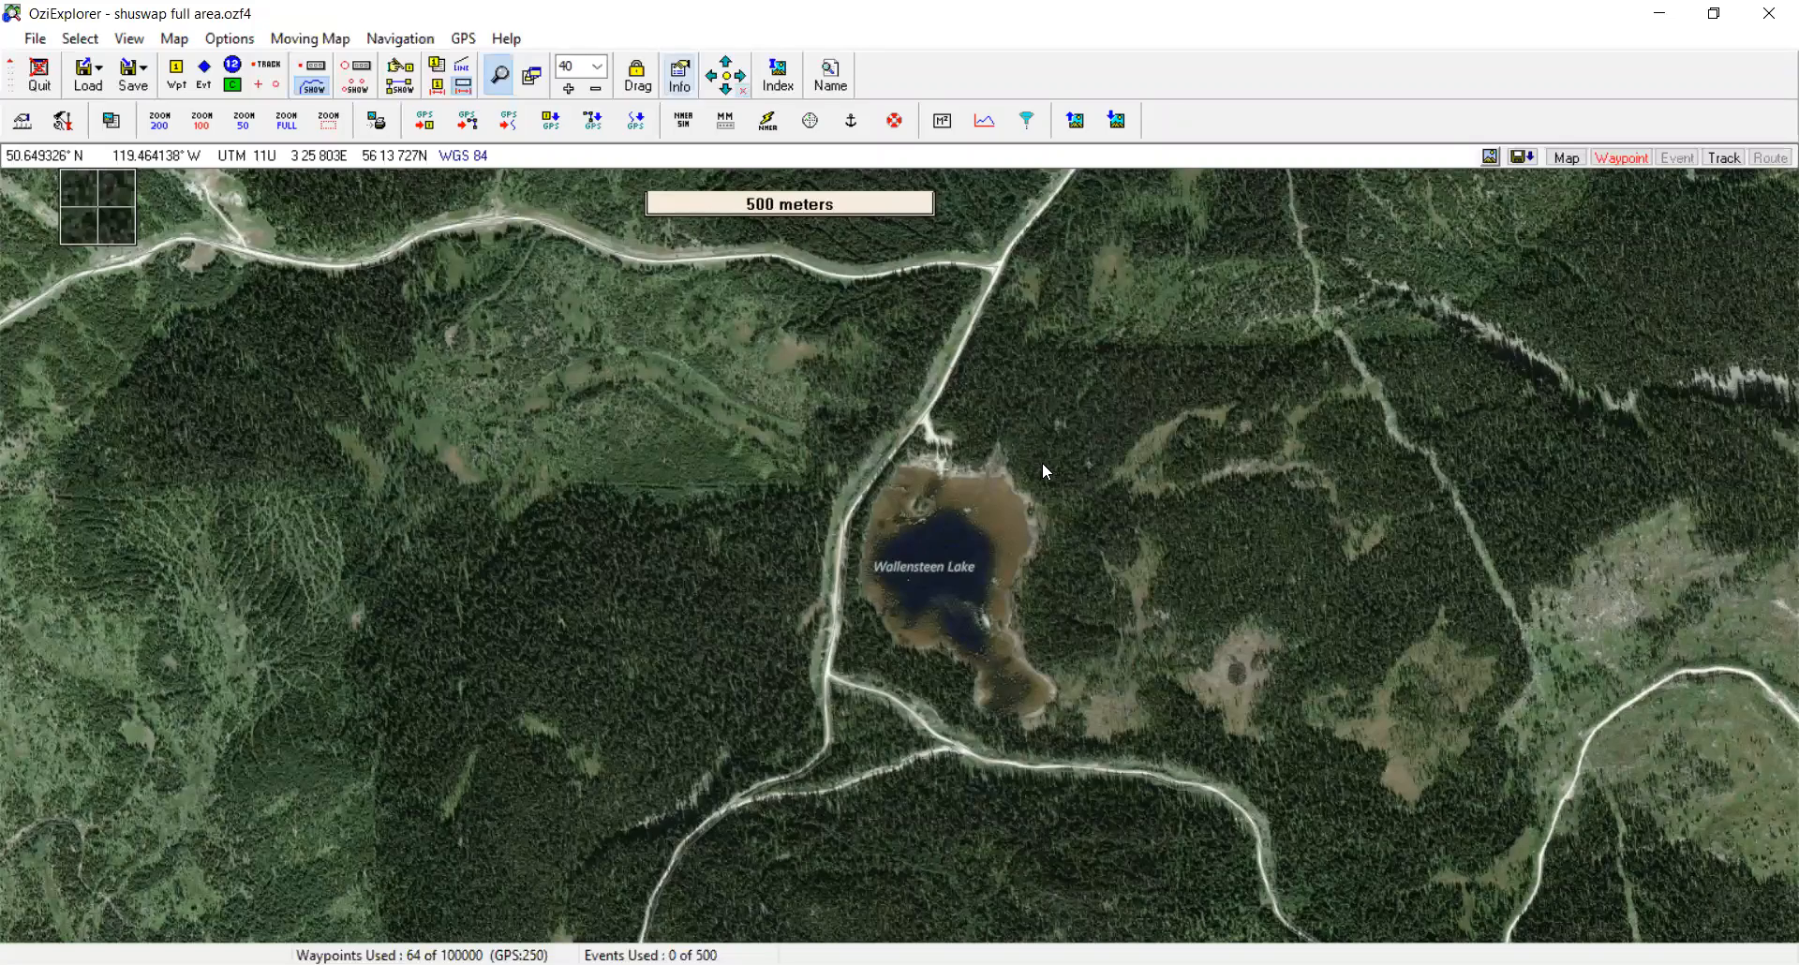
{"action": "scroll", "coordinate": [1255, 441], "scroll_direction": "down", "scroll_amount": 1}
{"action": "scroll", "coordinate": [999, 491], "scroll_direction": "up", "scroll_amount": 1}
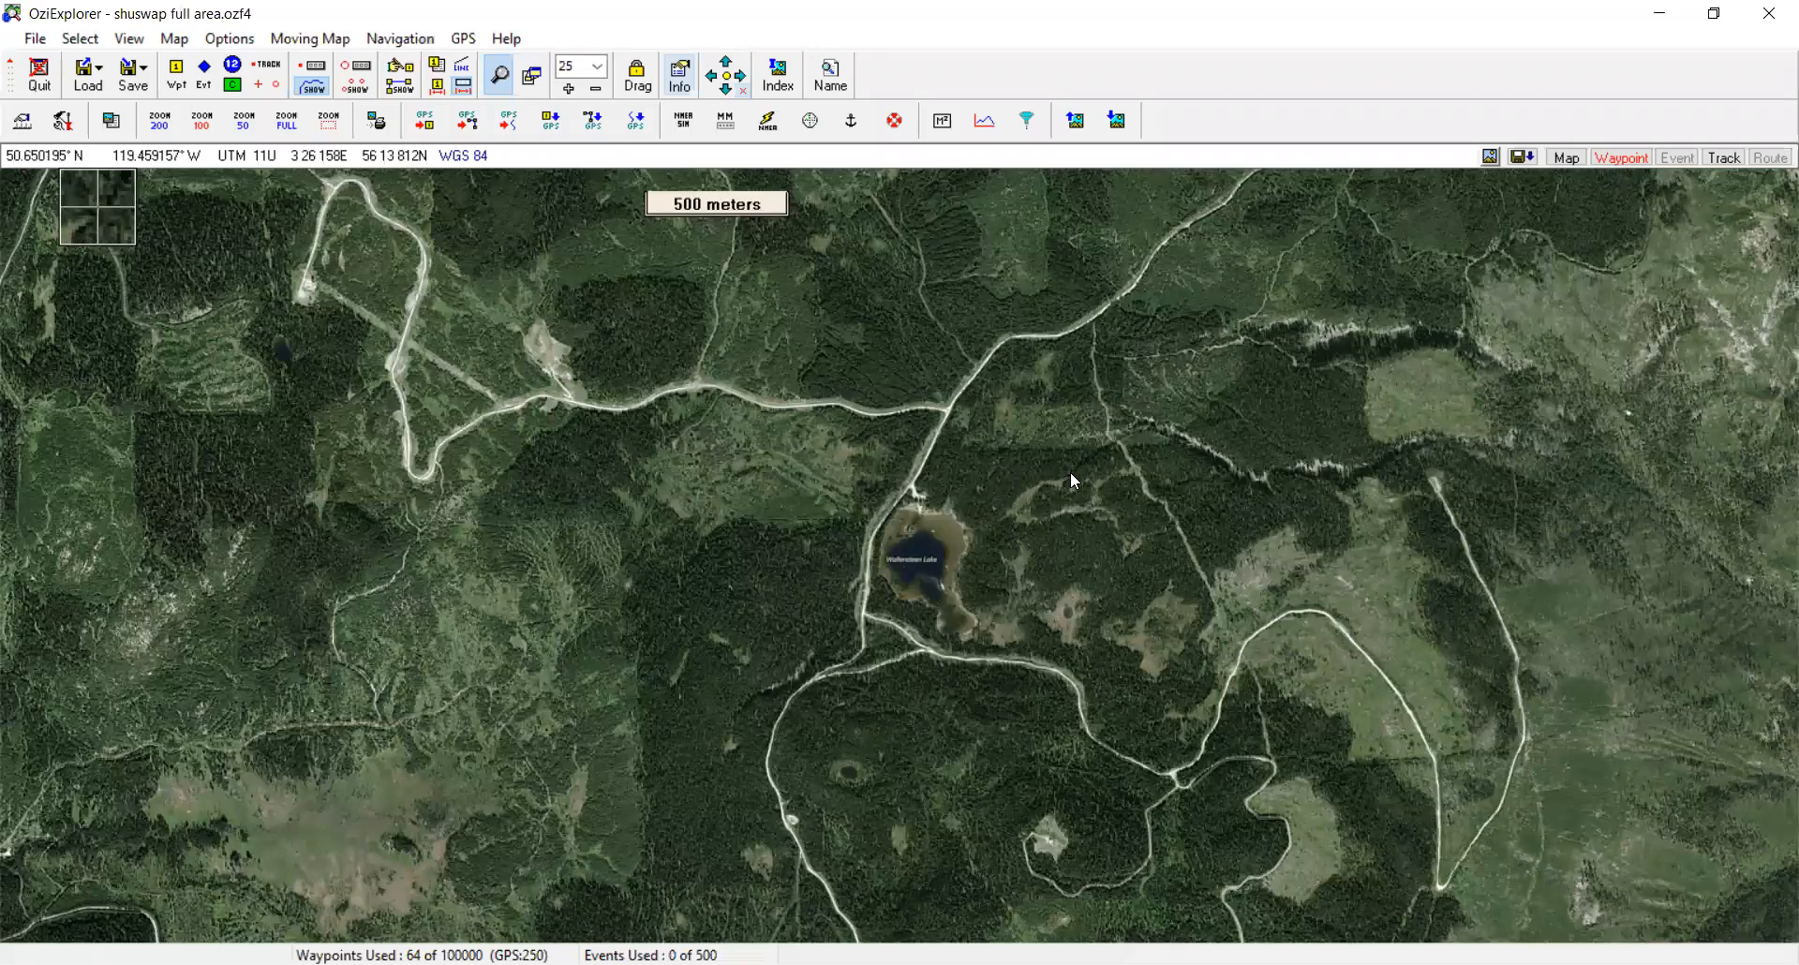
{"action": "scroll", "coordinate": [895, 431], "scroll_direction": "down", "scroll_amount": 2}
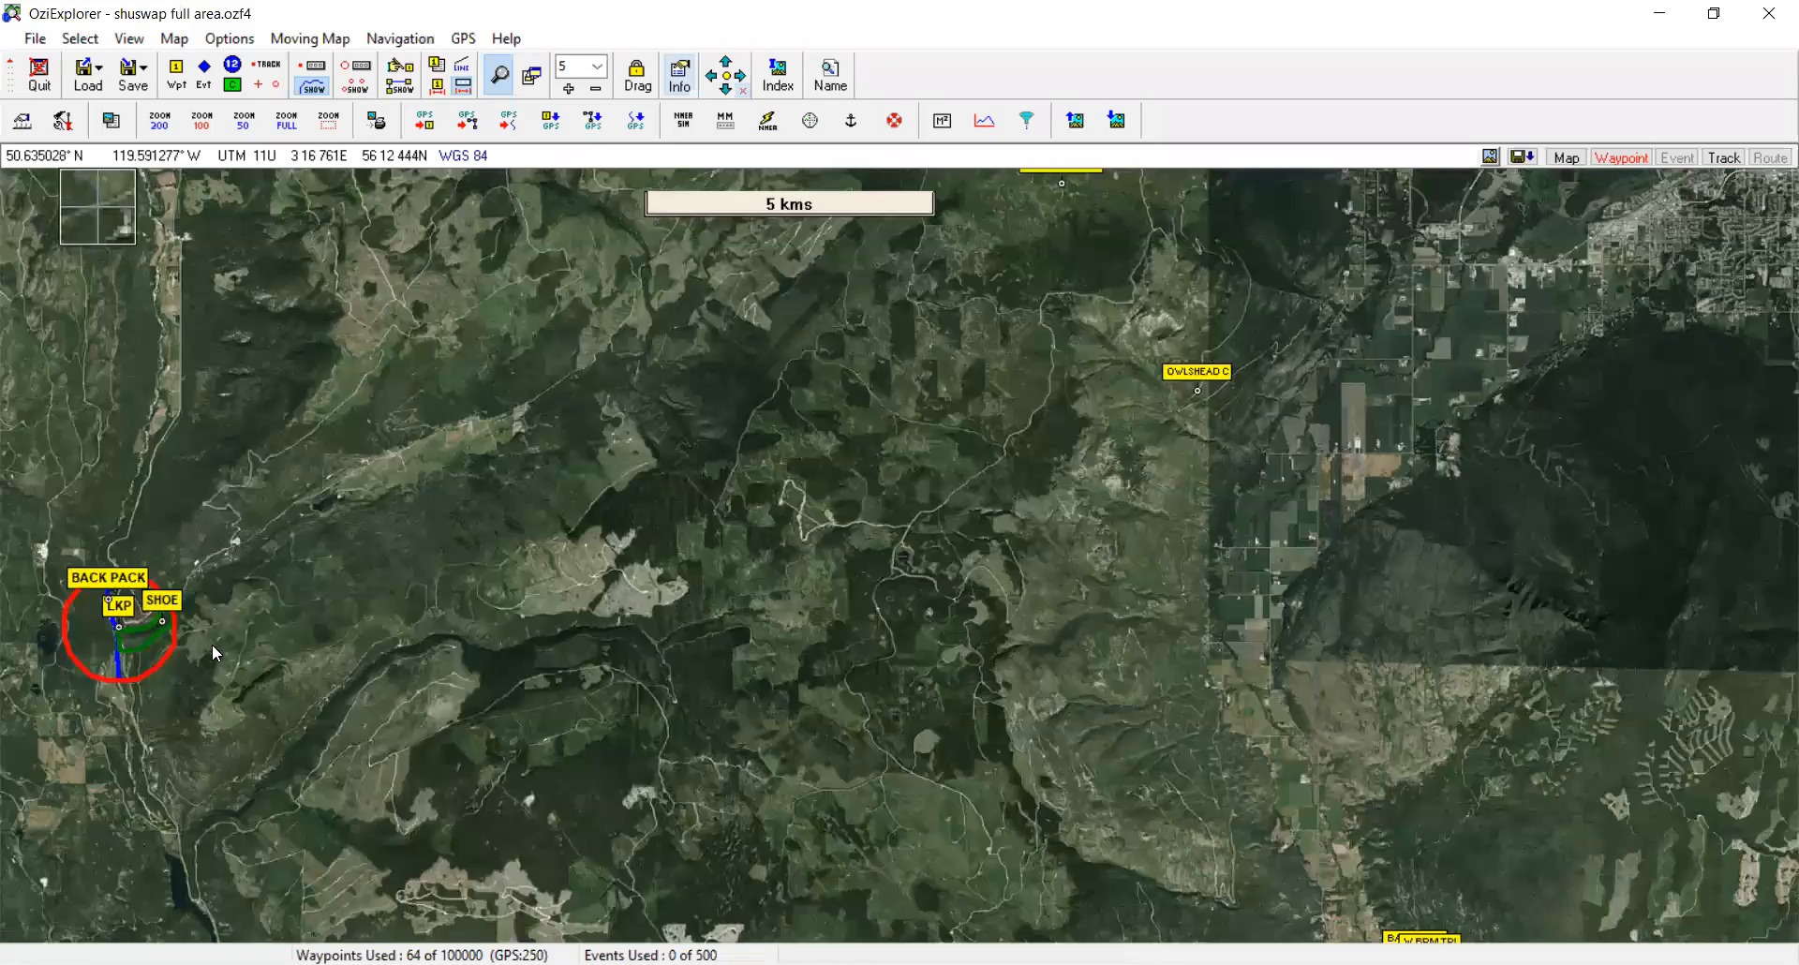
{"action": "scroll", "coordinate": [999, 562], "scroll_direction": "up", "scroll_amount": 4}
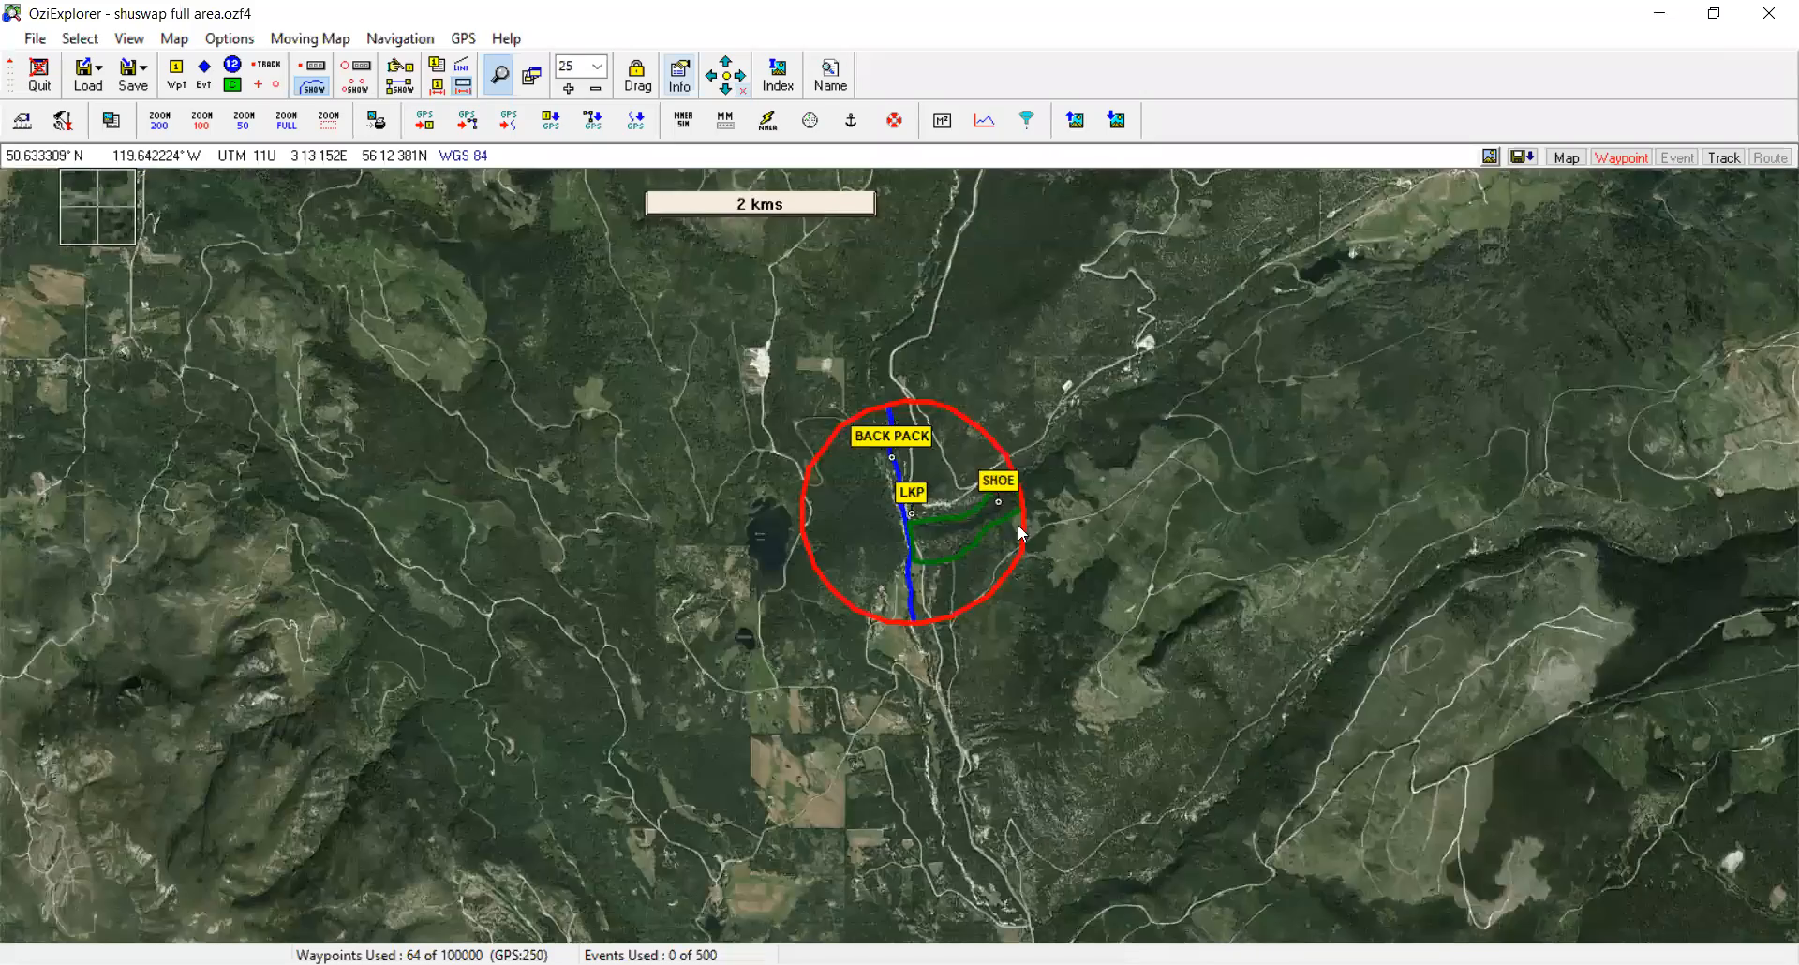
{"action": "scroll", "coordinate": [1008, 516], "scroll_direction": "up", "scroll_amount": 1}
{"action": "scroll", "coordinate": [986, 603], "scroll_direction": "down", "scroll_amount": 2}
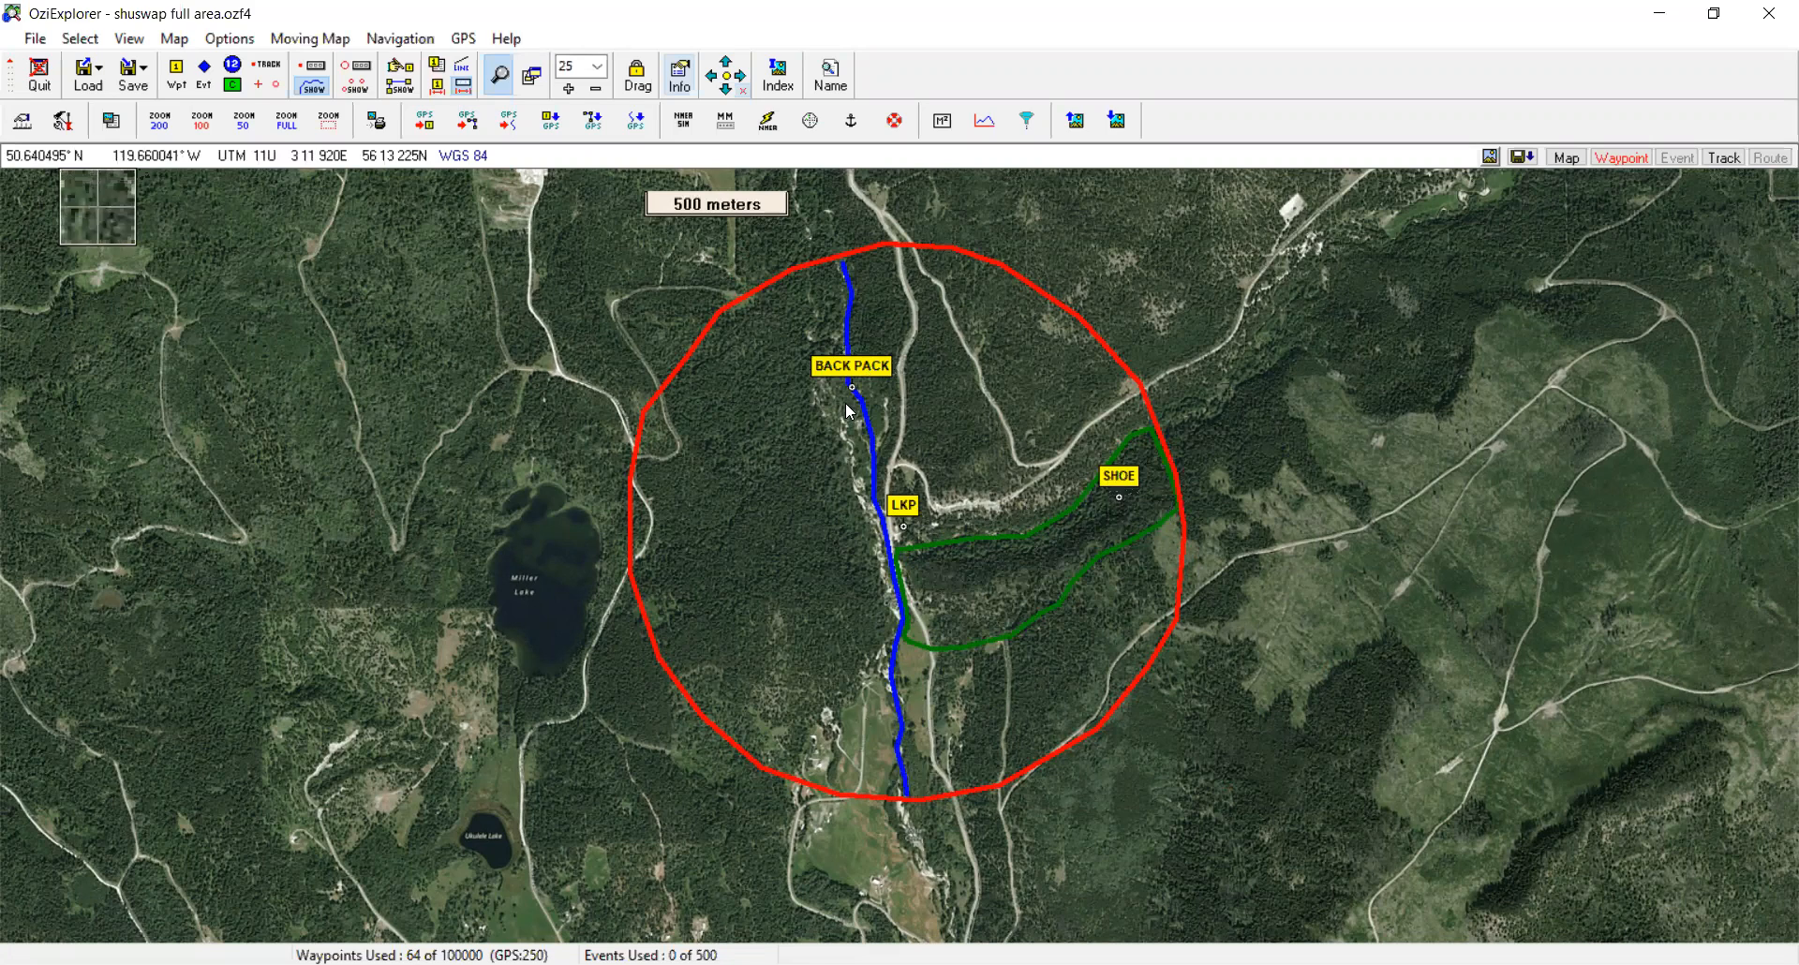
{"action": "mouse_move", "coordinate": [852, 398]}
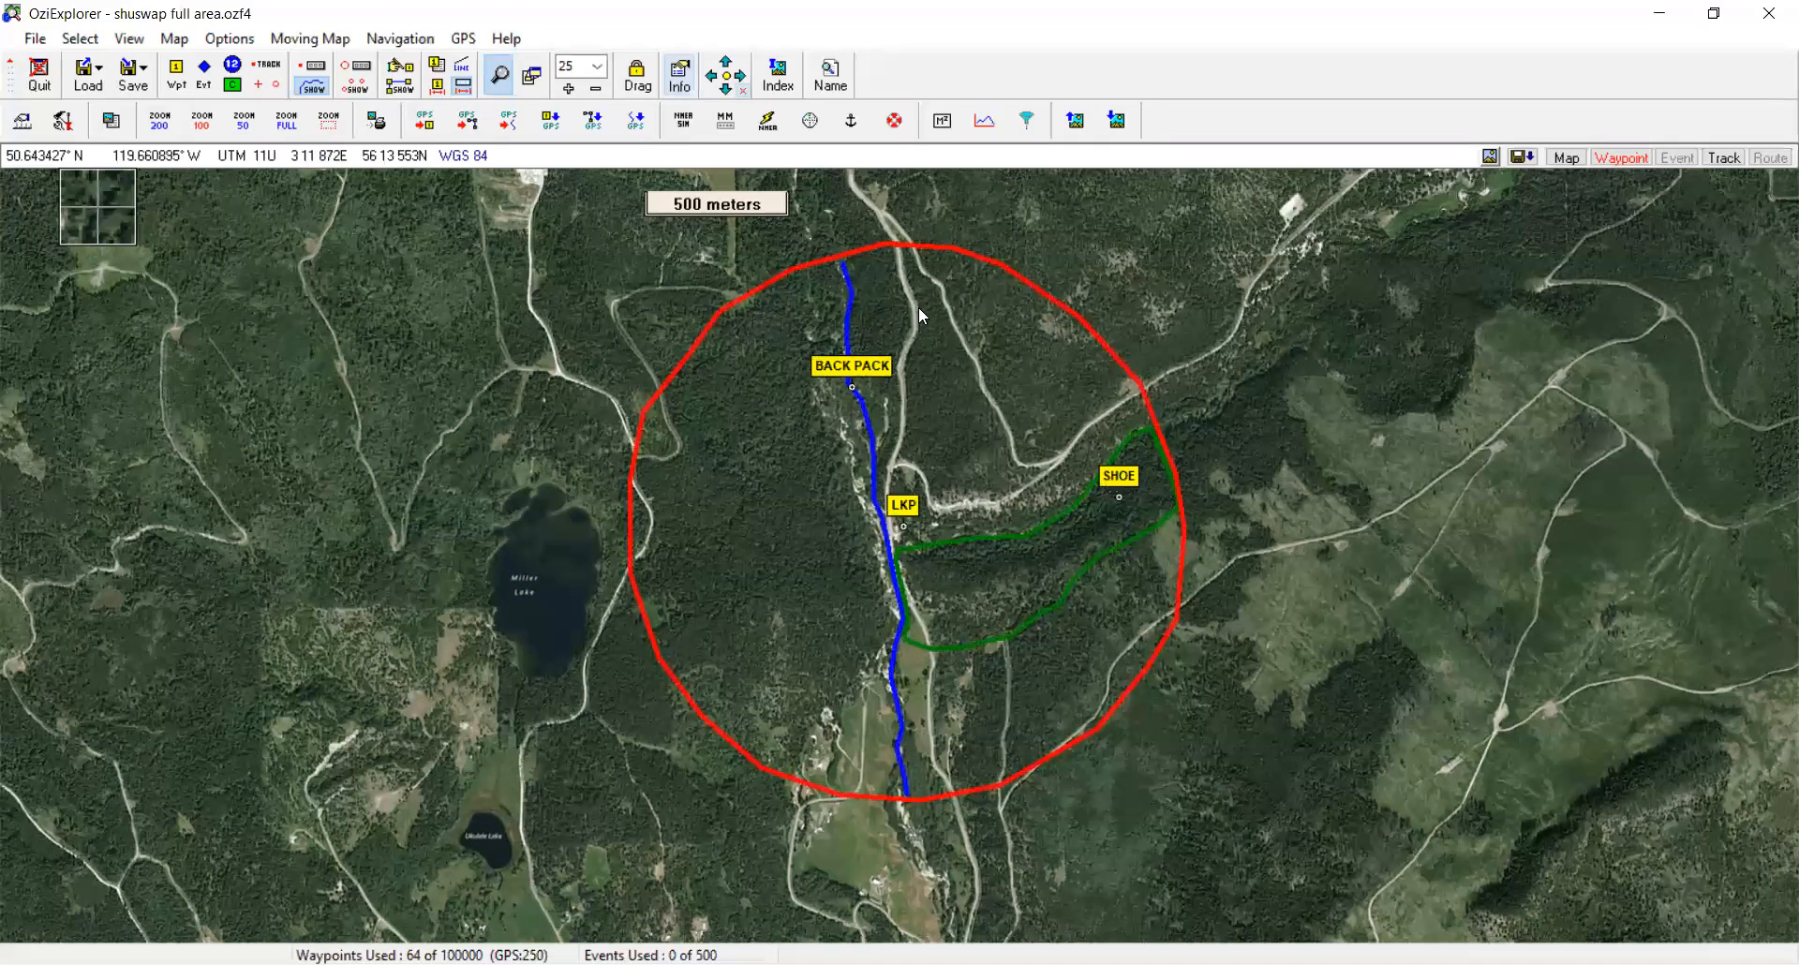